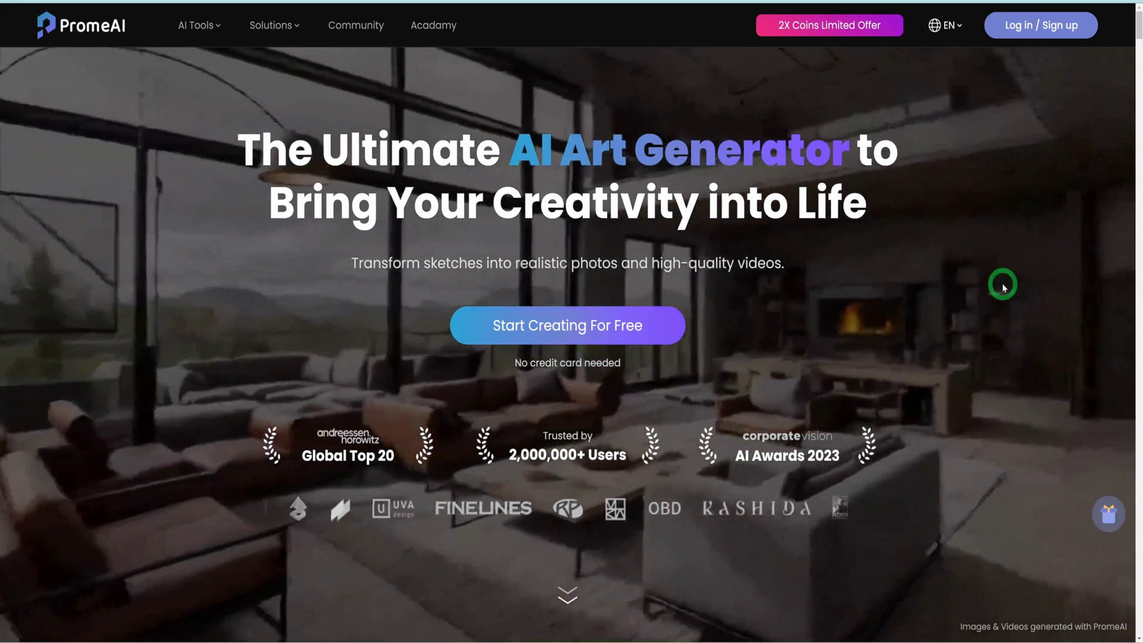
# Look through the PromeAI landing page, from the before/after rendering examples to the Architecture, Interior, Landscape, Product and Game showcases.
pyautogui.scroll(-10, 959, 288)
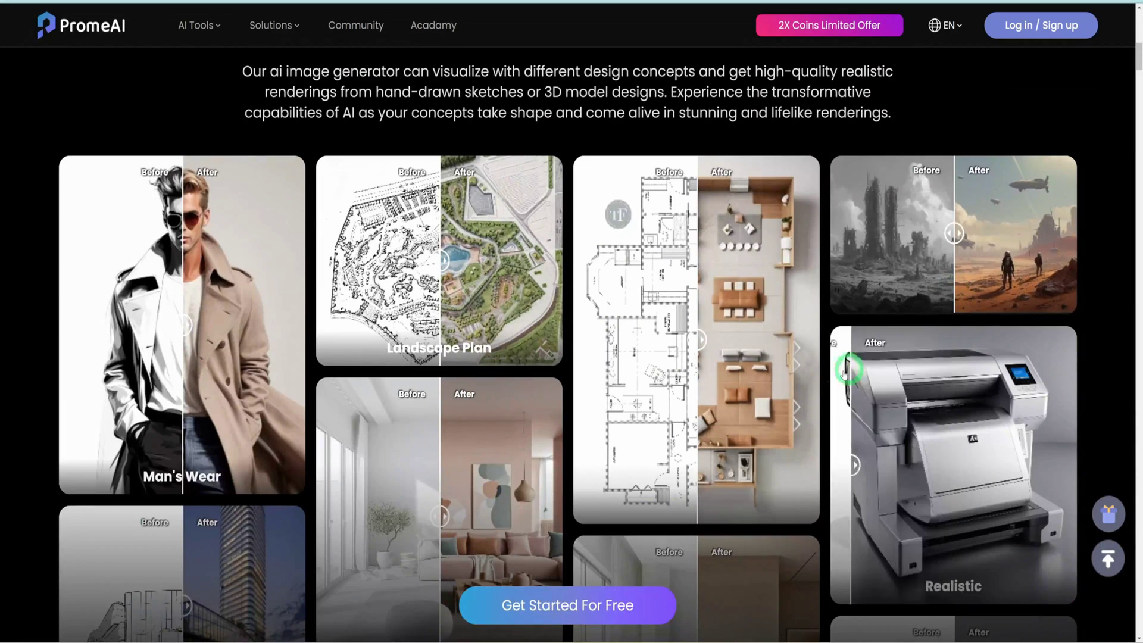
pyautogui.scroll(-5, 906, 462)
pyautogui.scroll(-20, 946, 445)
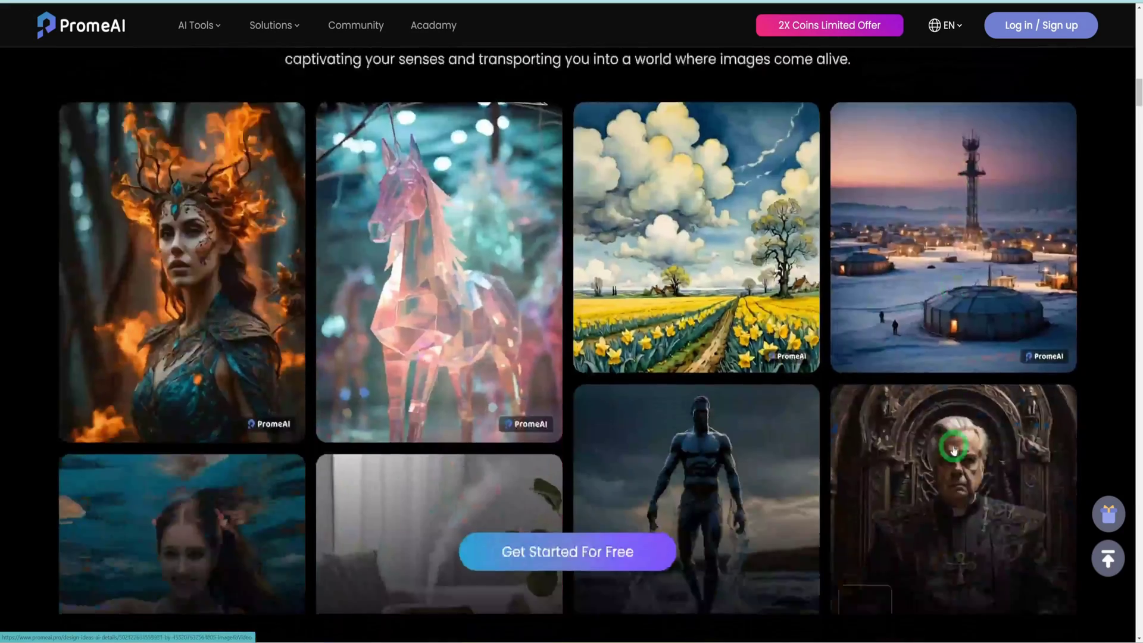
pyautogui.scroll(-14, 953, 445)
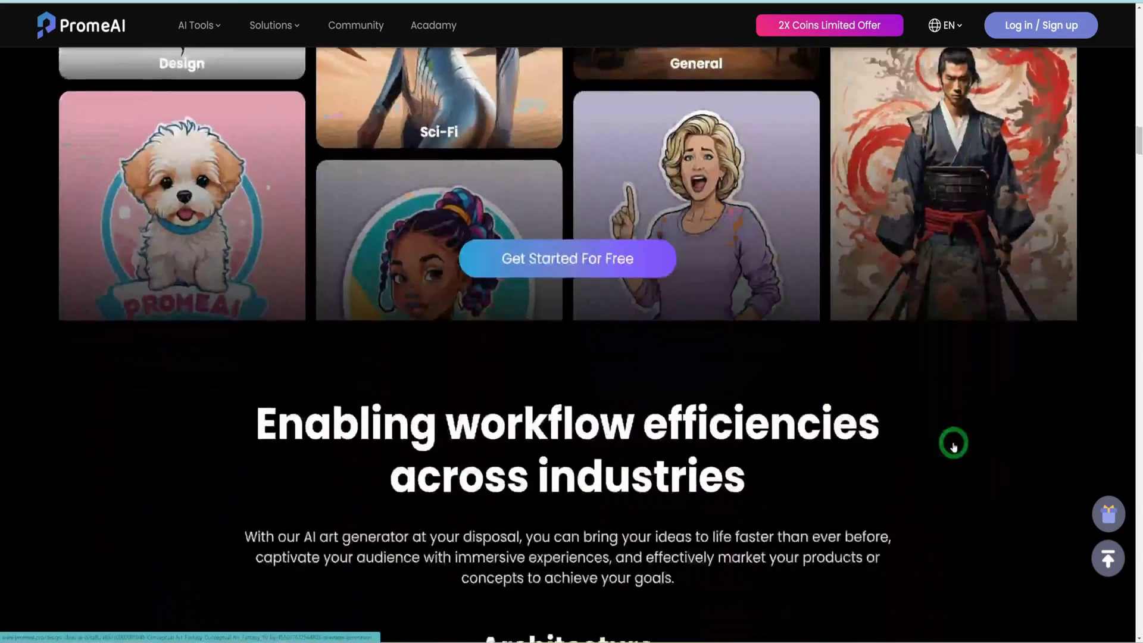
pyautogui.scroll(-4, 953, 446)
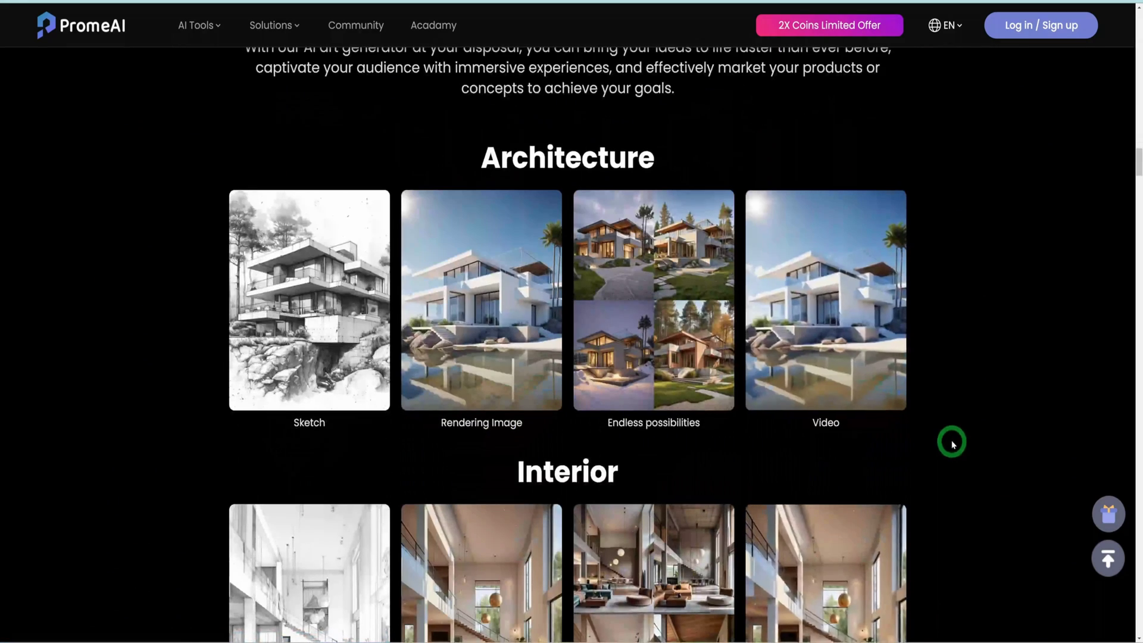
pyautogui.scroll(-7, 947, 435)
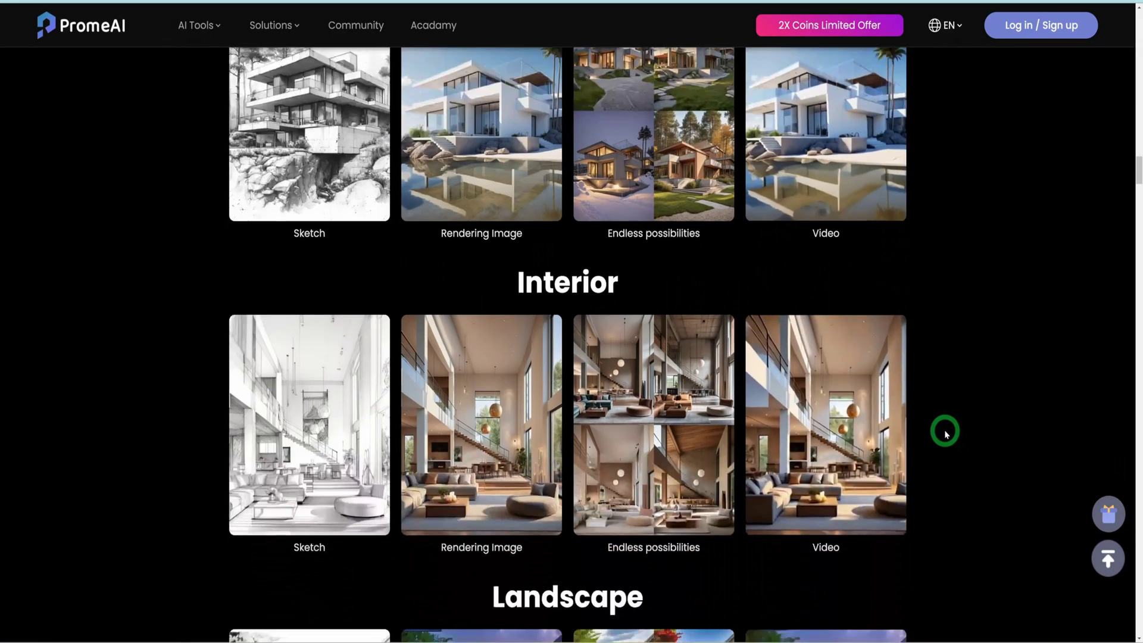
pyautogui.scroll(-7, 937, 436)
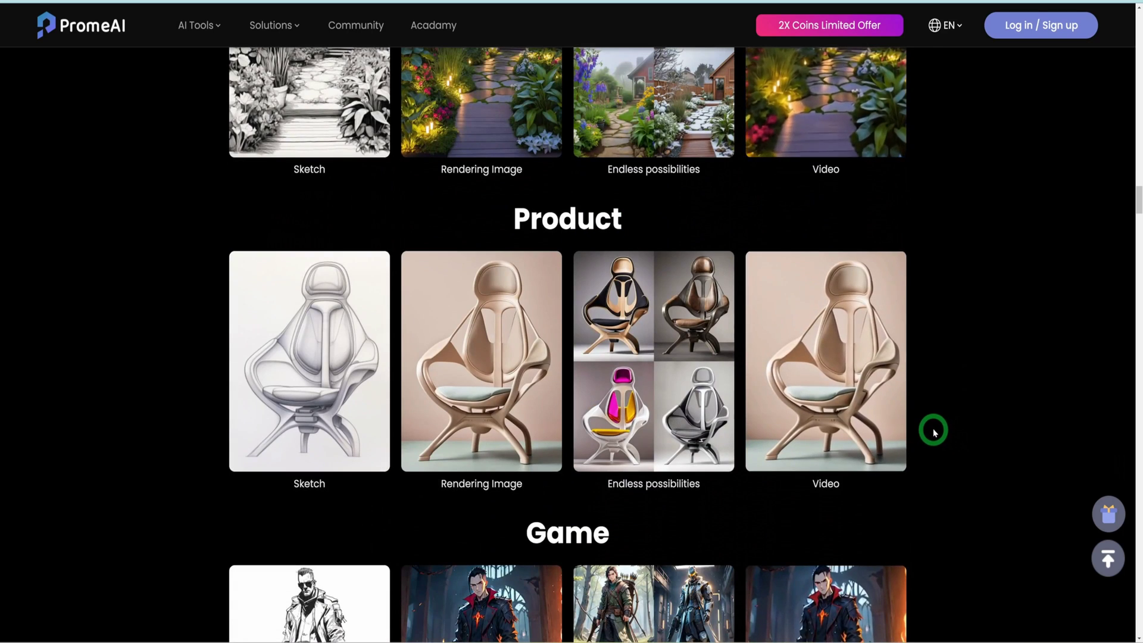
pyautogui.scroll(-3, 934, 432)
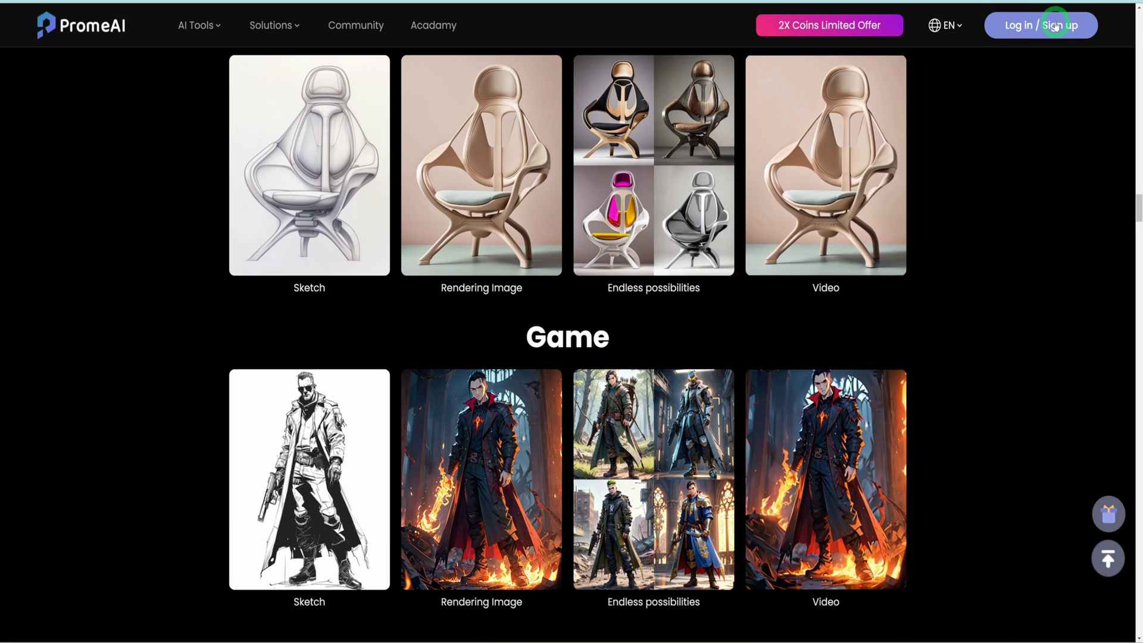
# Log in with the suggested Google account and dismiss the One Year Anniversary Gift offer.
pyautogui.click(1028, 31)
pyautogui.click(487, 256)
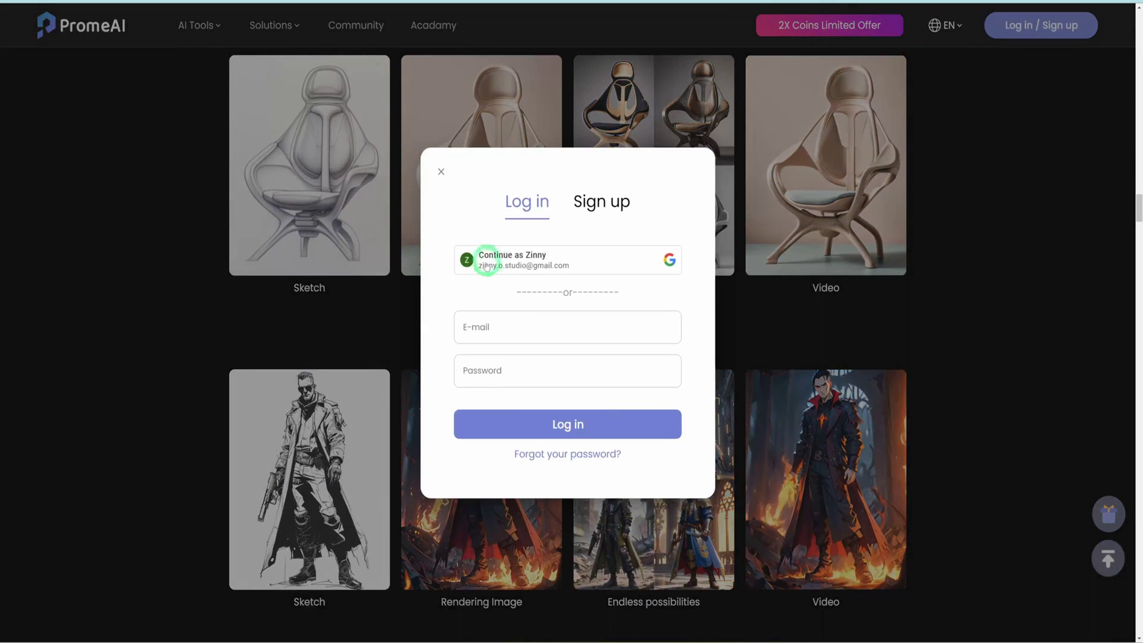
pyautogui.click(966, 297)
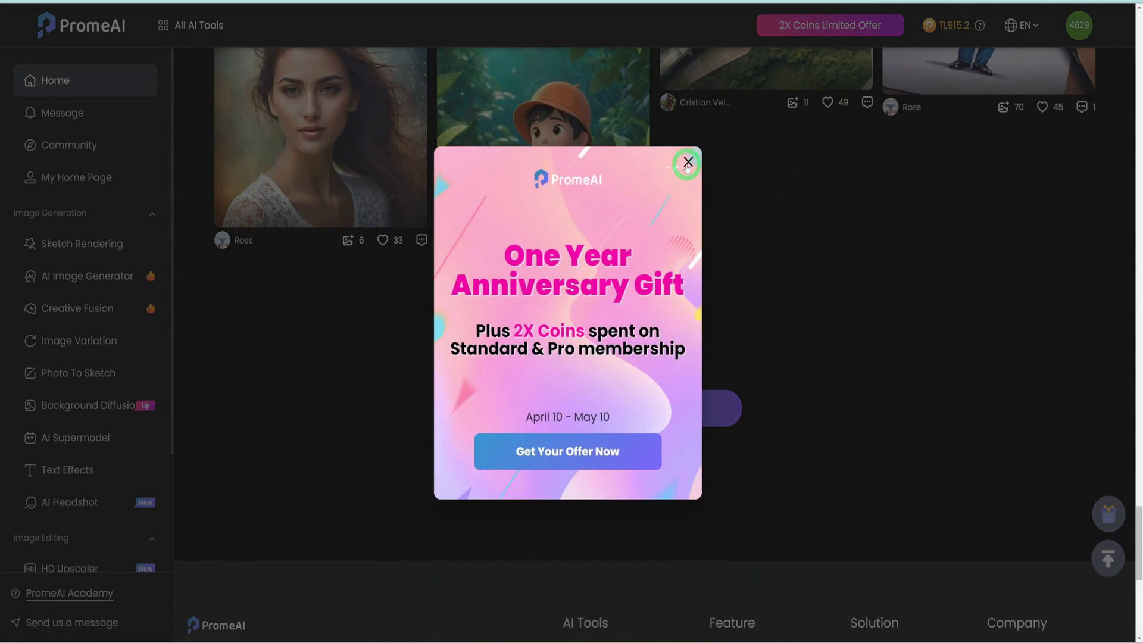
pyautogui.click(679, 174)
# Look over the home page and the full list of image generation, image editing and video tools.
pyautogui.scroll(-10, 823, 260)
pyautogui.scroll(10, 824, 260)
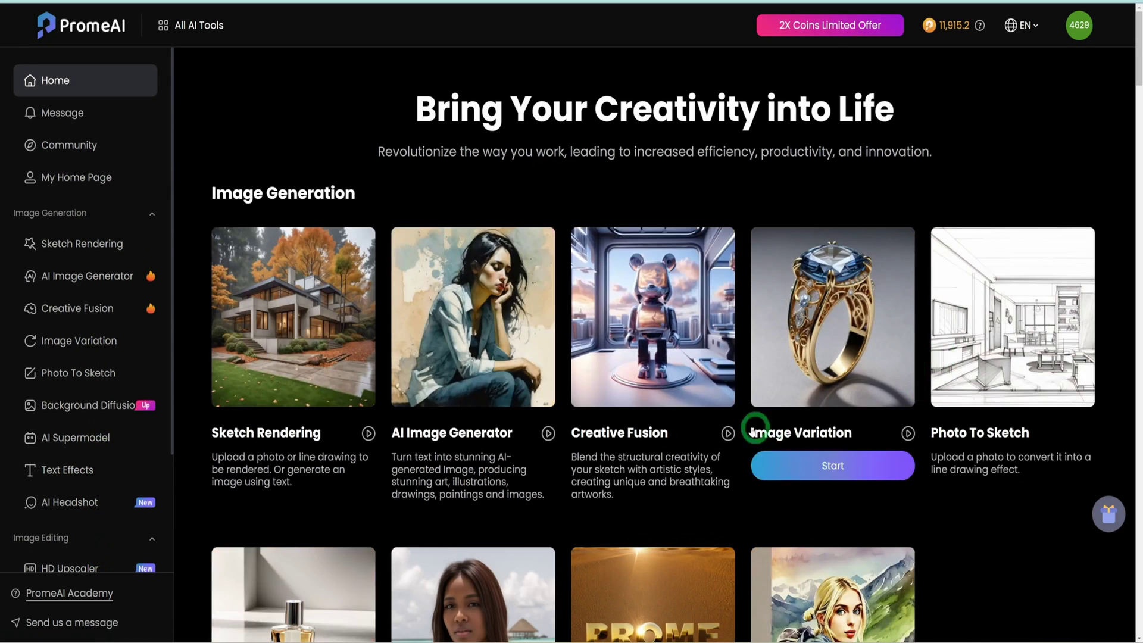
pyautogui.moveTo(840, 290)
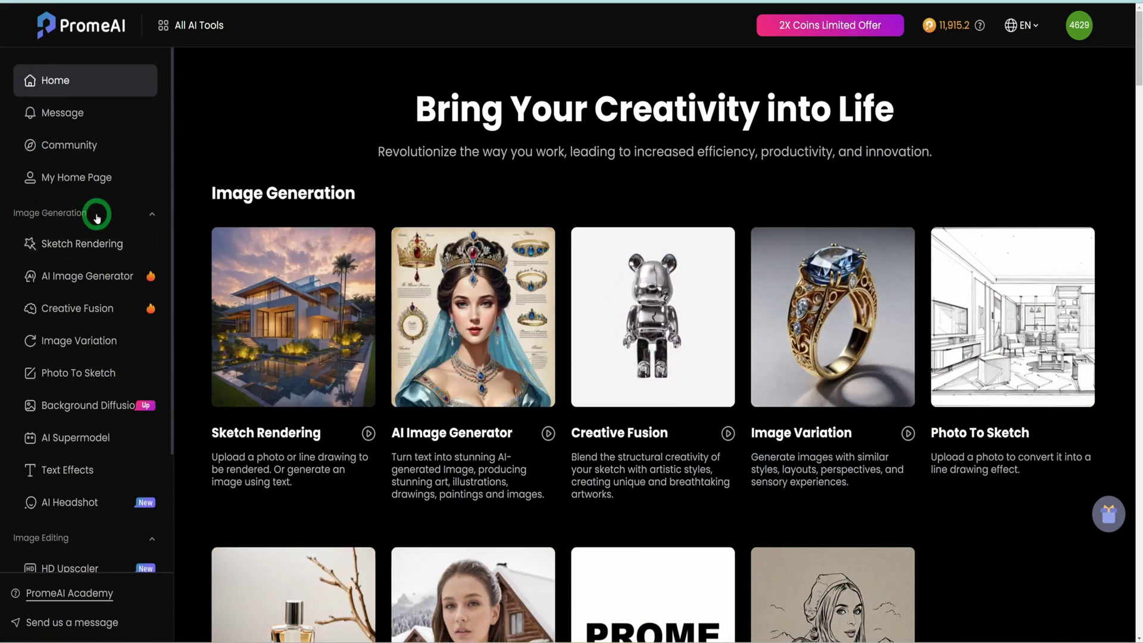
pyautogui.scroll(-4, 99, 435)
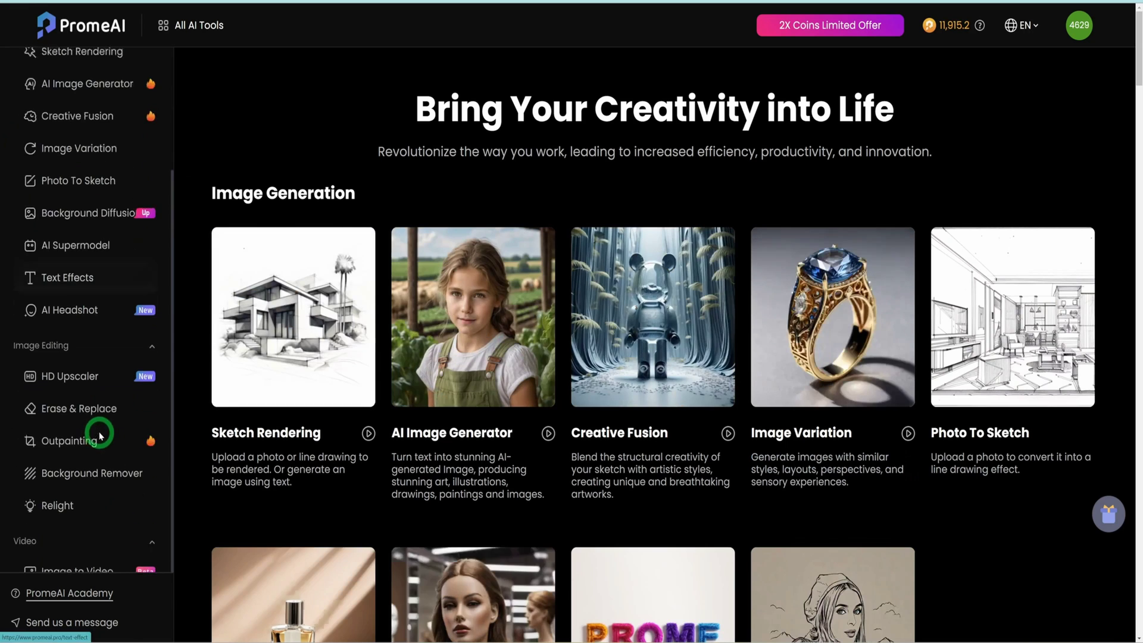
pyautogui.scroll(-2, 68, 369)
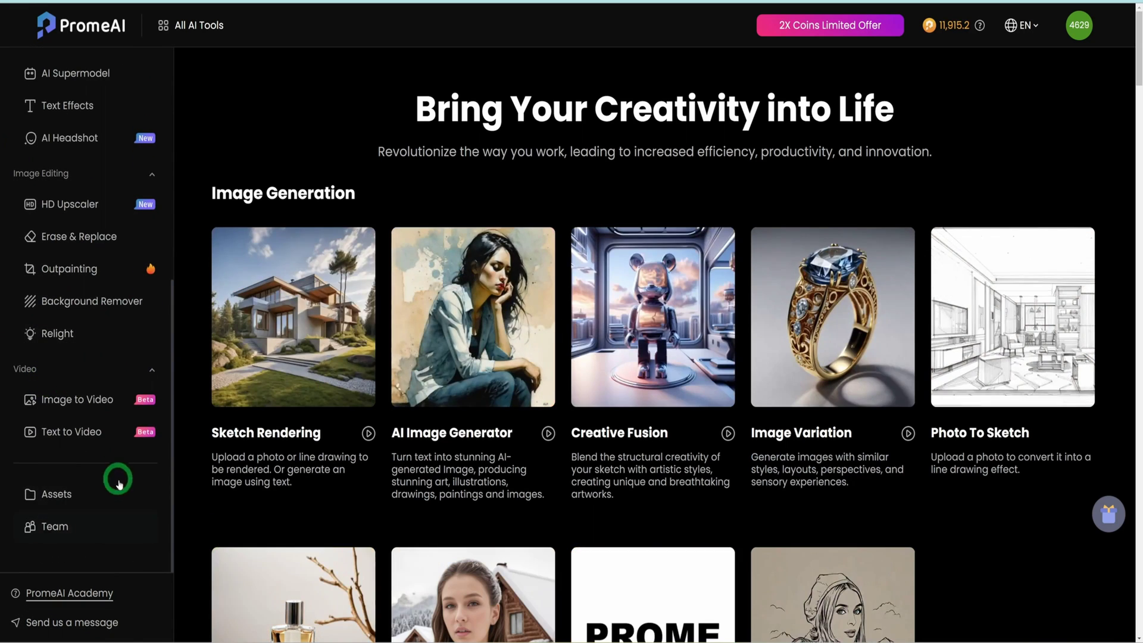
pyautogui.moveTo(964, 34)
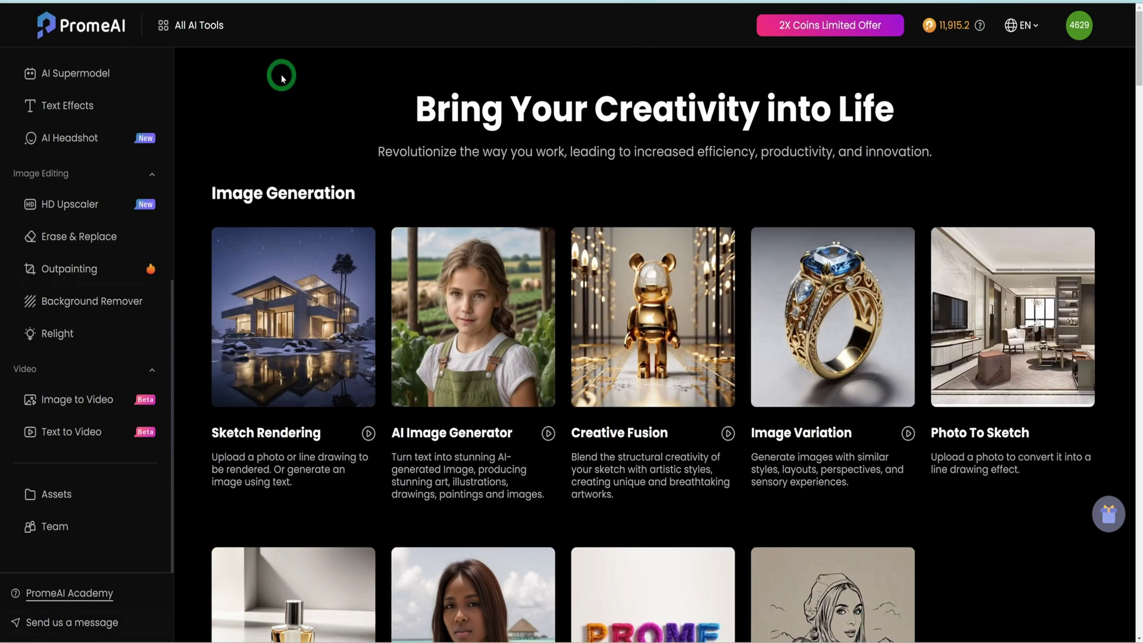
pyautogui.scroll(5, 161, 197)
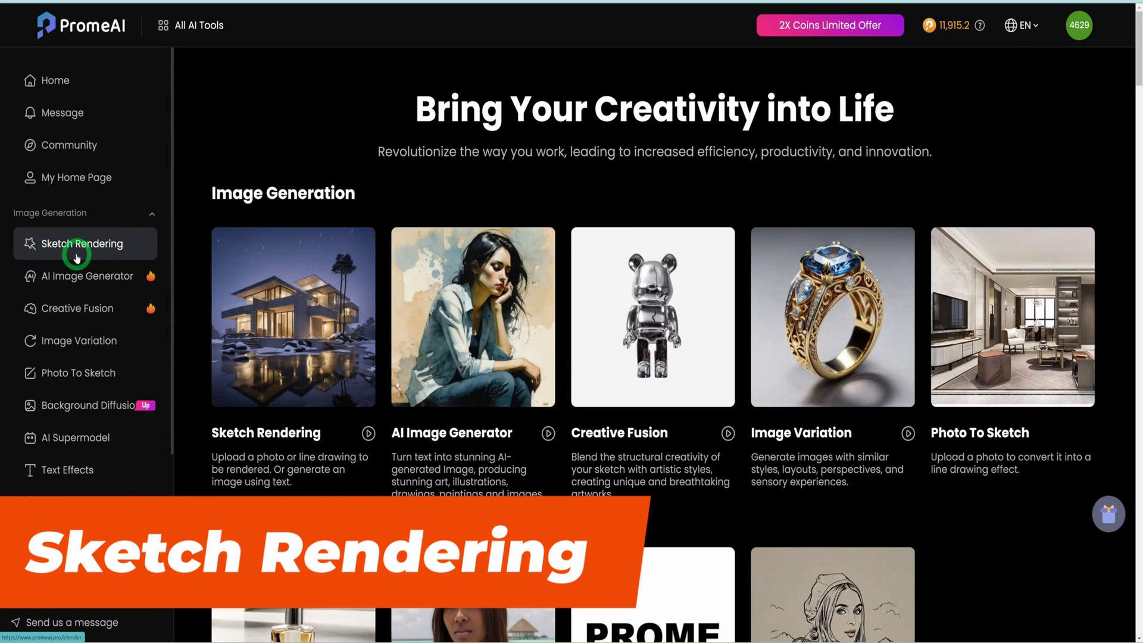
# Open the Sketch Rendering tool and look through its community gallery and the history of past renderings.
pyautogui.click(101, 250)
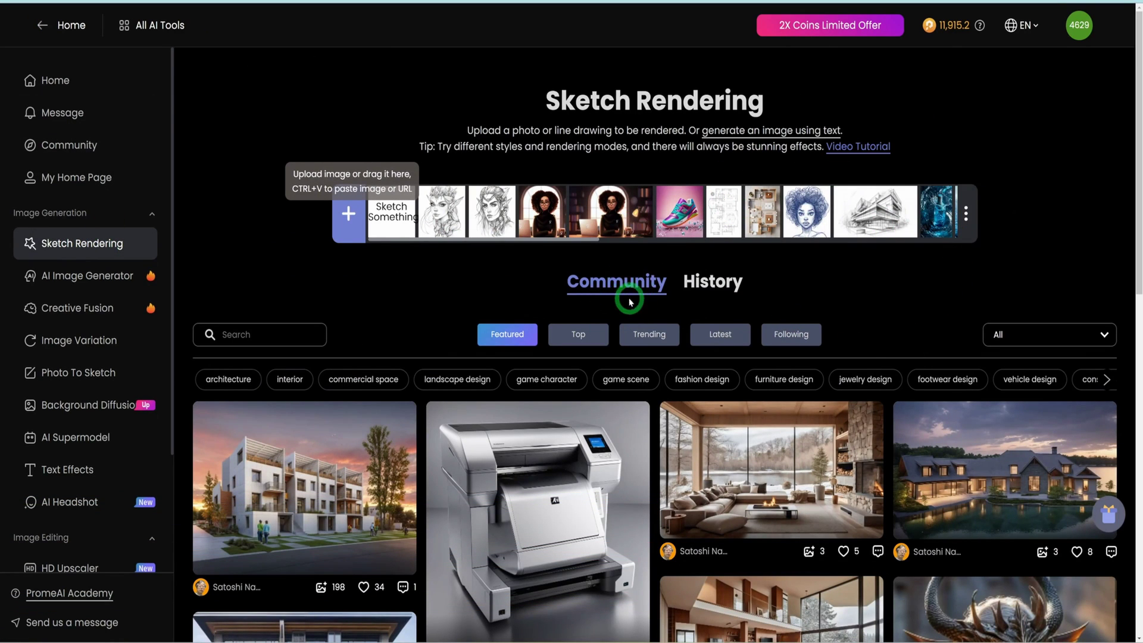
pyautogui.scroll(-10, 669, 426)
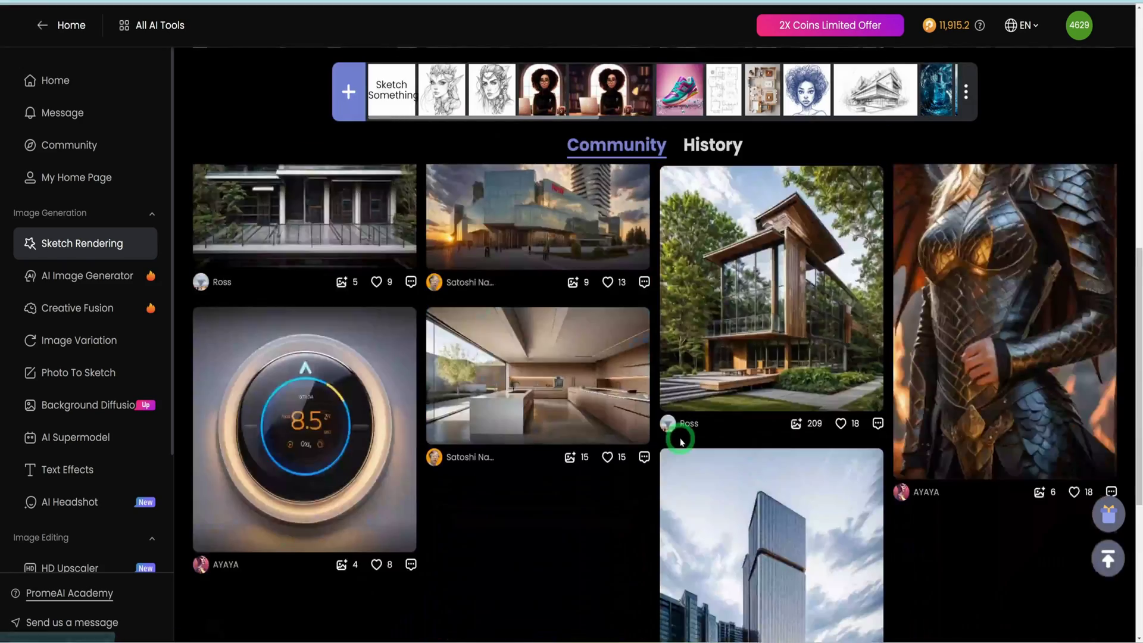
pyautogui.scroll(10, 682, 441)
pyautogui.click(727, 295)
pyautogui.scroll(2, 852, 429)
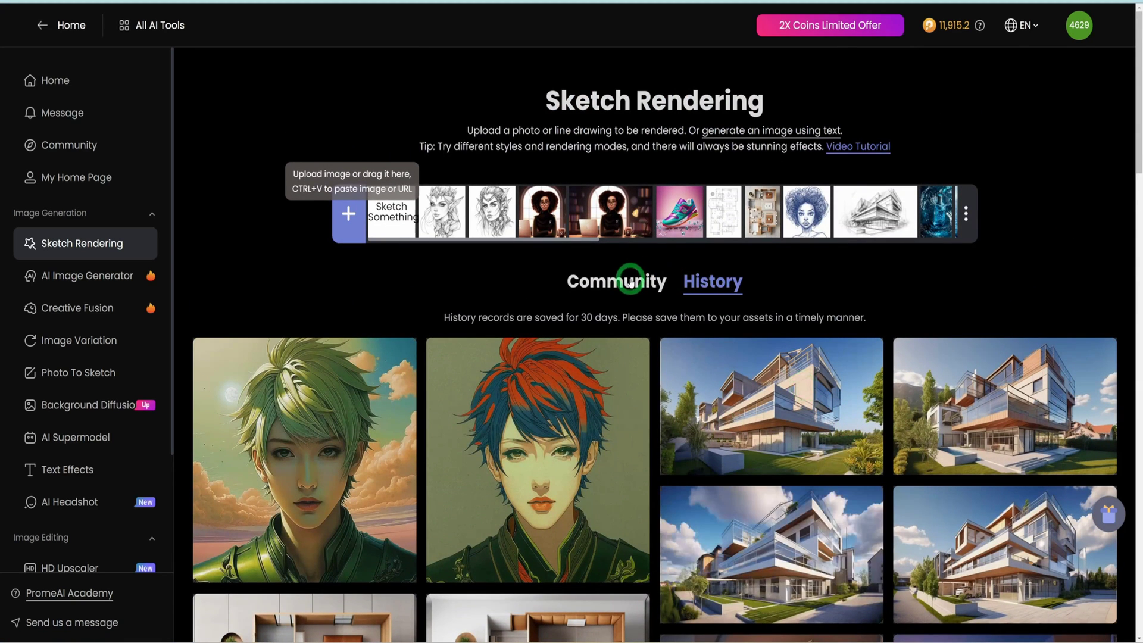
pyautogui.click(629, 283)
pyautogui.scroll(2, 901, 209)
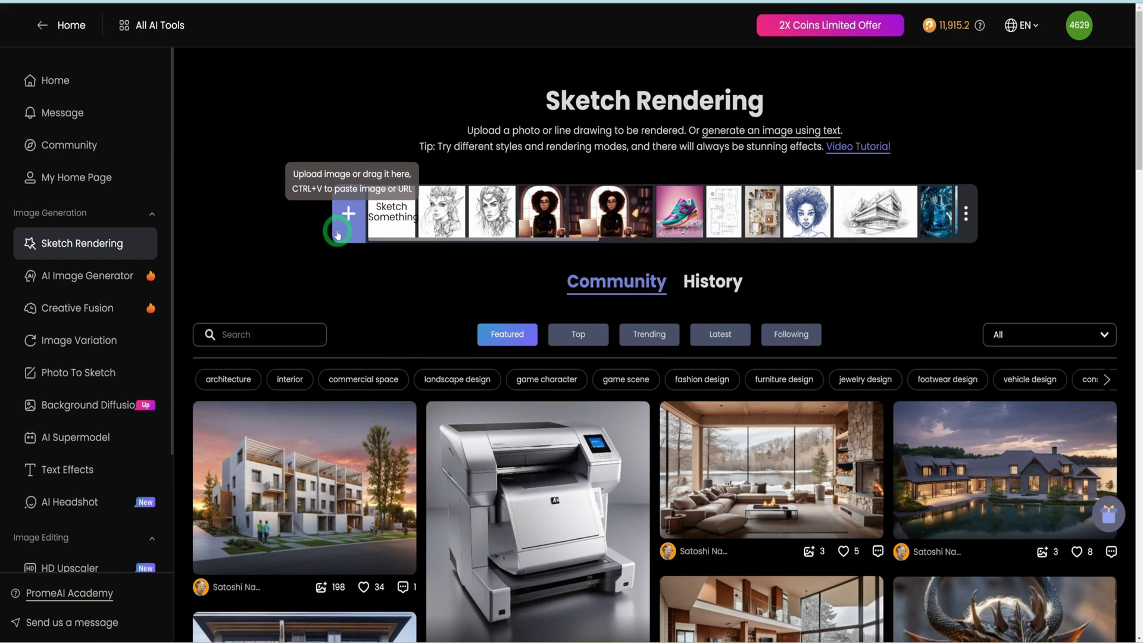
# Load the modern building sketch from the sample images and enter "Modern Home" as the prompt.
pyautogui.click(355, 217)
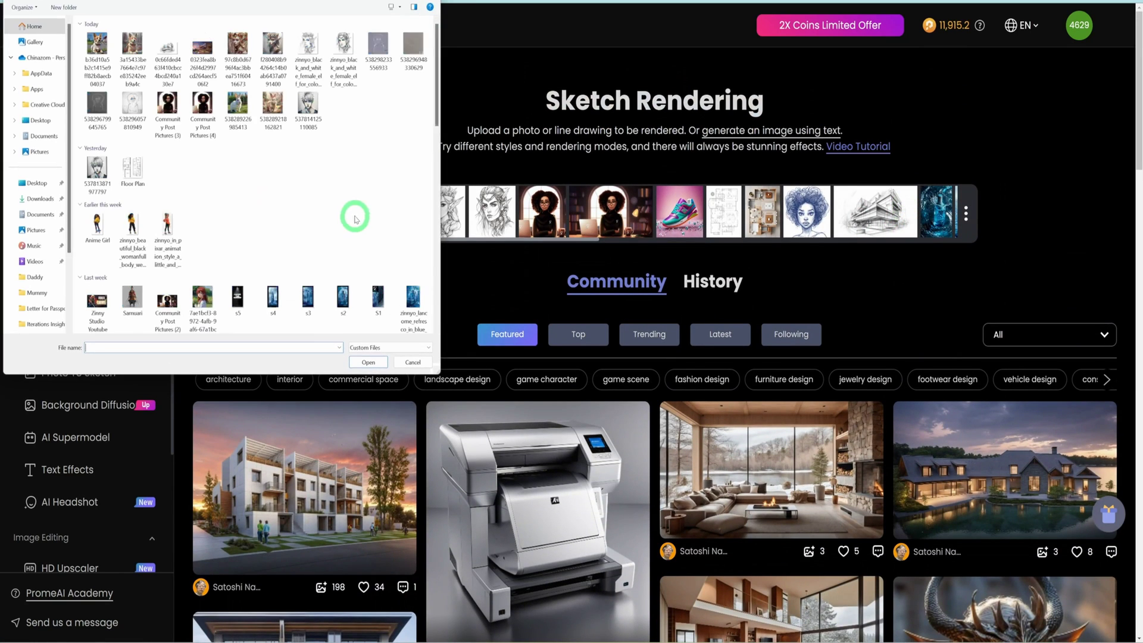
pyautogui.press('Escape')
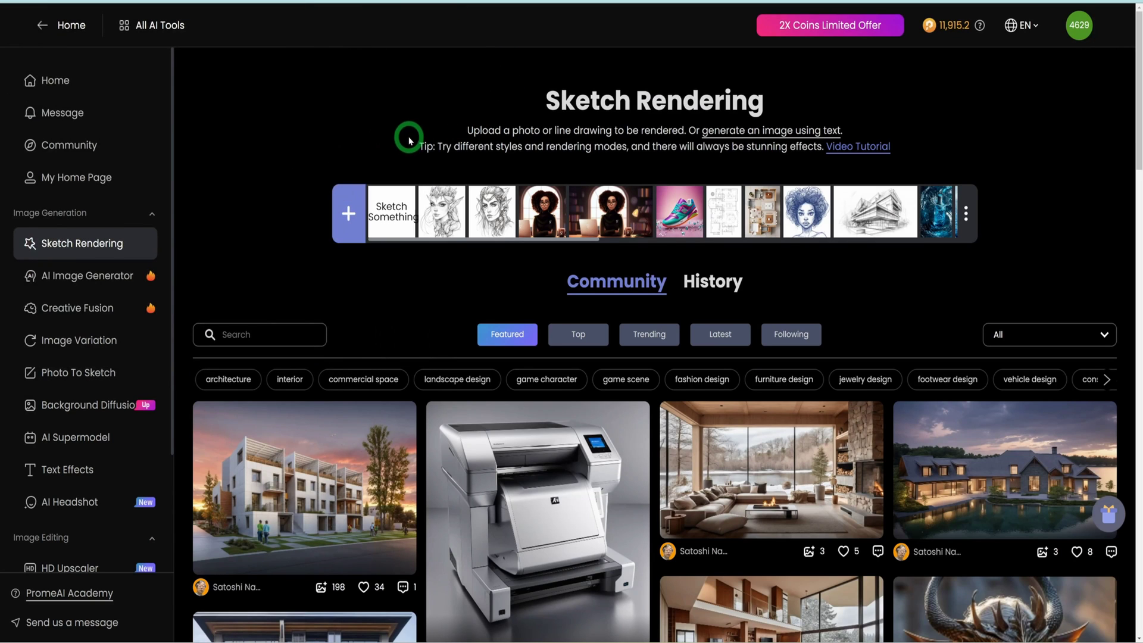
pyautogui.click(818, 198)
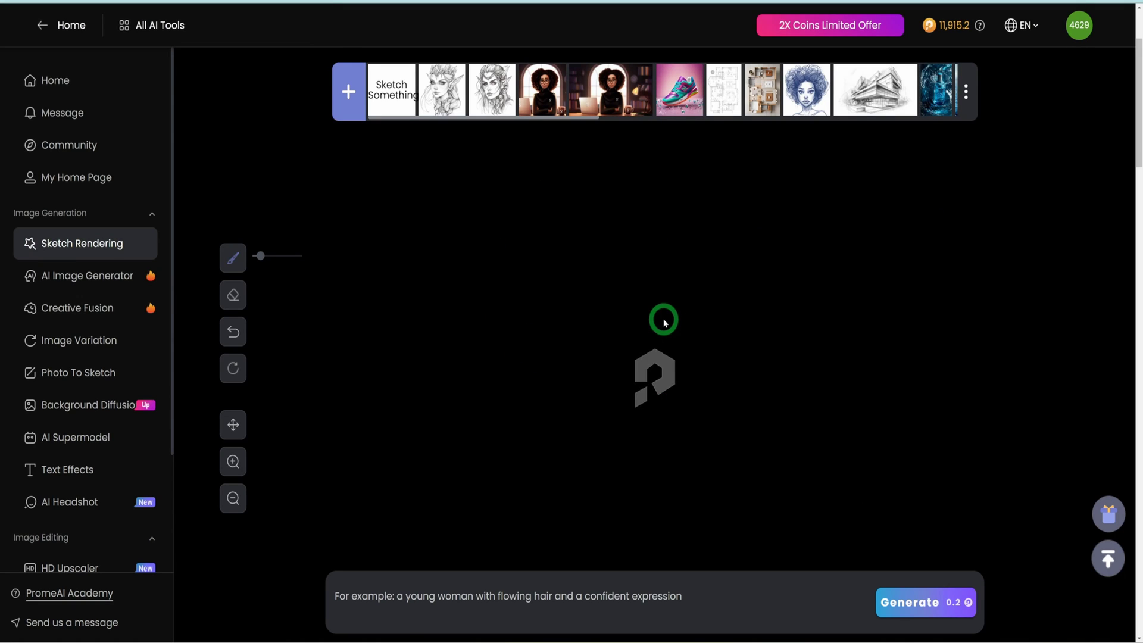
pyautogui.click(528, 598)
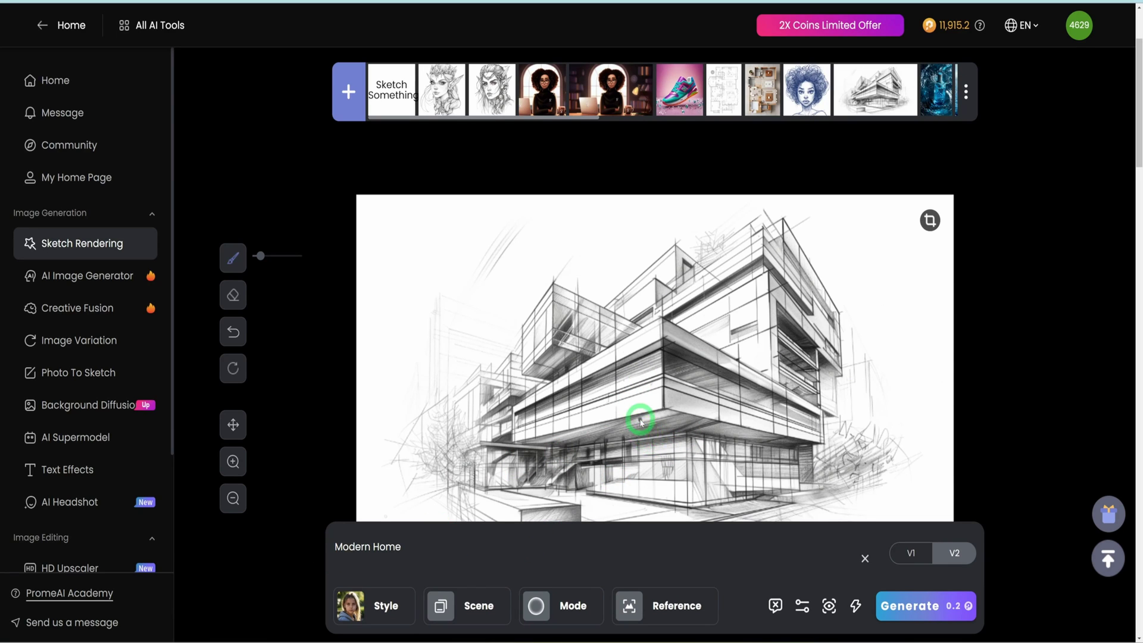
# Review the Photography styles, and set the Architecture scene's building type to Residence Building.
pyautogui.click(369, 612)
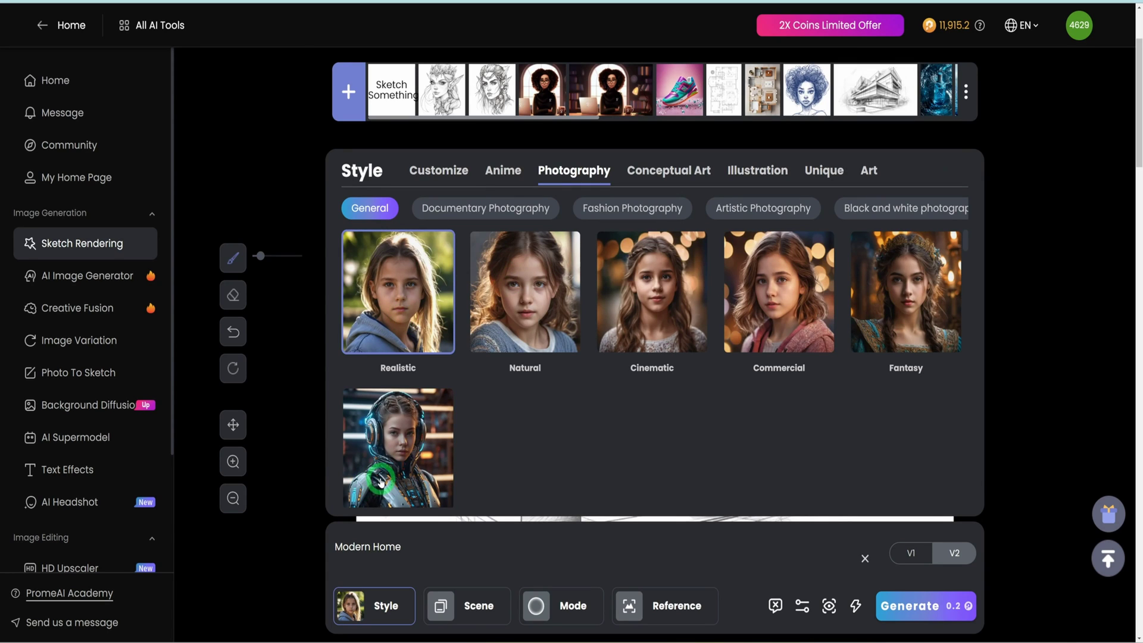
pyautogui.click(464, 606)
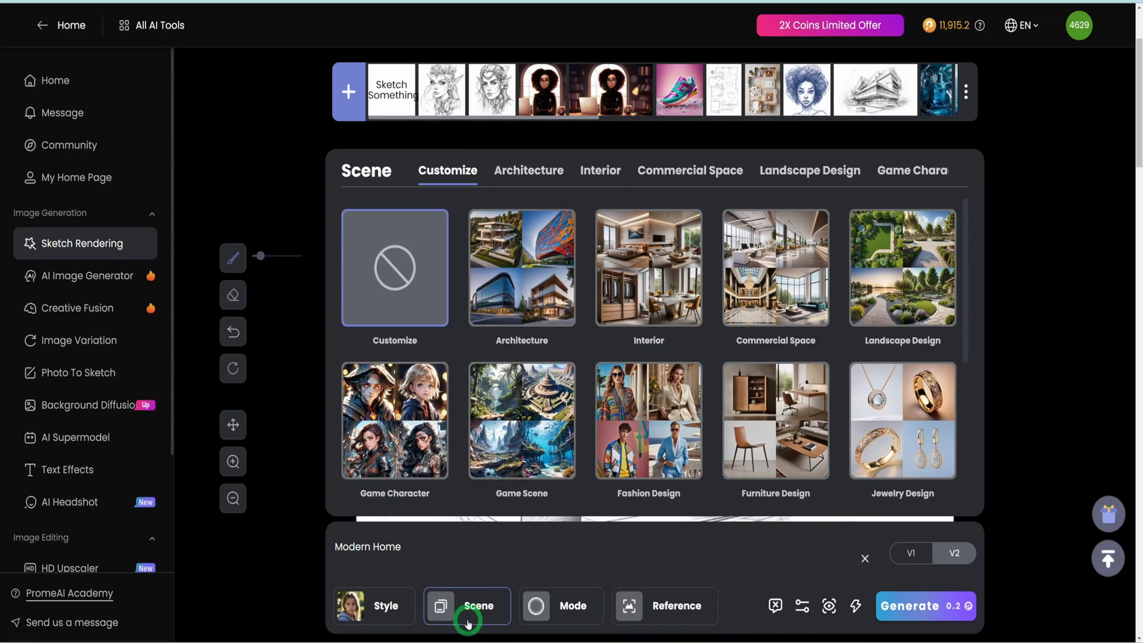
pyautogui.scroll(-3, 403, 291)
pyautogui.scroll(3, 487, 260)
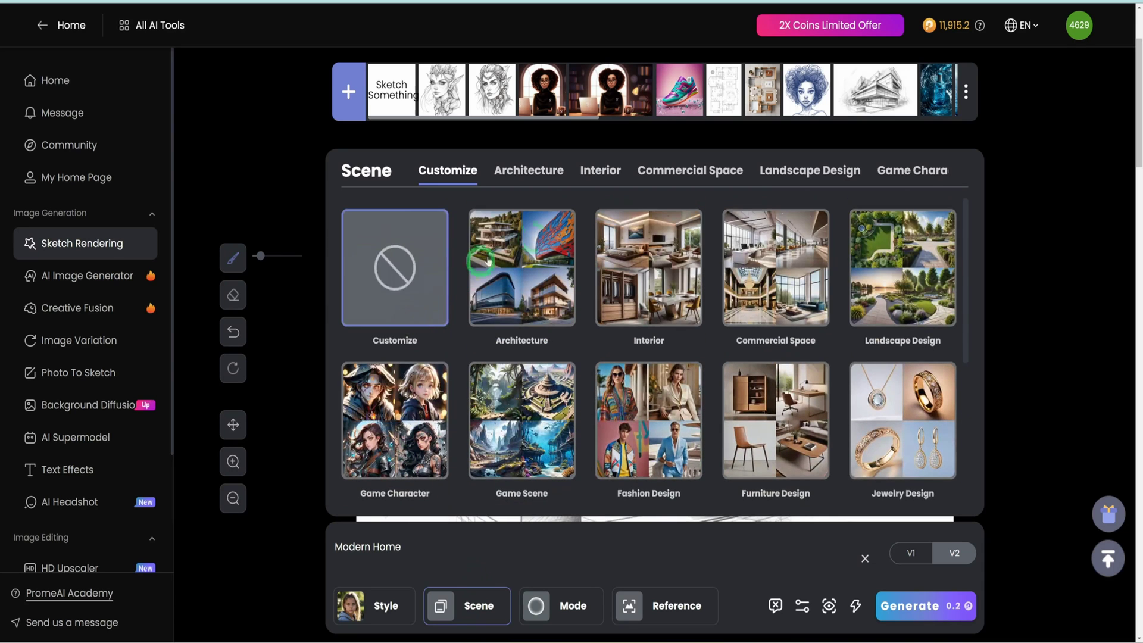
pyautogui.click(529, 243)
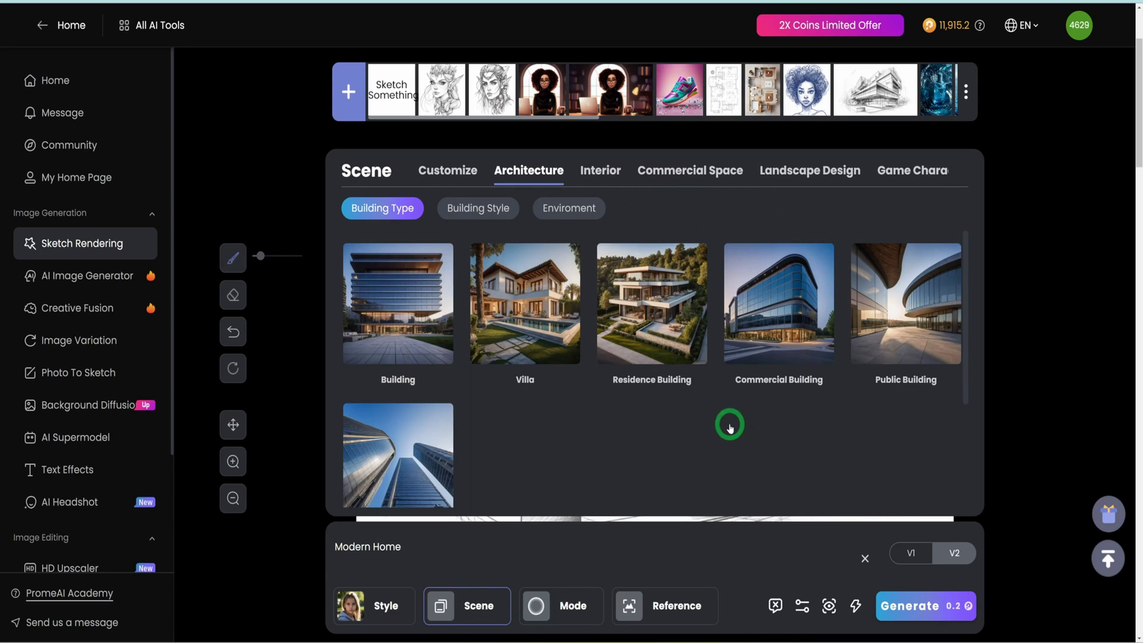
pyautogui.click(654, 316)
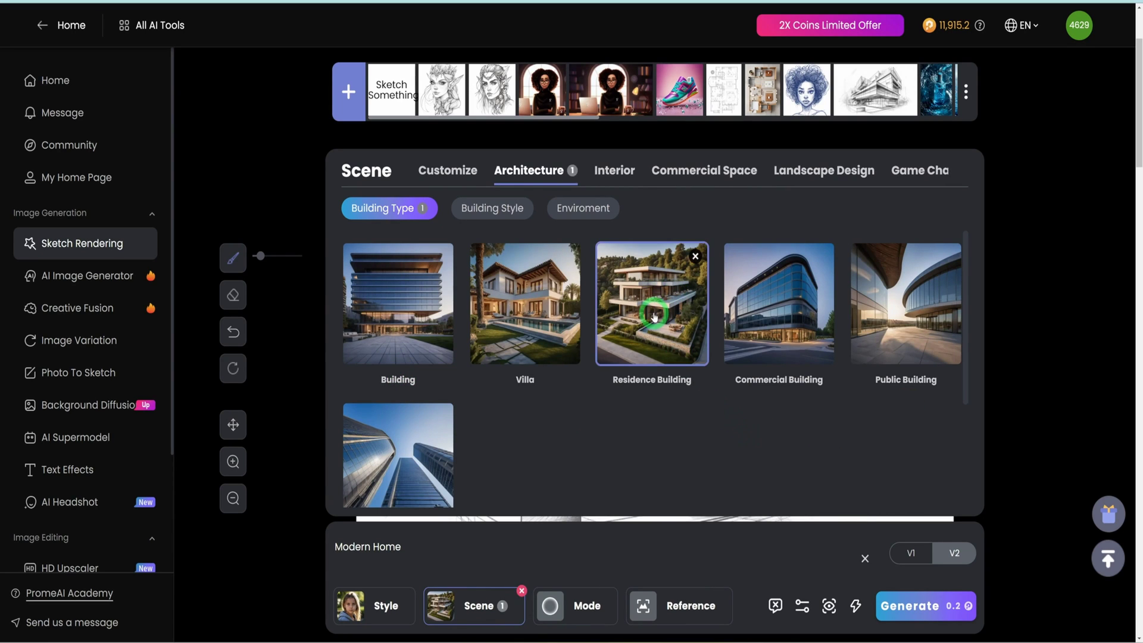
# Set the scene's building style to Sustainable Innovation from the Modern group.
pyautogui.click(485, 209)
pyautogui.scroll(-1, 705, 430)
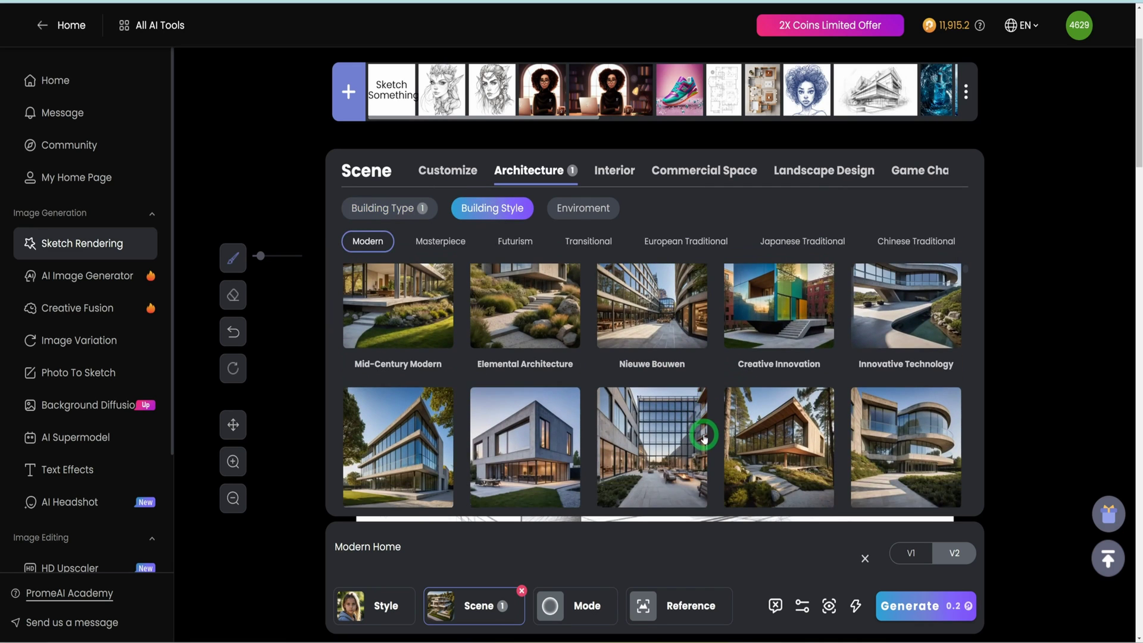
pyautogui.scroll(-4, 703, 437)
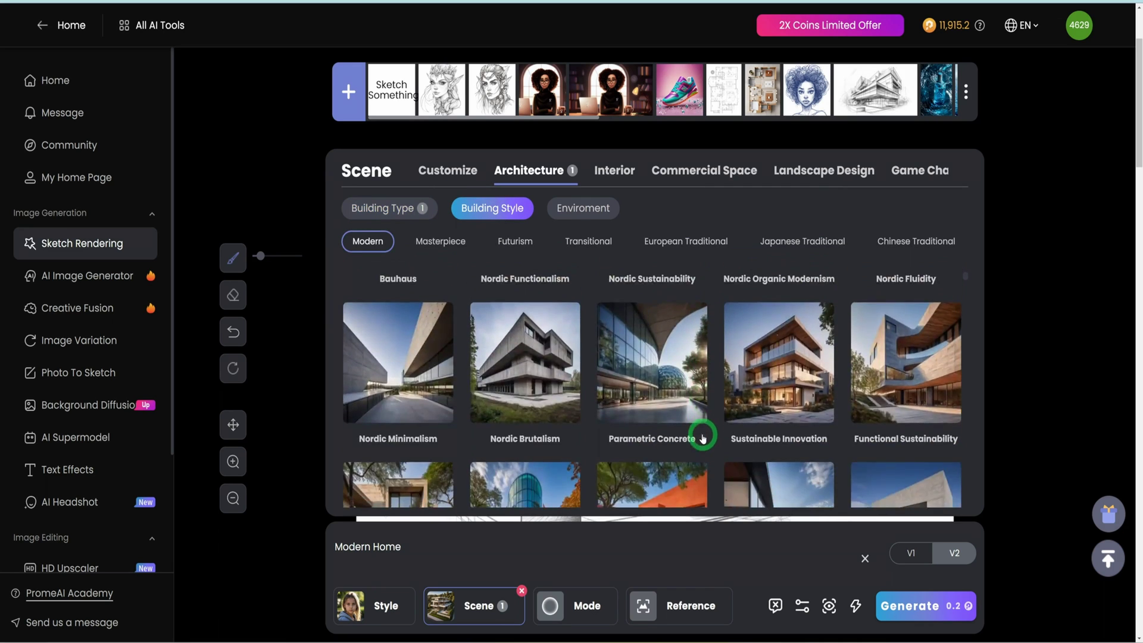
pyautogui.click(784, 396)
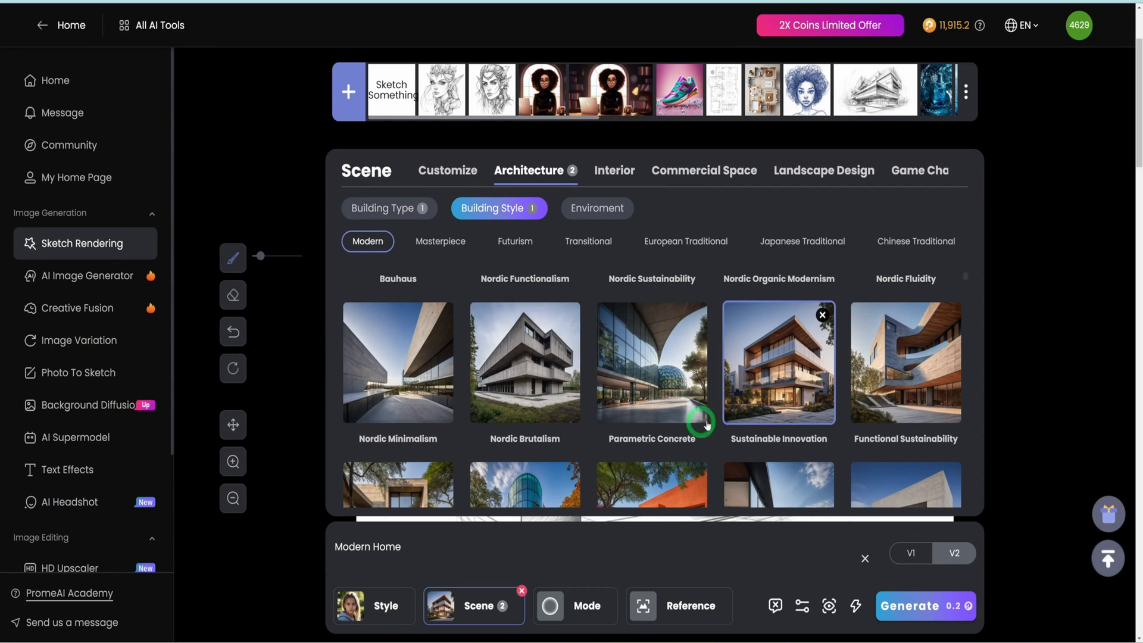
# Set the architecture scene's environment to Night.
pyautogui.click(604, 218)
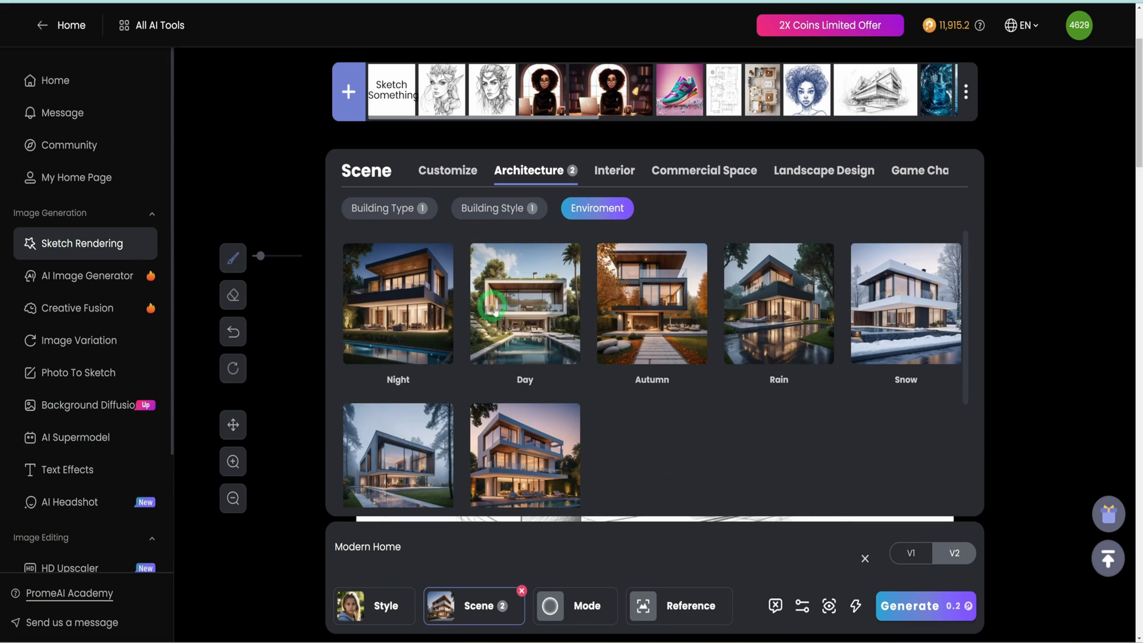
pyautogui.scroll(-1, 731, 453)
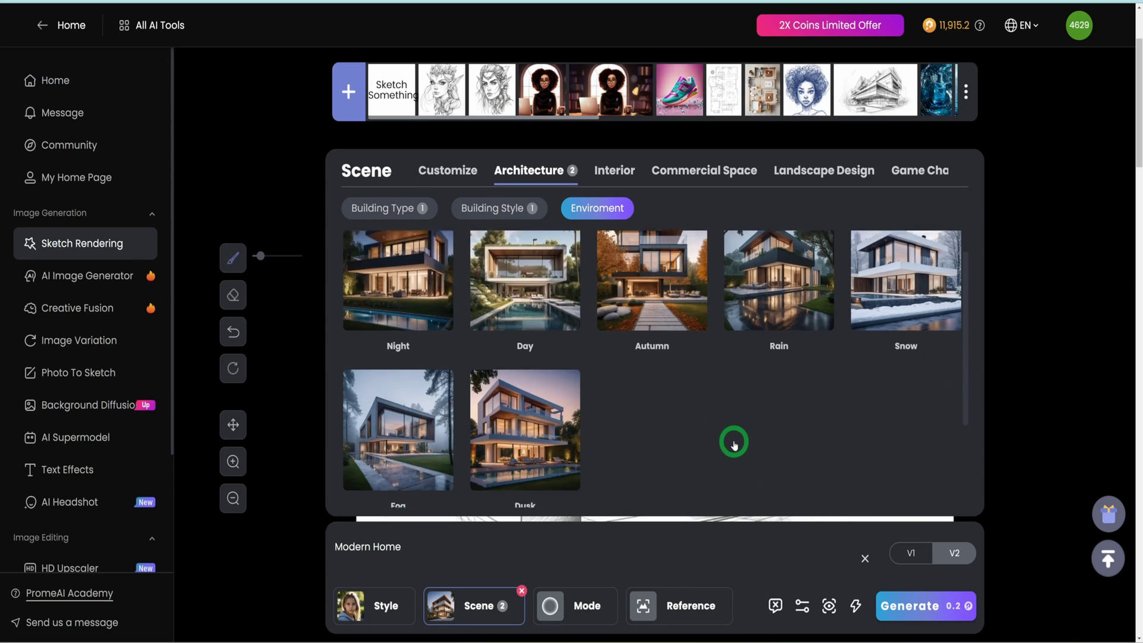
pyautogui.scroll(1, 735, 441)
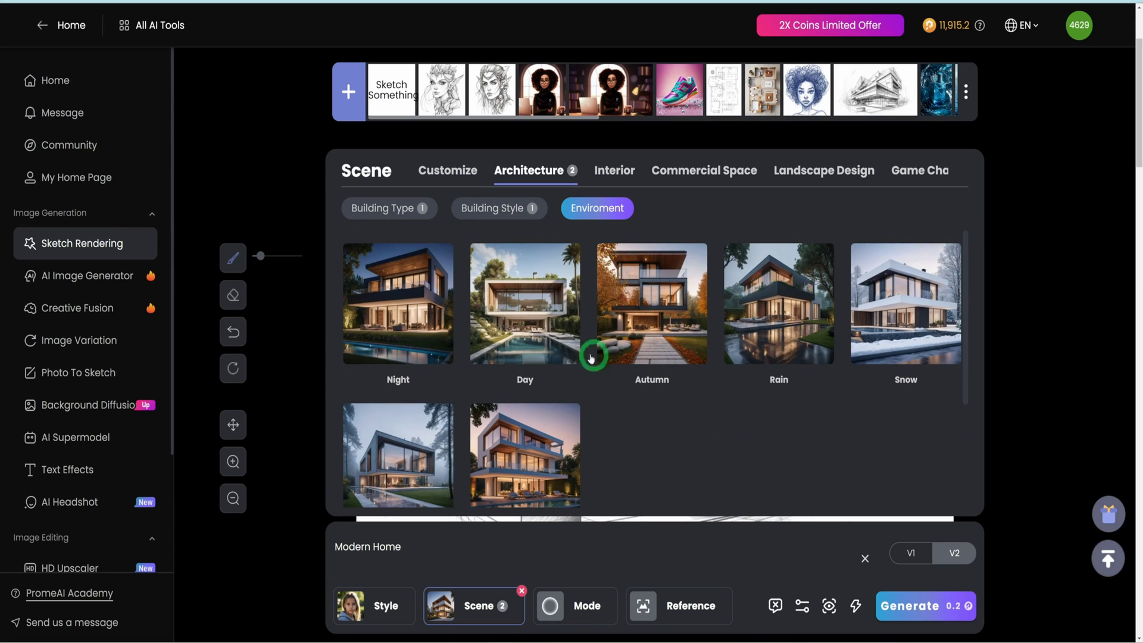
pyautogui.click(548, 323)
pyautogui.click(565, 257)
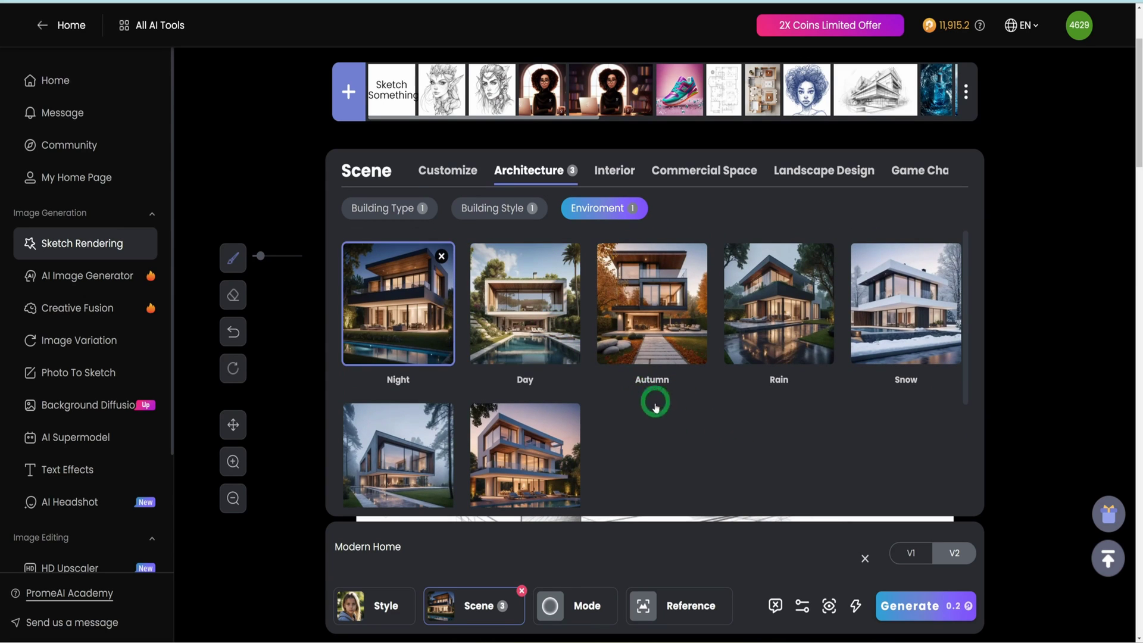
# Review the remaining architecture environments, the render modes and the style reference images.
pyautogui.scroll(-2, 765, 448)
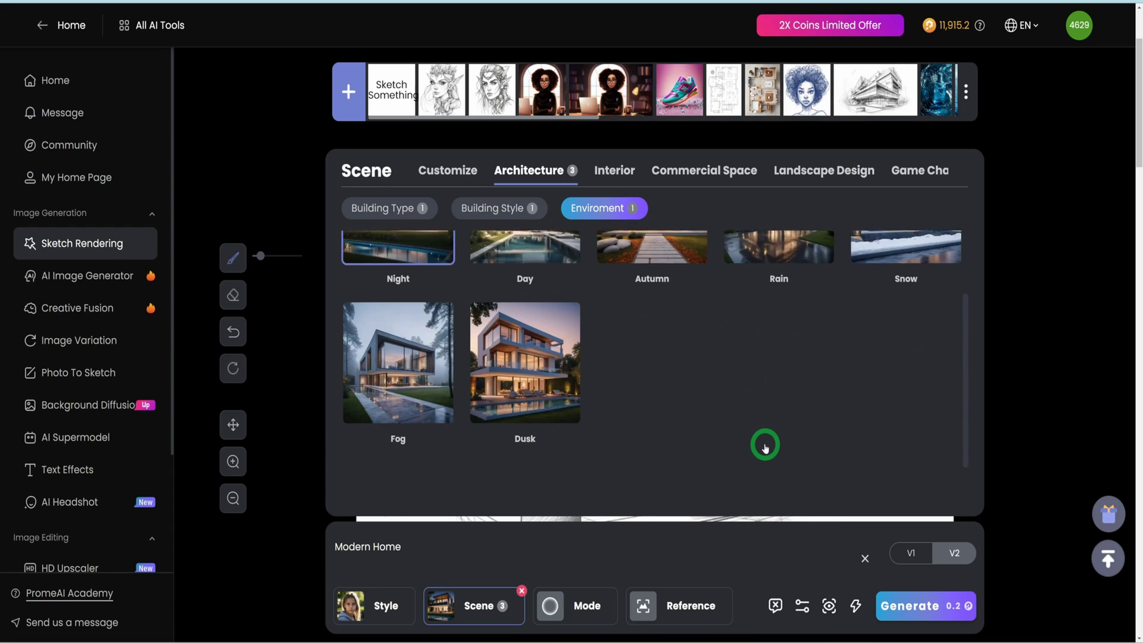
pyautogui.click(575, 608)
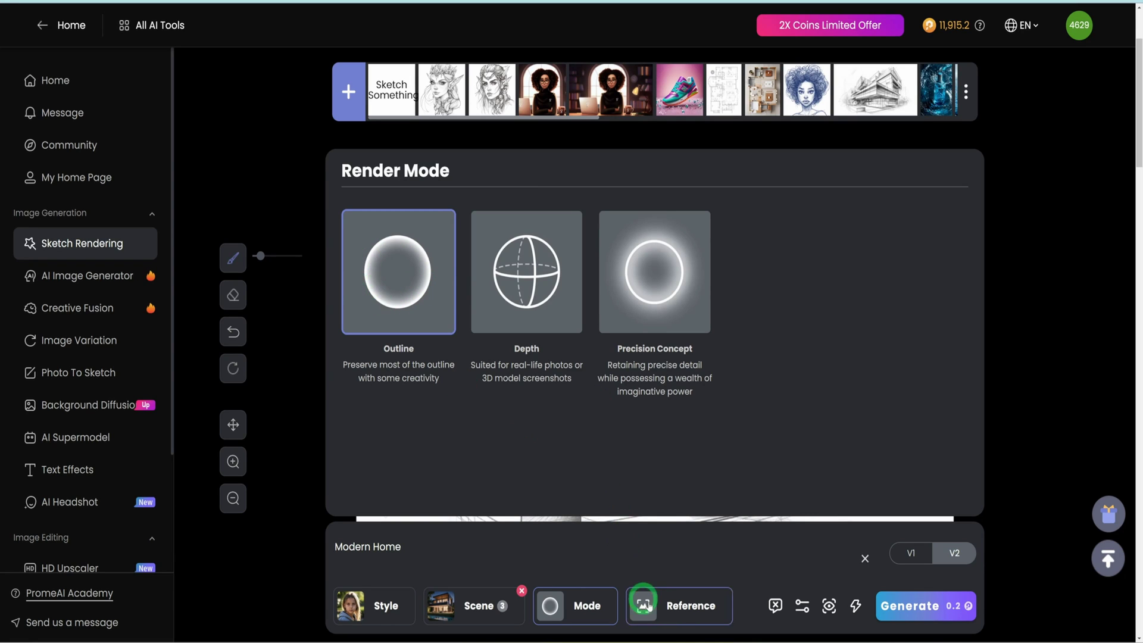
pyautogui.click(691, 610)
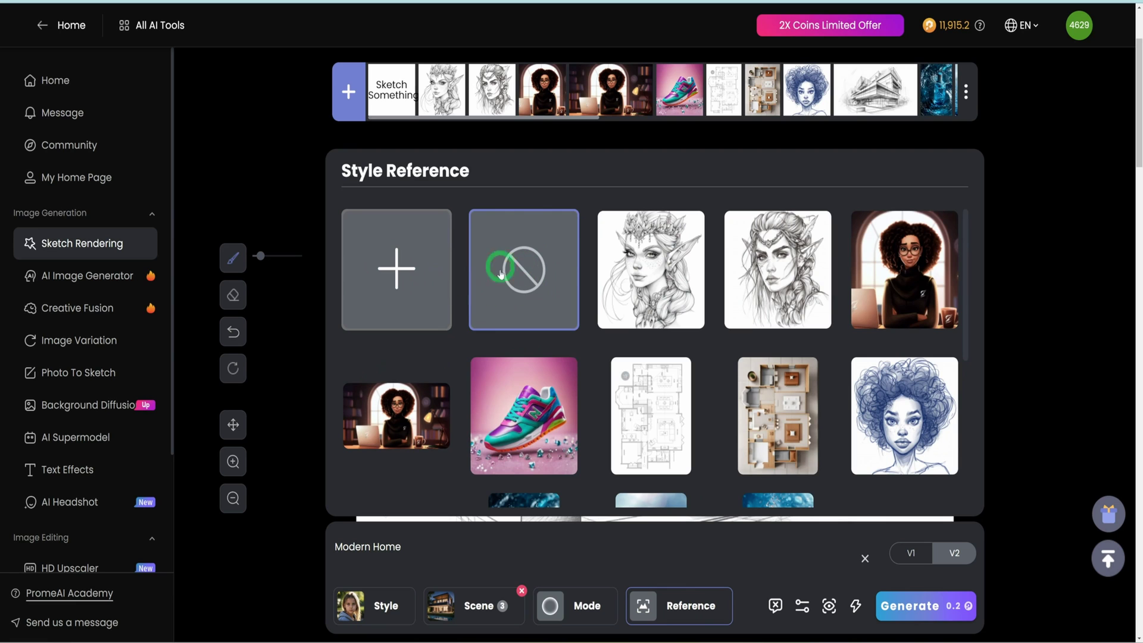
pyautogui.click(749, 616)
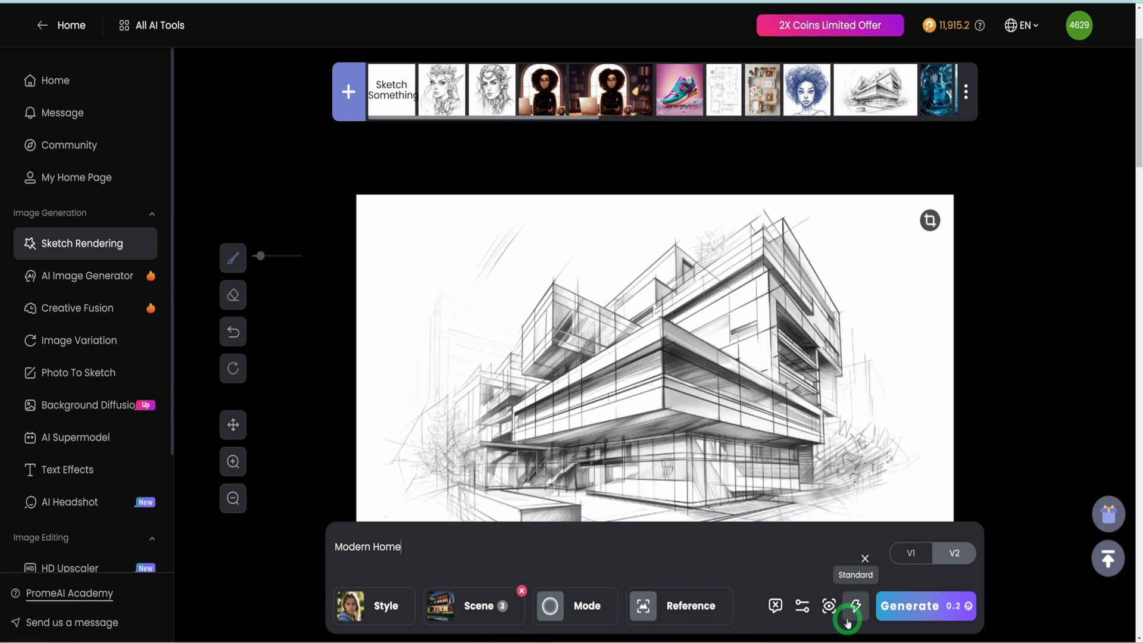
# Set the rendering's perspective to Aerial View.
pyautogui.click(830, 606)
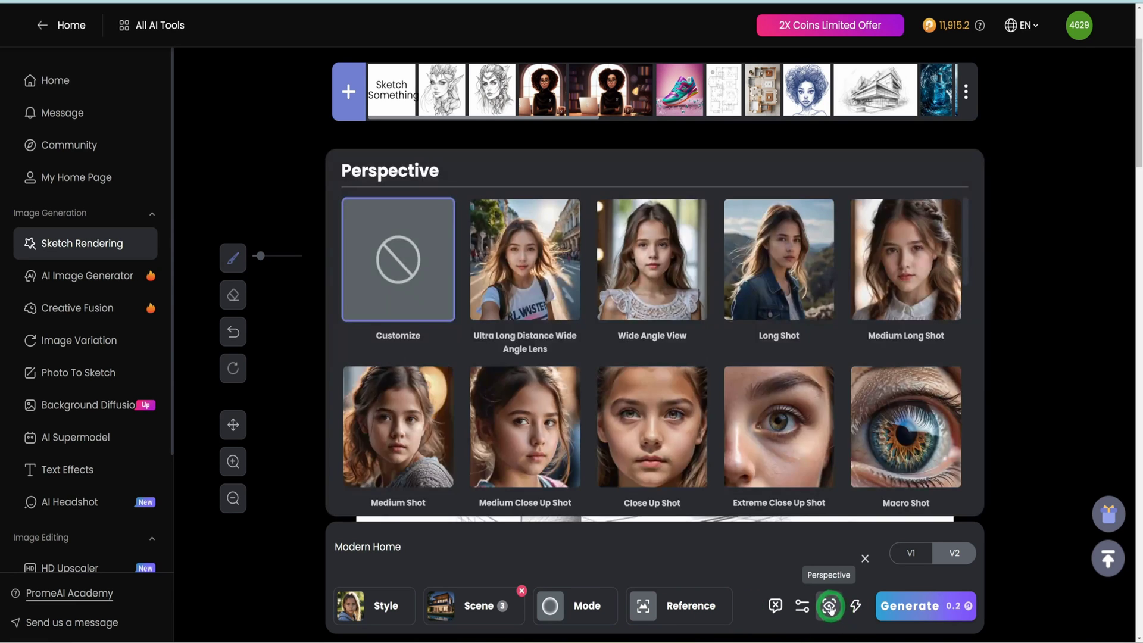
pyautogui.scroll(-1, 798, 478)
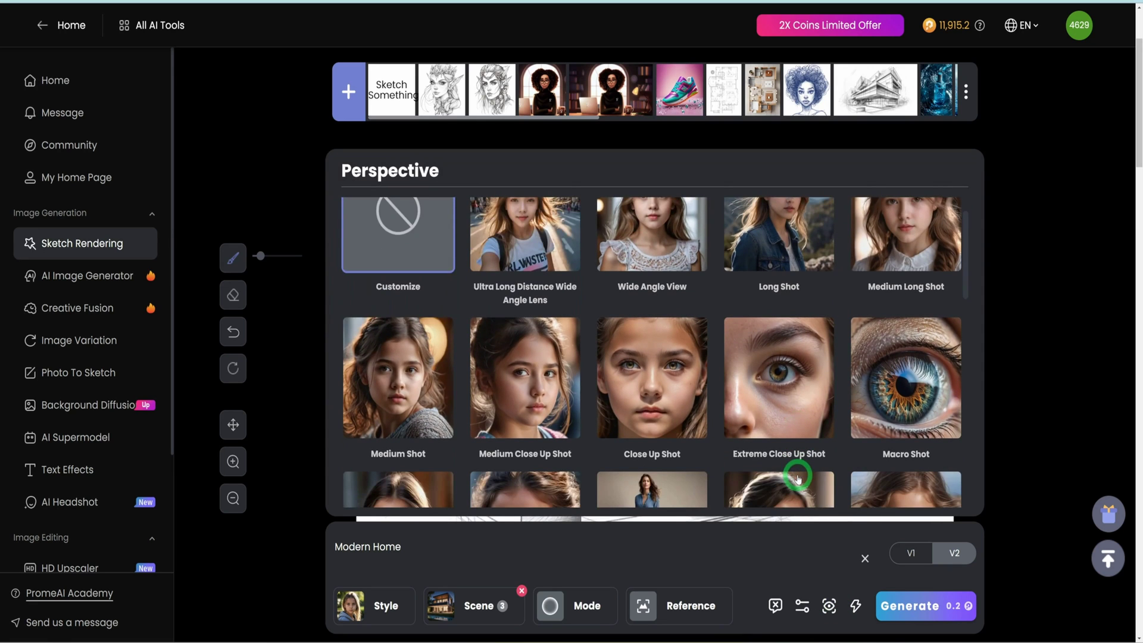
pyautogui.scroll(-3, 798, 479)
pyautogui.scroll(-6, 798, 478)
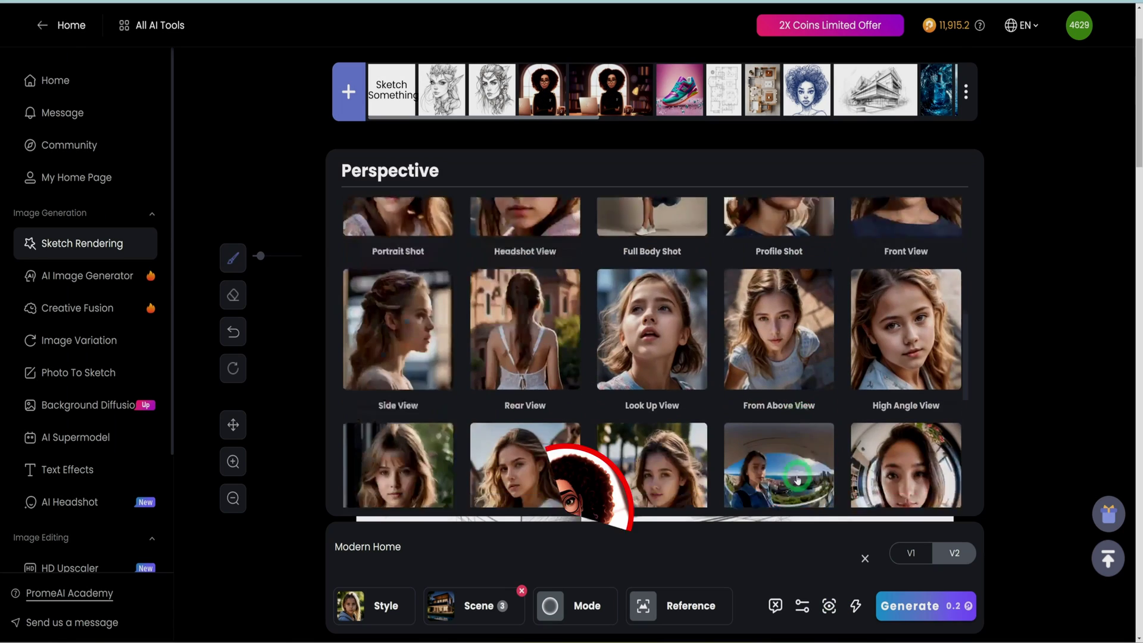
pyautogui.scroll(-5, 798, 480)
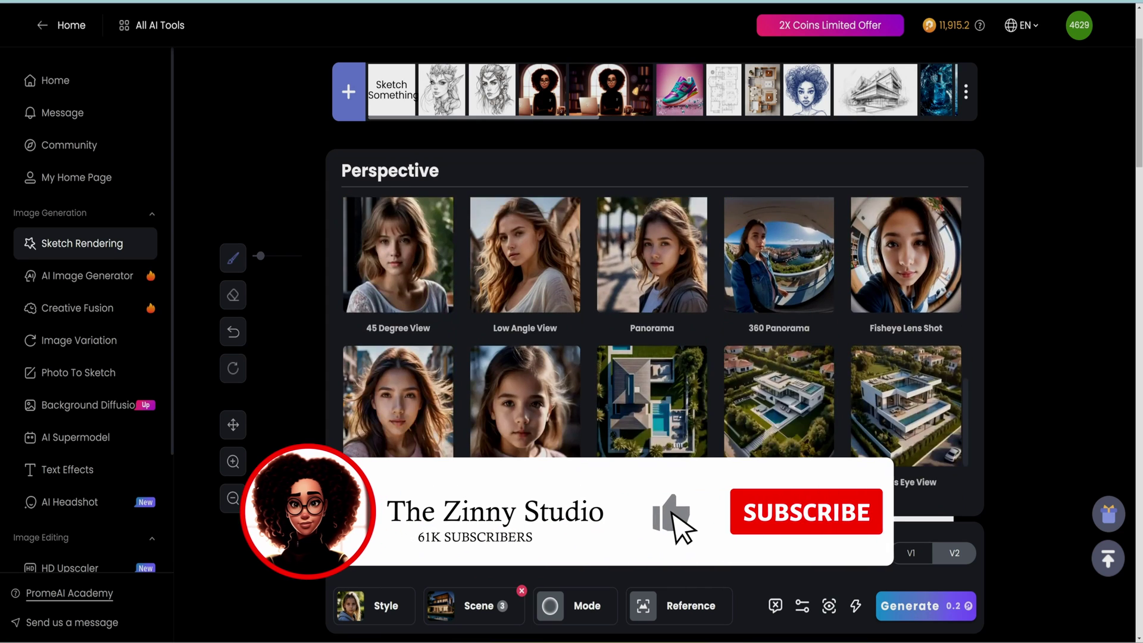
pyautogui.click(798, 348)
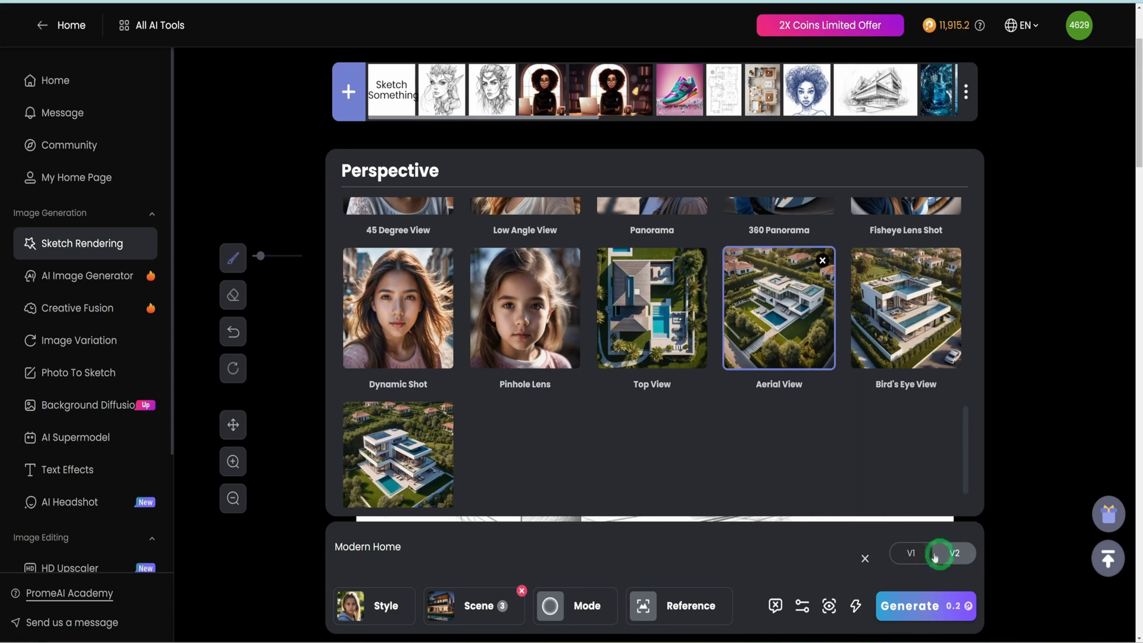
# Generate the modern home rendering and compare it with the original sketch using the before/after slider.
pyautogui.click(919, 615)
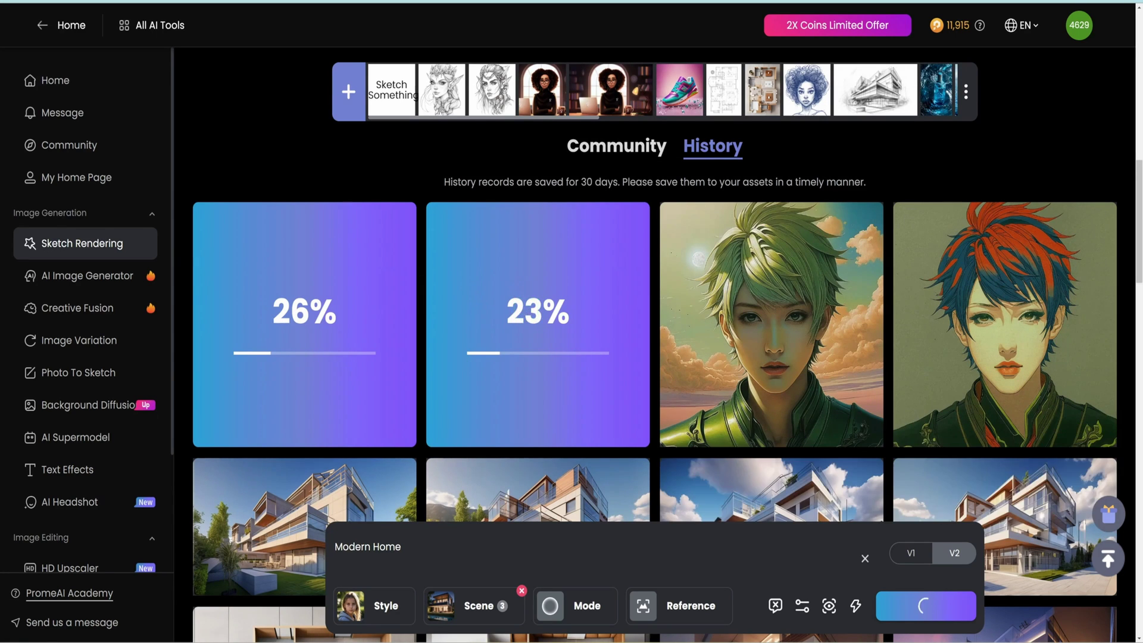
pyautogui.click(635, 373)
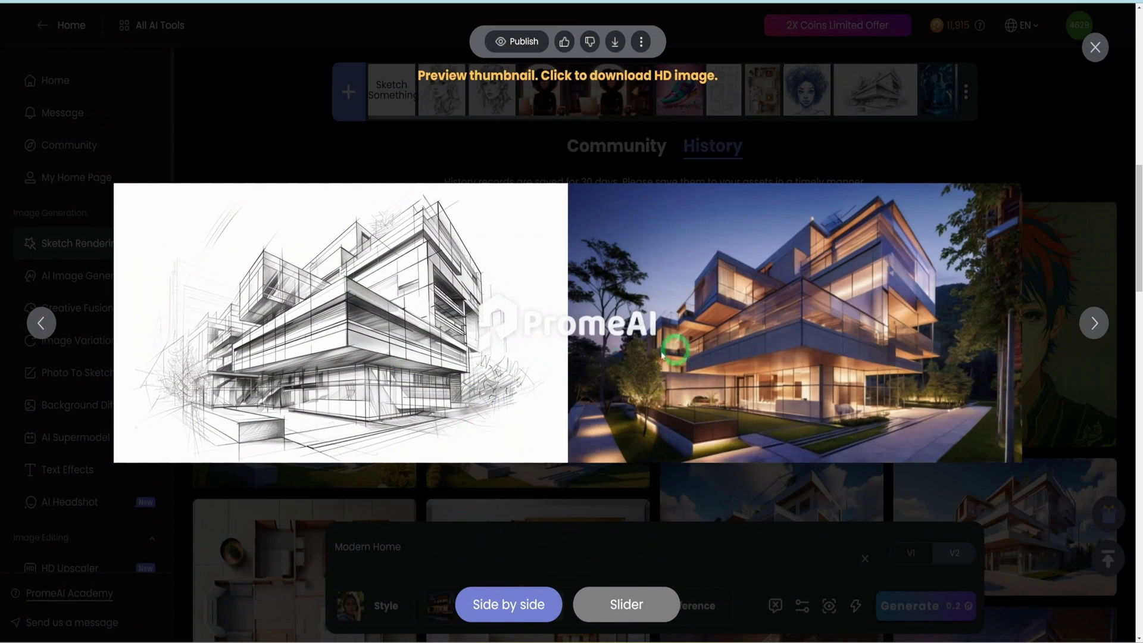
pyautogui.click(626, 605)
pyautogui.moveTo(569, 324); pyautogui.dragTo(400, 342)
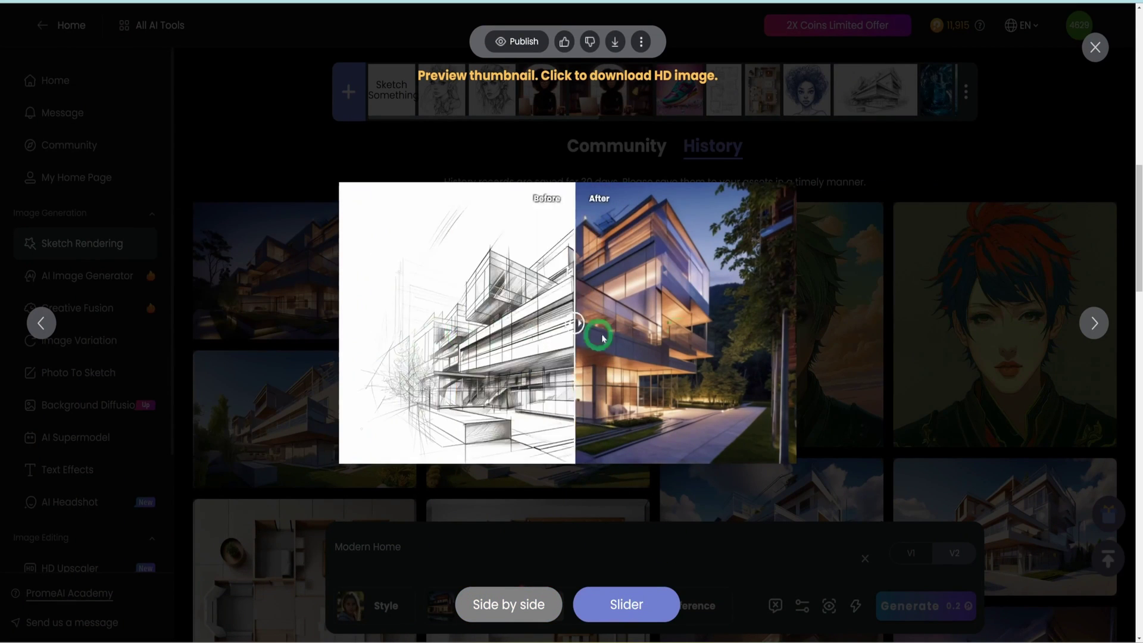
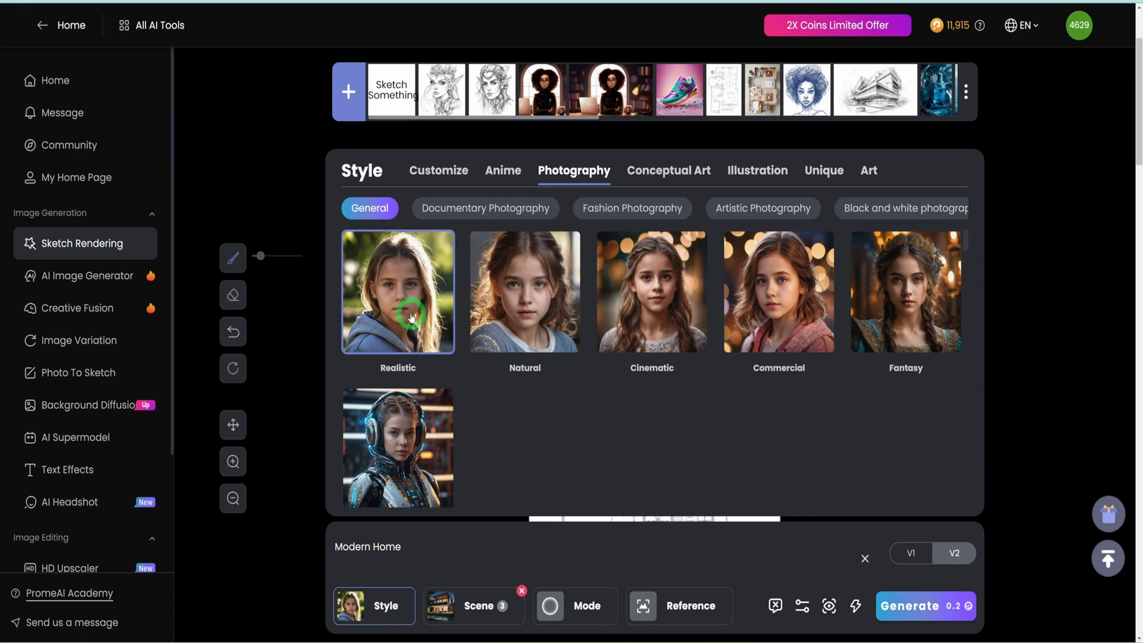
# Replace the architecture scene with the Interior category and set its interior scene to Floor Plan.
pyautogui.click(474, 611)
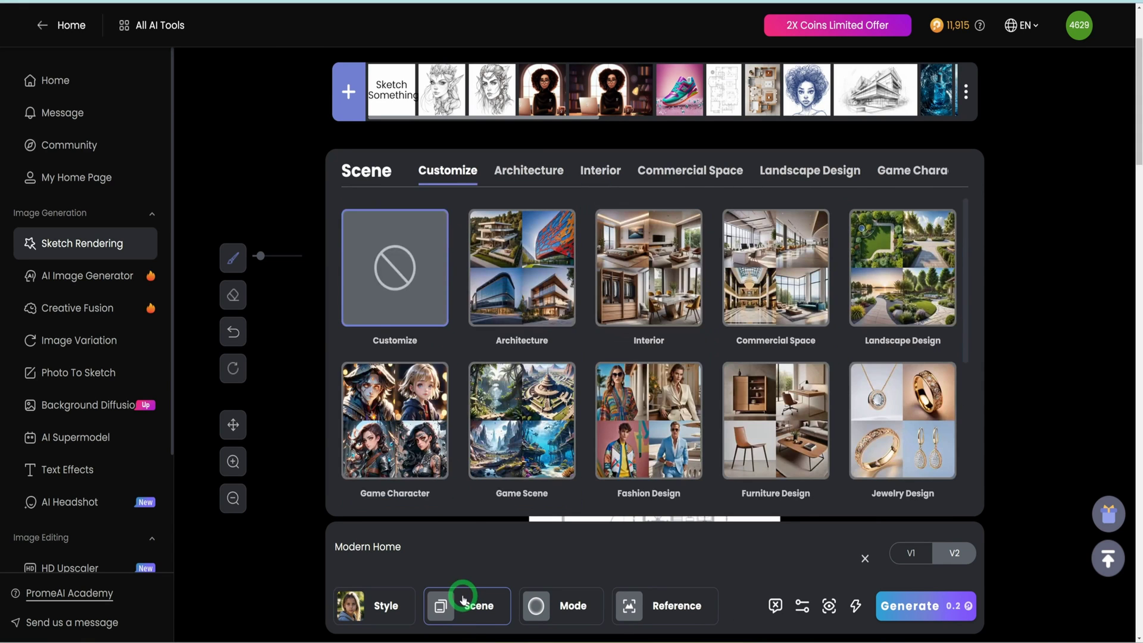
pyautogui.click(680, 288)
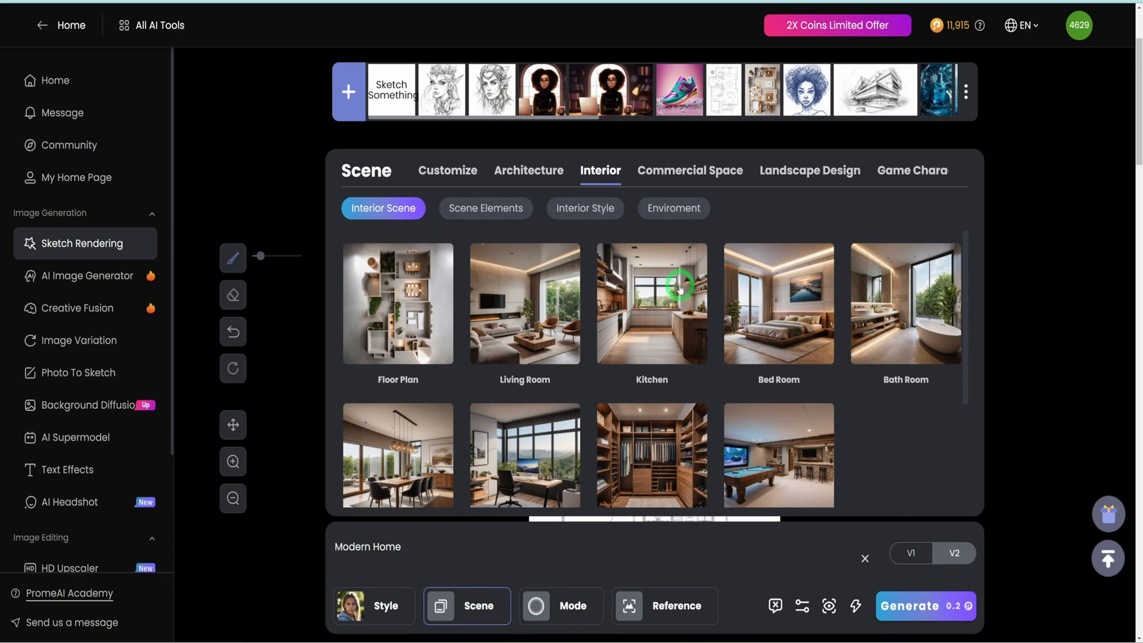
pyautogui.click(405, 292)
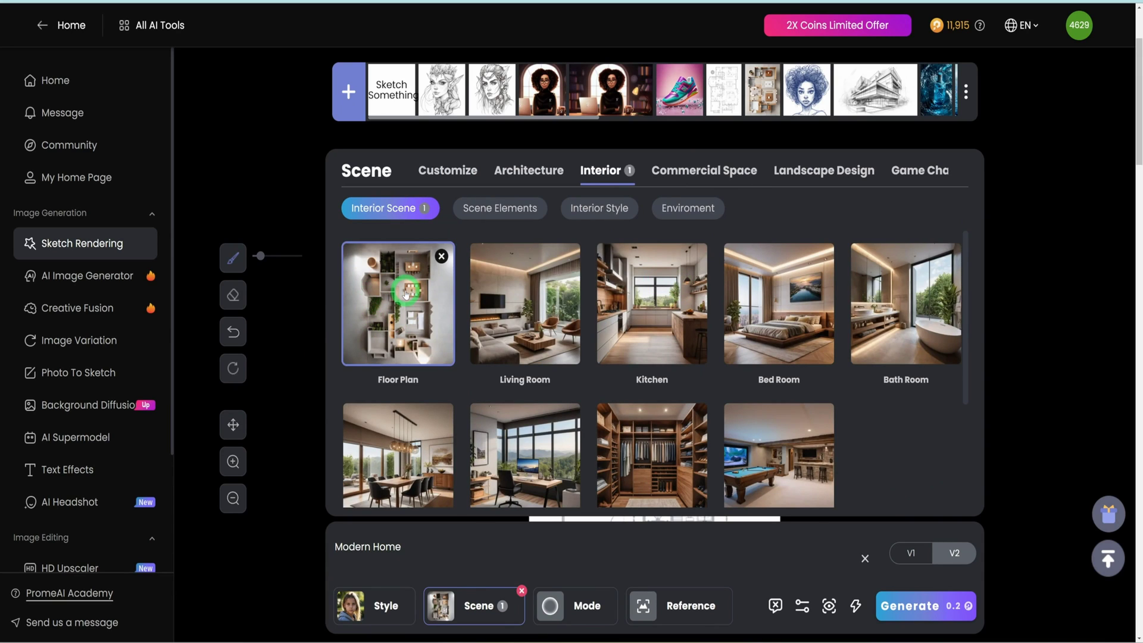
# Review the interior scene elements offered for the different rooms, such as Living Room, Kitchen and Bed Room.
pyautogui.click(482, 209)
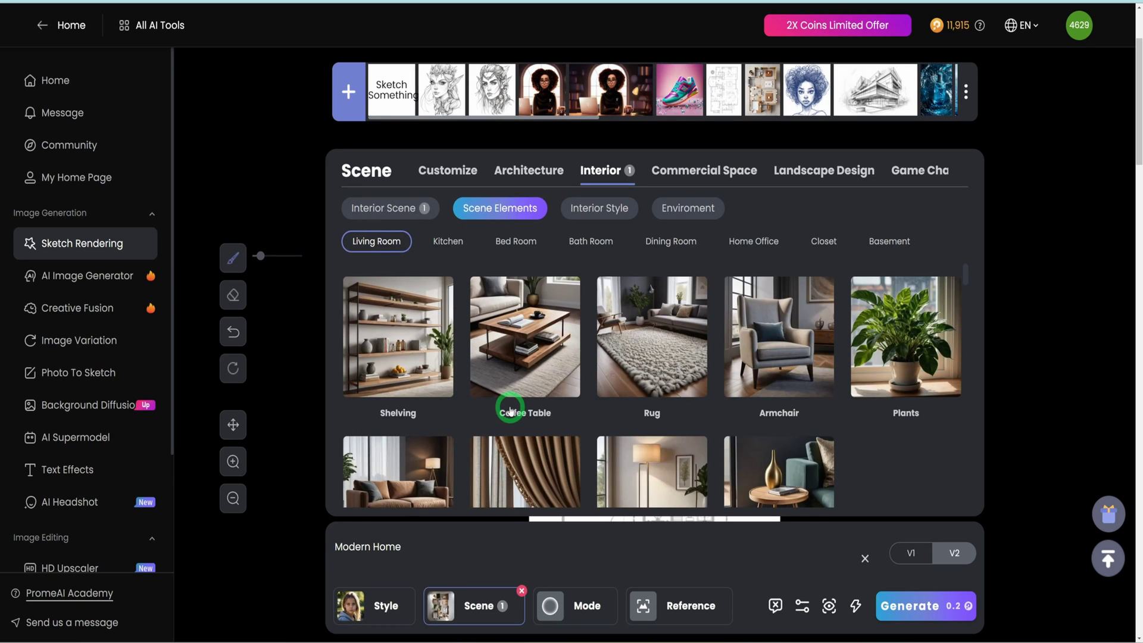
pyautogui.scroll(-3, 510, 410)
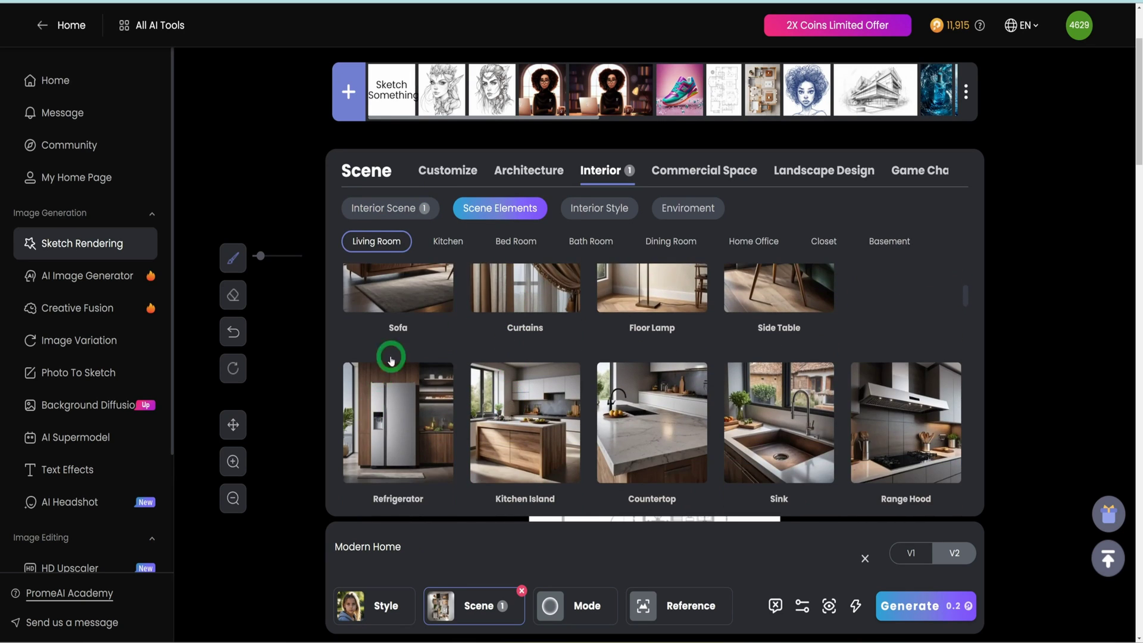
pyautogui.scroll(-8, 539, 434)
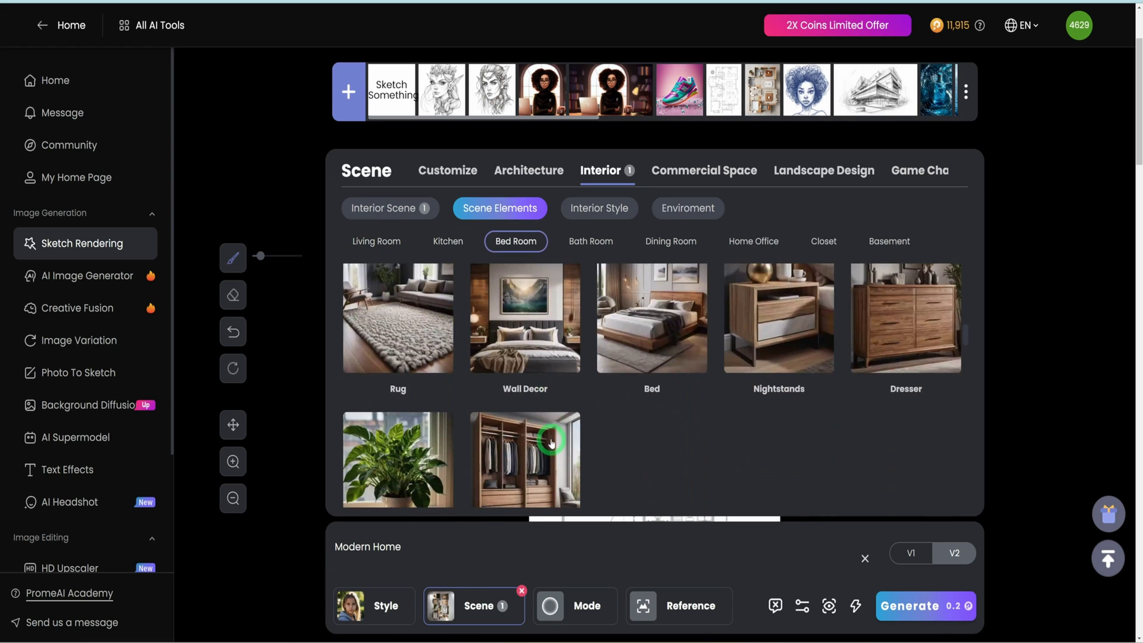
pyautogui.scroll(5, 550, 437)
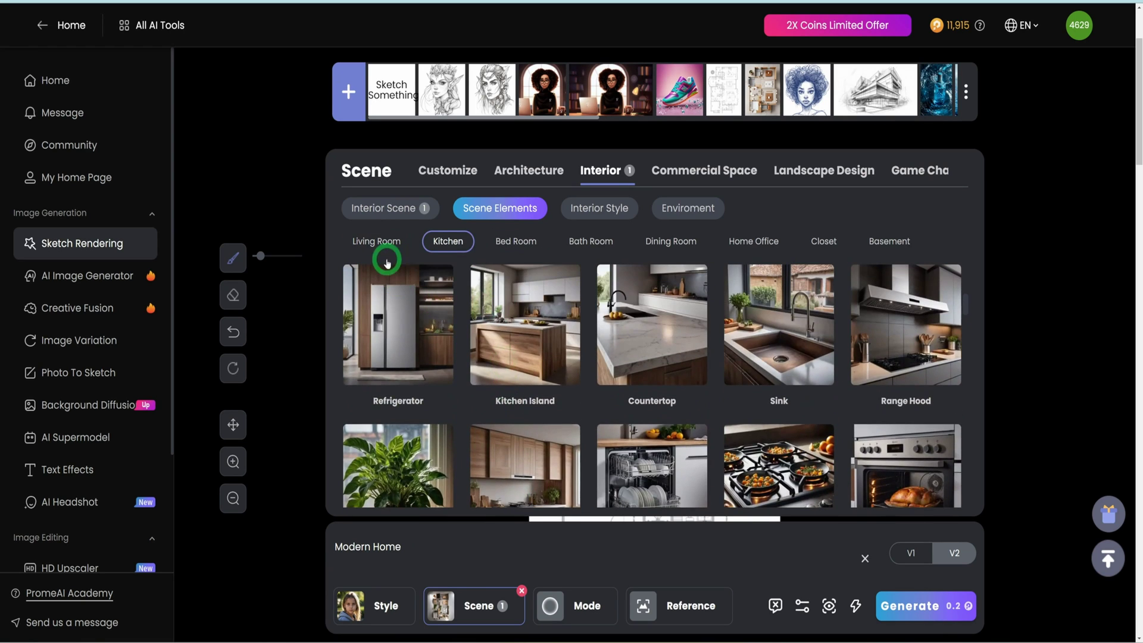
pyautogui.click(897, 245)
pyautogui.click(265, 291)
pyautogui.click(377, 241)
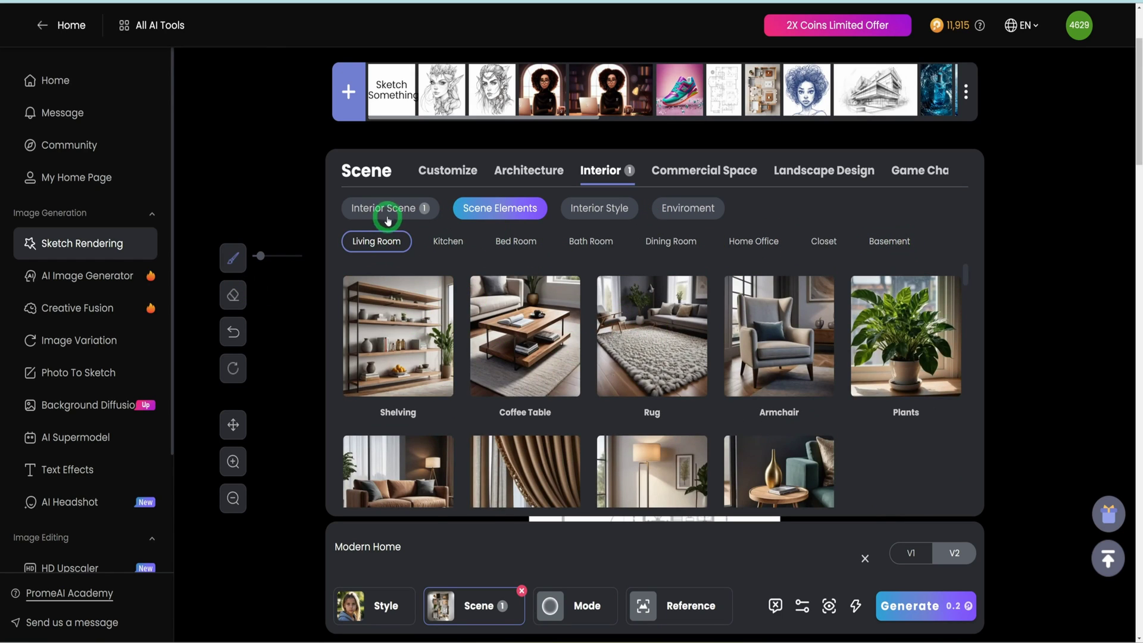
pyautogui.click(387, 215)
# Set the interior style to German Modern Minimalism from the Modern group.
pyautogui.click(588, 218)
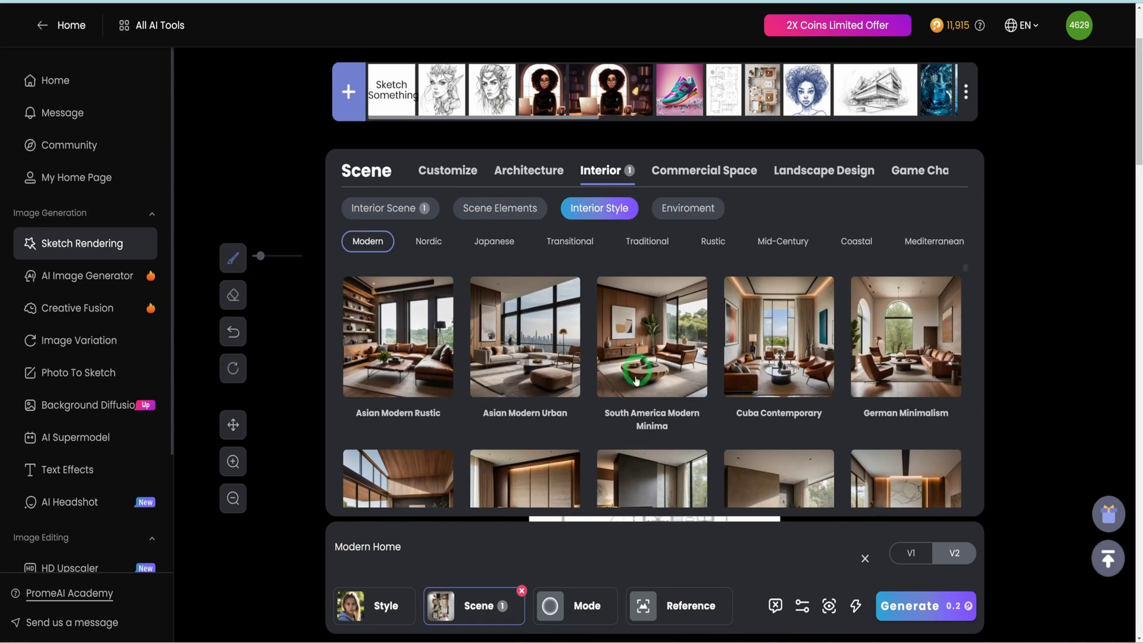
pyautogui.scroll(-3, 613, 430)
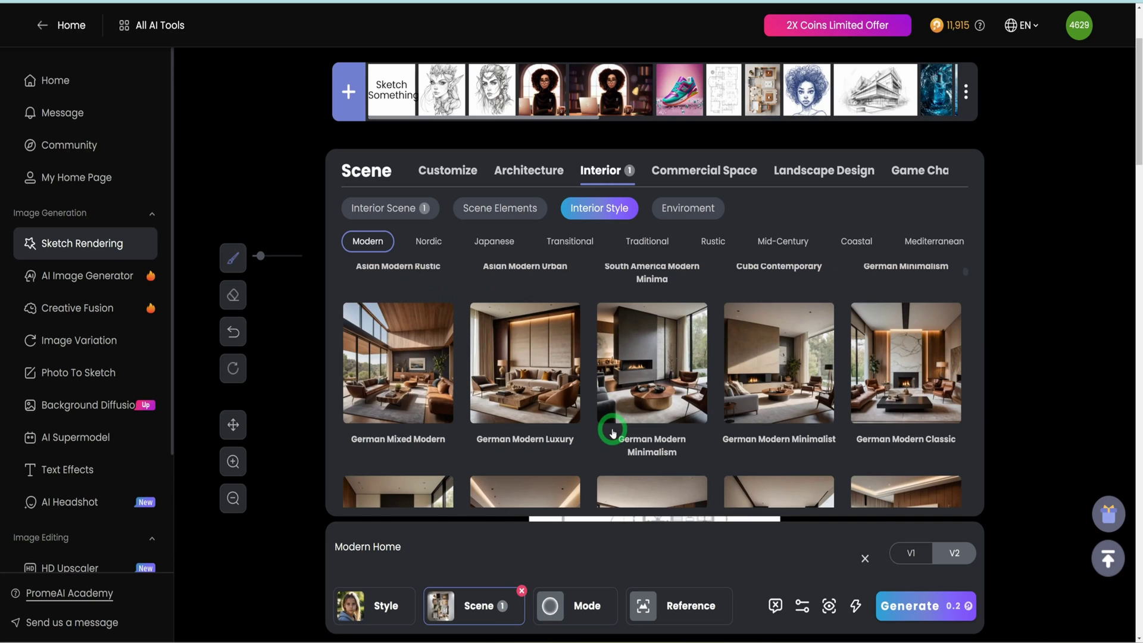
pyautogui.scroll(-1, 613, 432)
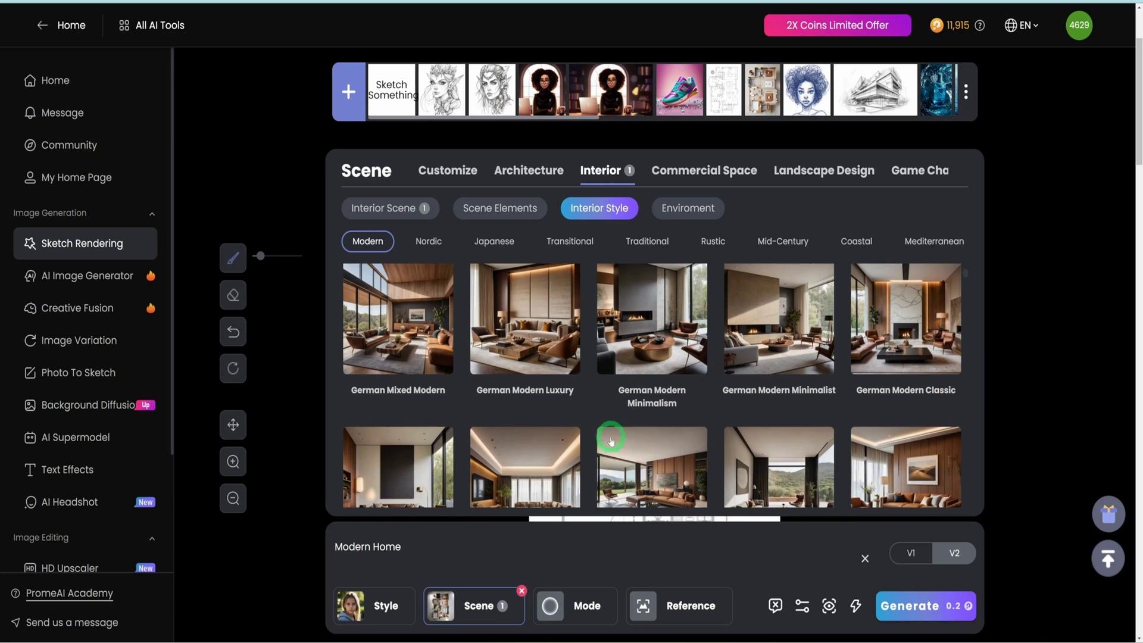
pyautogui.click(652, 347)
# Review the interior environment options and the available render modes.
pyautogui.click(699, 210)
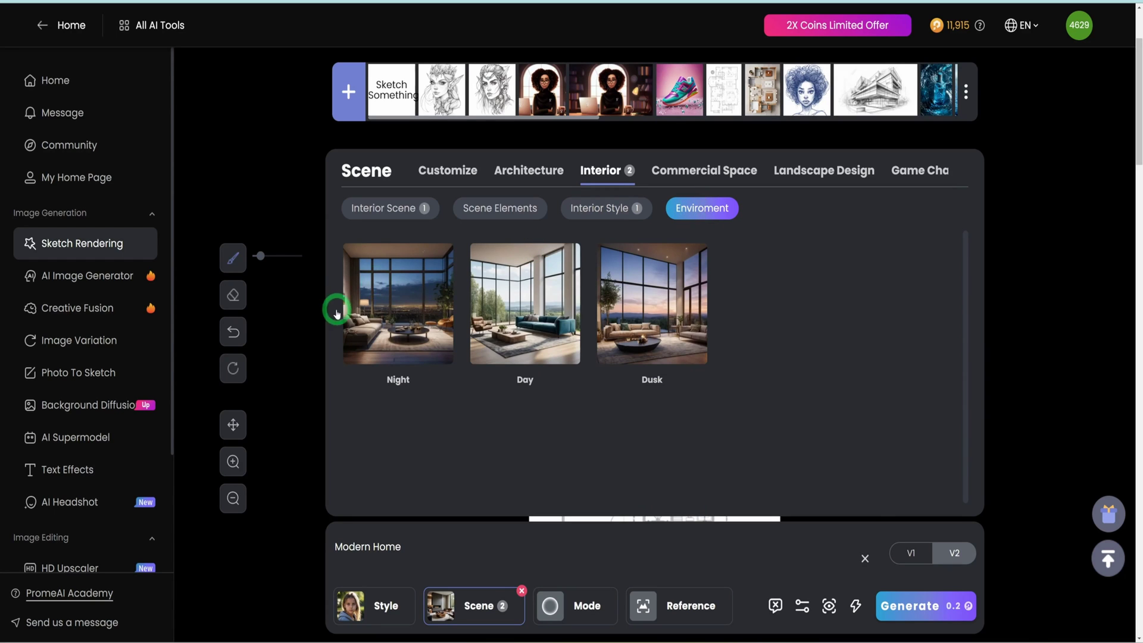
pyautogui.click(390, 208)
pyautogui.click(581, 629)
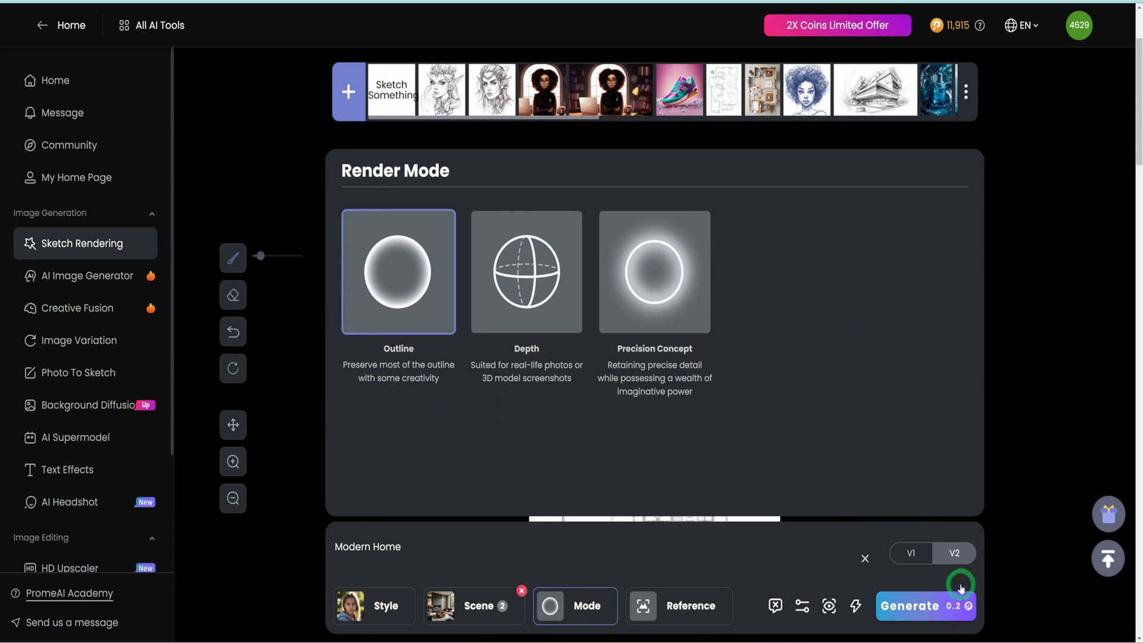
# Generate the floor plan rendering and compare it with the original drawing using the before/after slider.
pyautogui.click(917, 610)
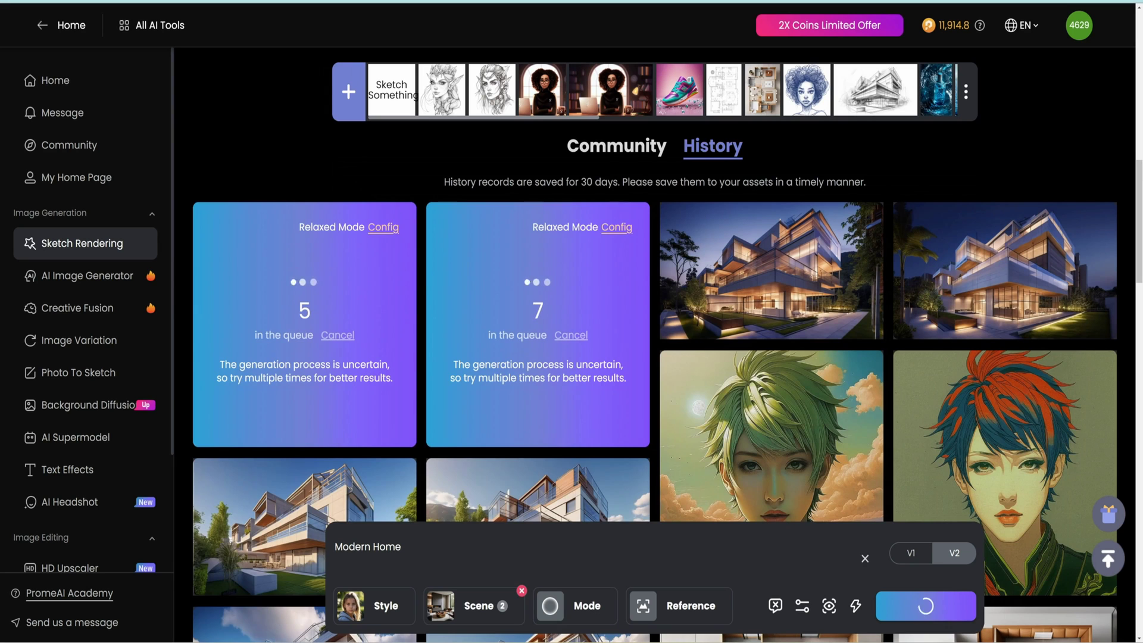
pyautogui.click(344, 329)
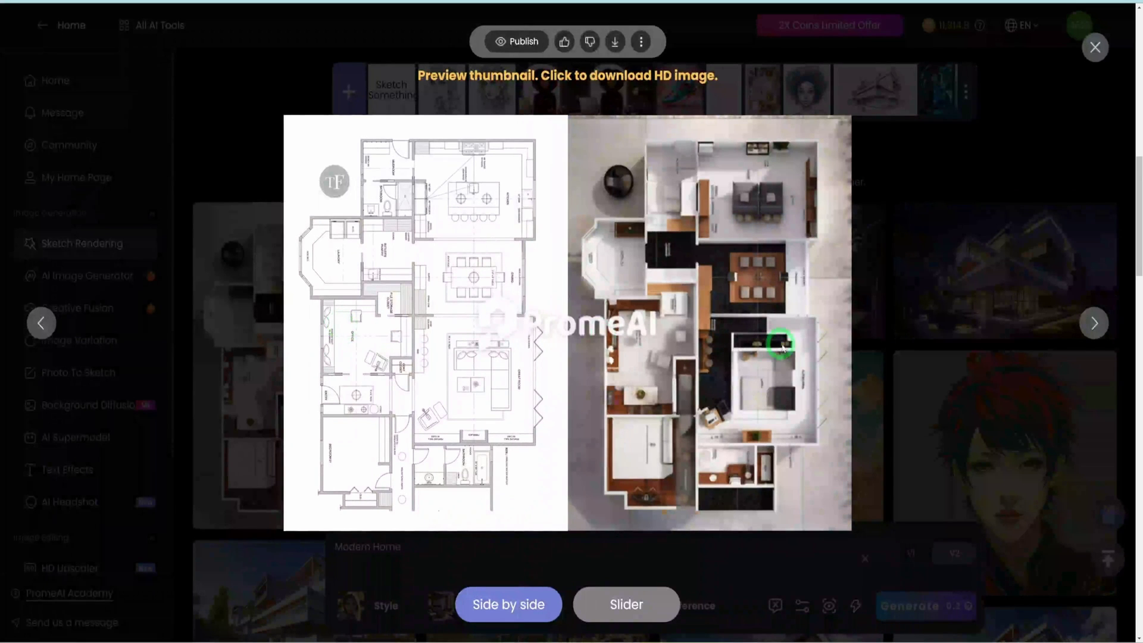
pyautogui.click(602, 610)
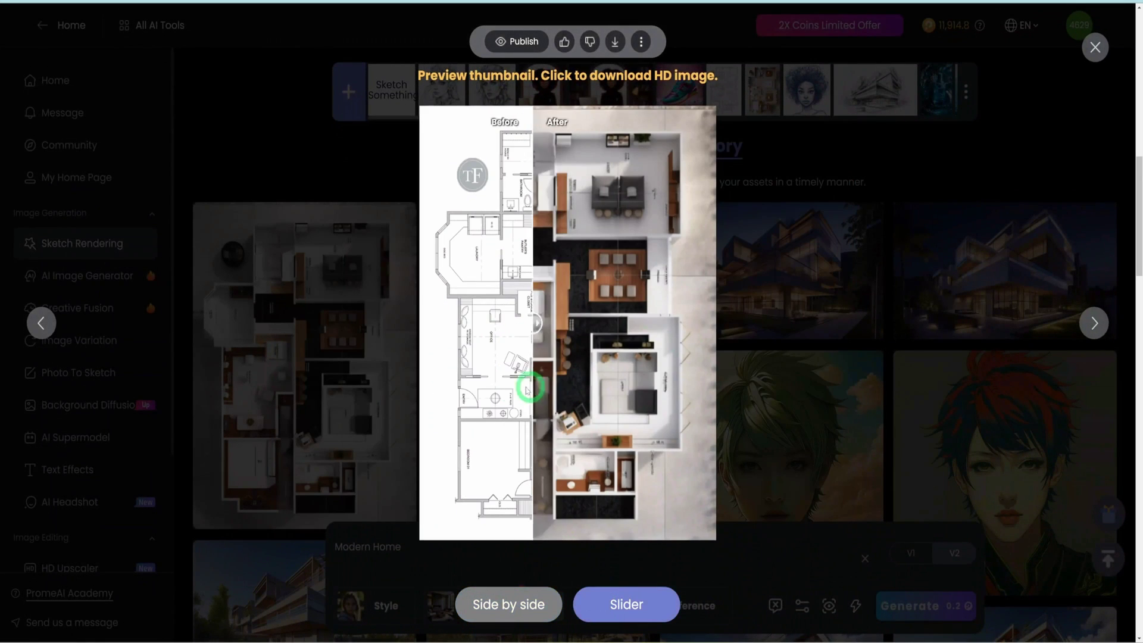
pyautogui.click(769, 332)
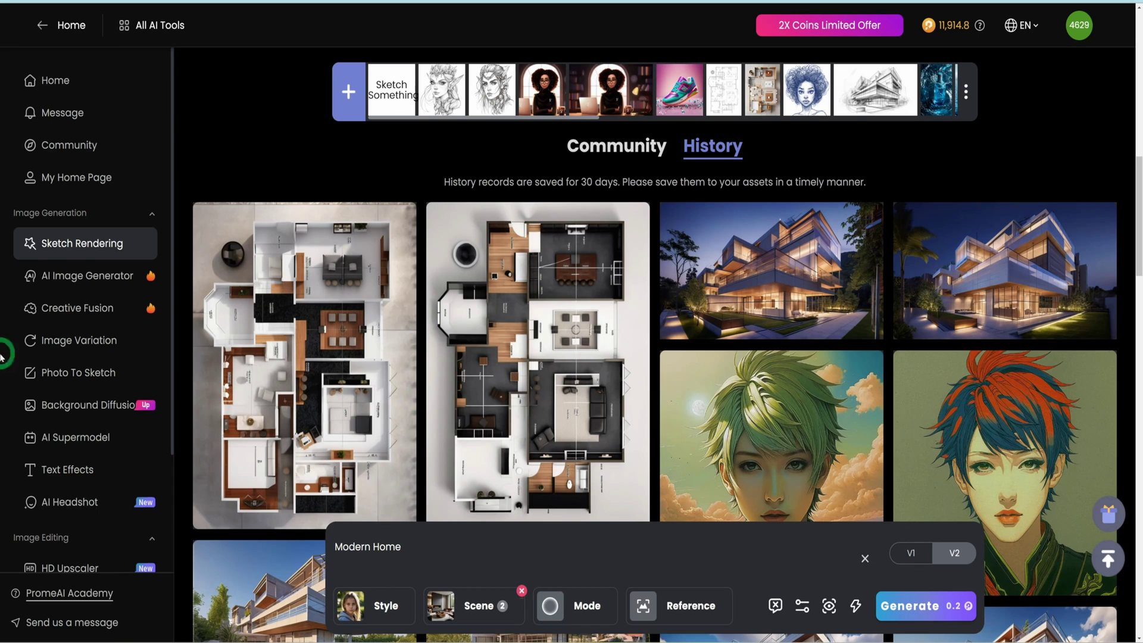
# Open the AI Image Generator and enter "bottle of perfume" as the prompt.
pyautogui.click(64, 286)
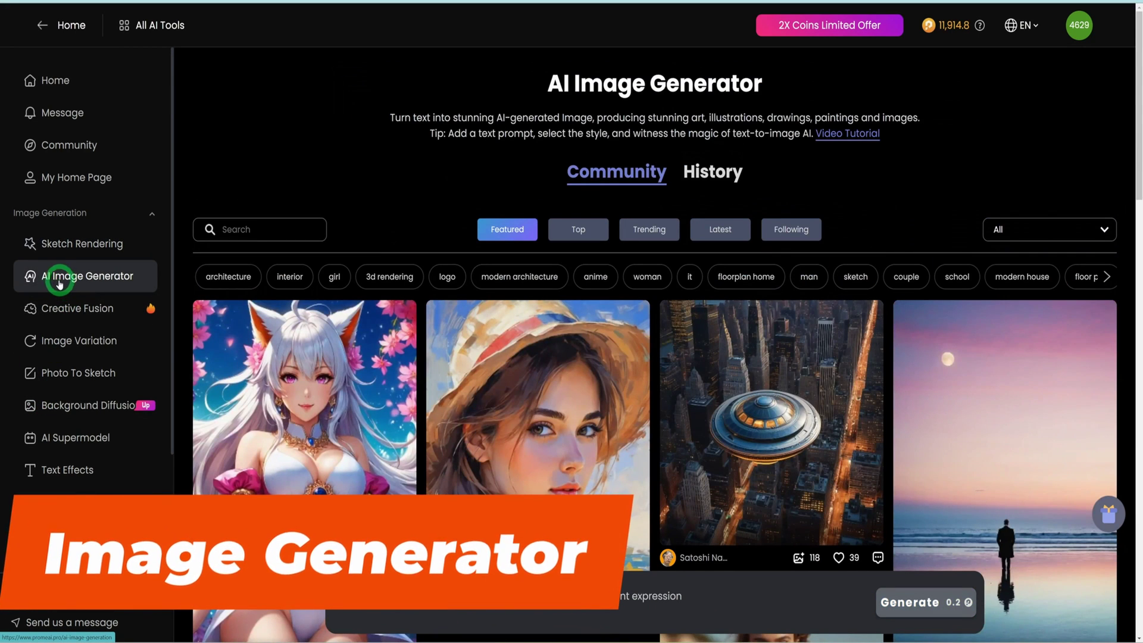
pyautogui.click(424, 566)
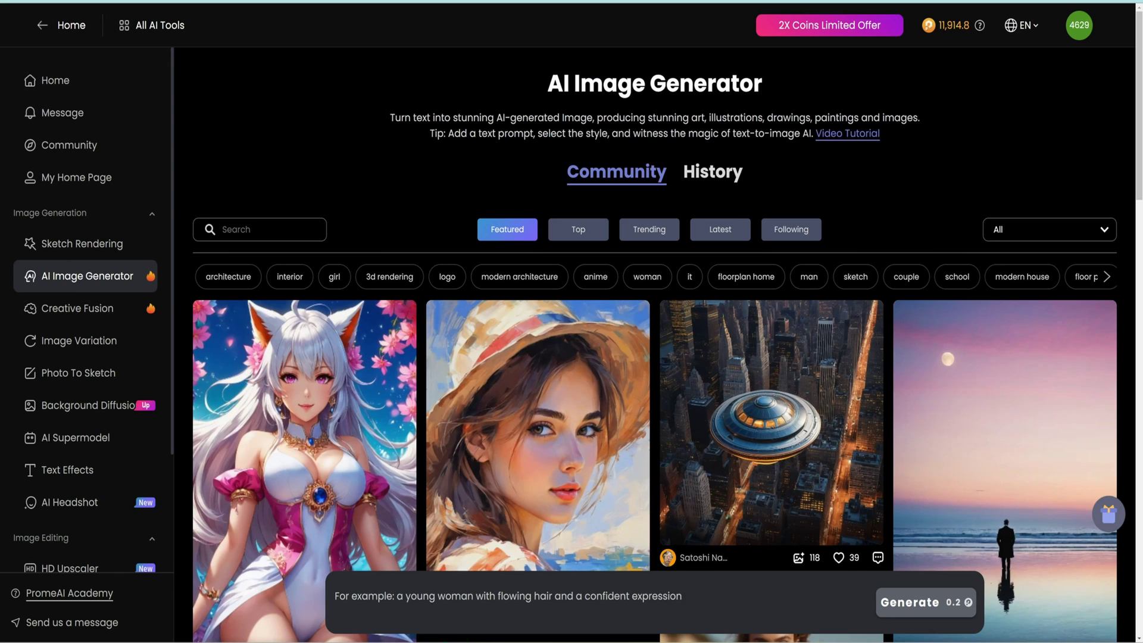
pyautogui.click(416, 595)
pyautogui.write('bottle of perfume')
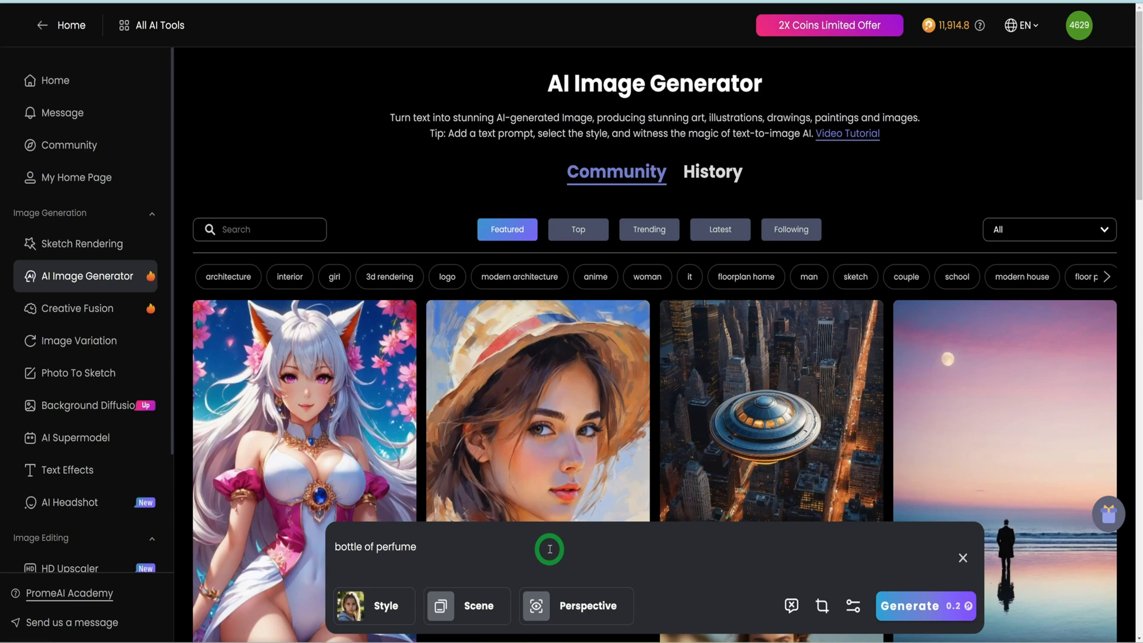
# Set the image style to Commercial from the General photography styles.
pyautogui.click(346, 612)
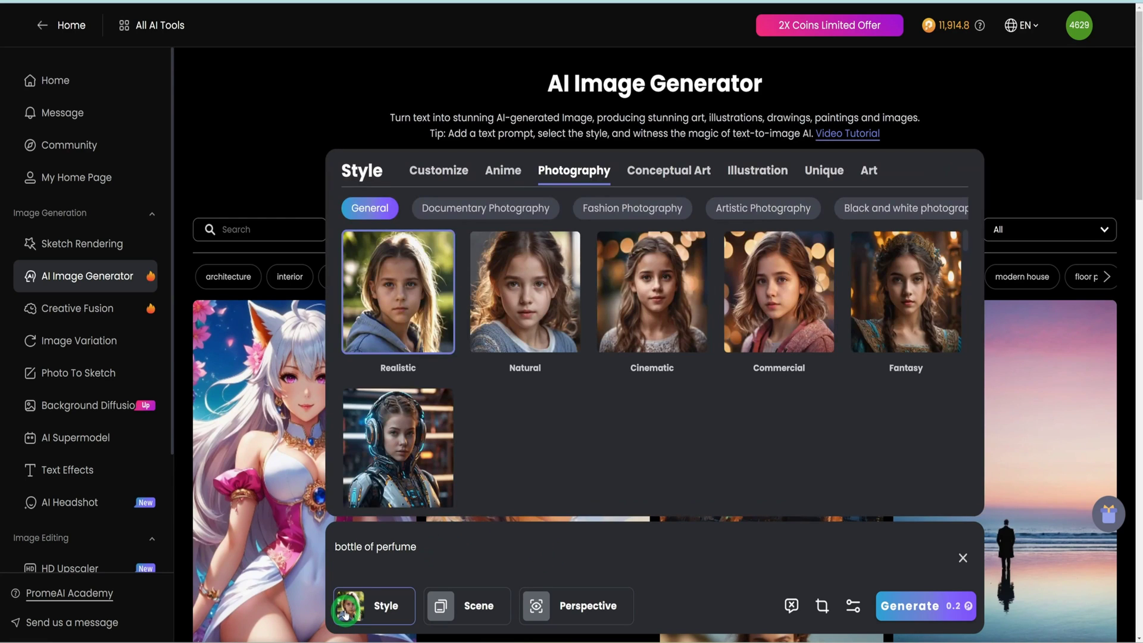
pyautogui.click(765, 277)
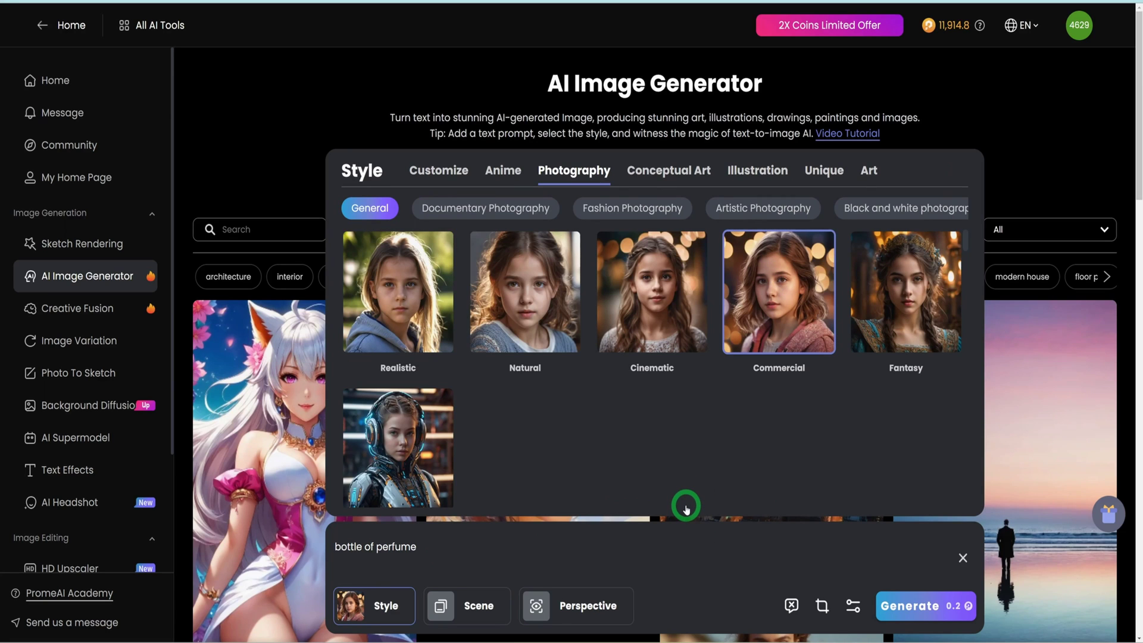
# Set the scene to Packaging Design with Cosmetic Bottle as the packaging type.
pyautogui.click(448, 607)
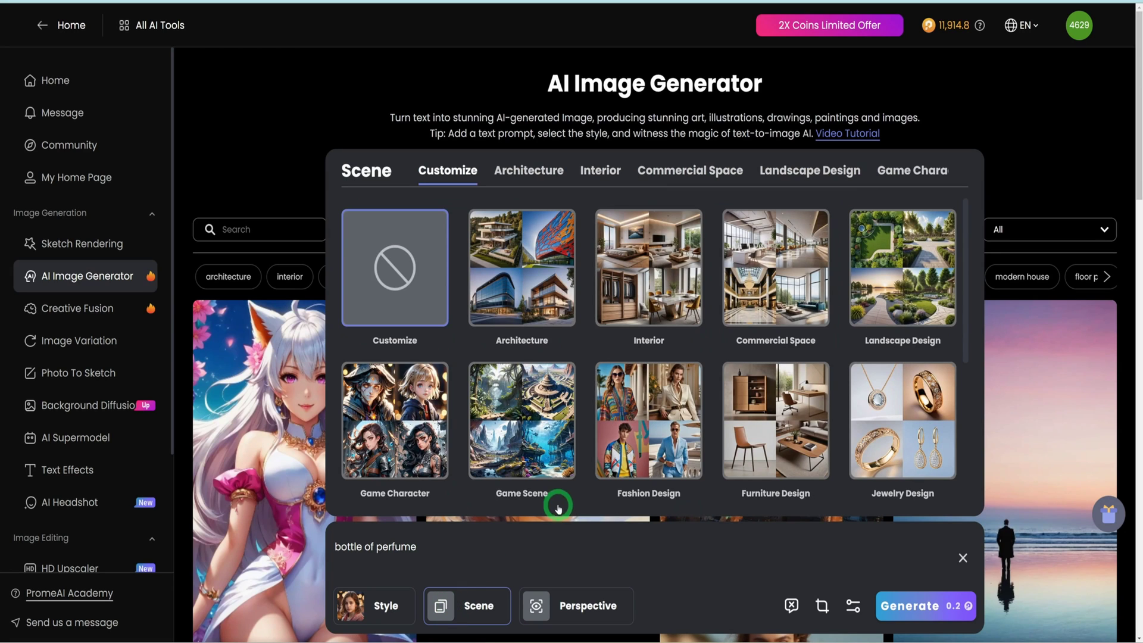
pyautogui.scroll(-3, 572, 497)
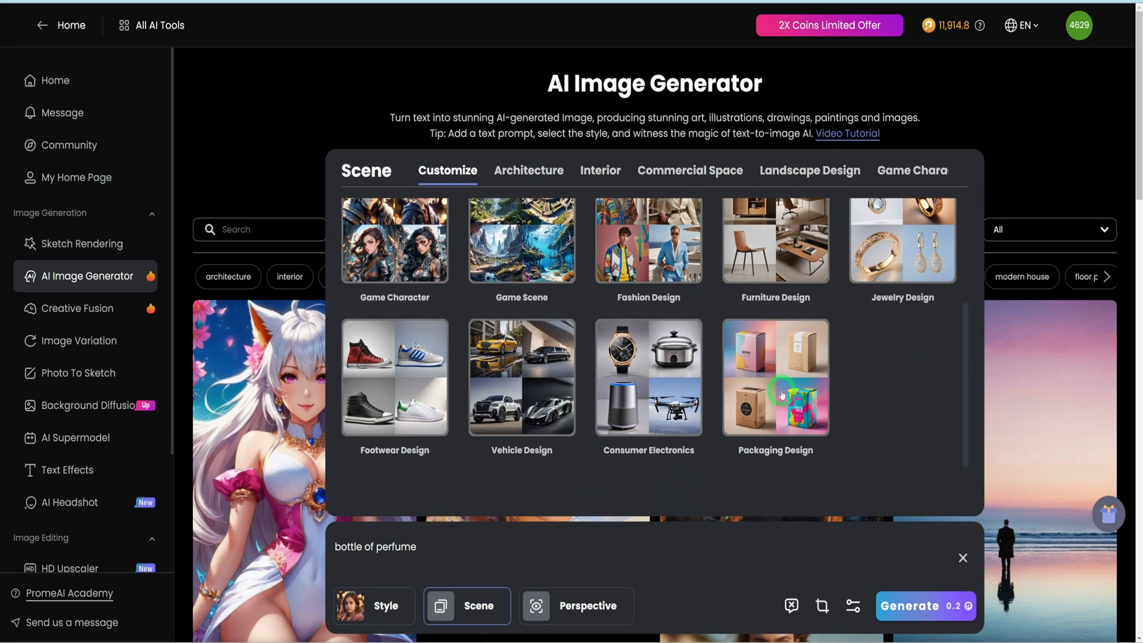
pyautogui.click(782, 394)
pyautogui.scroll(-5, 774, 467)
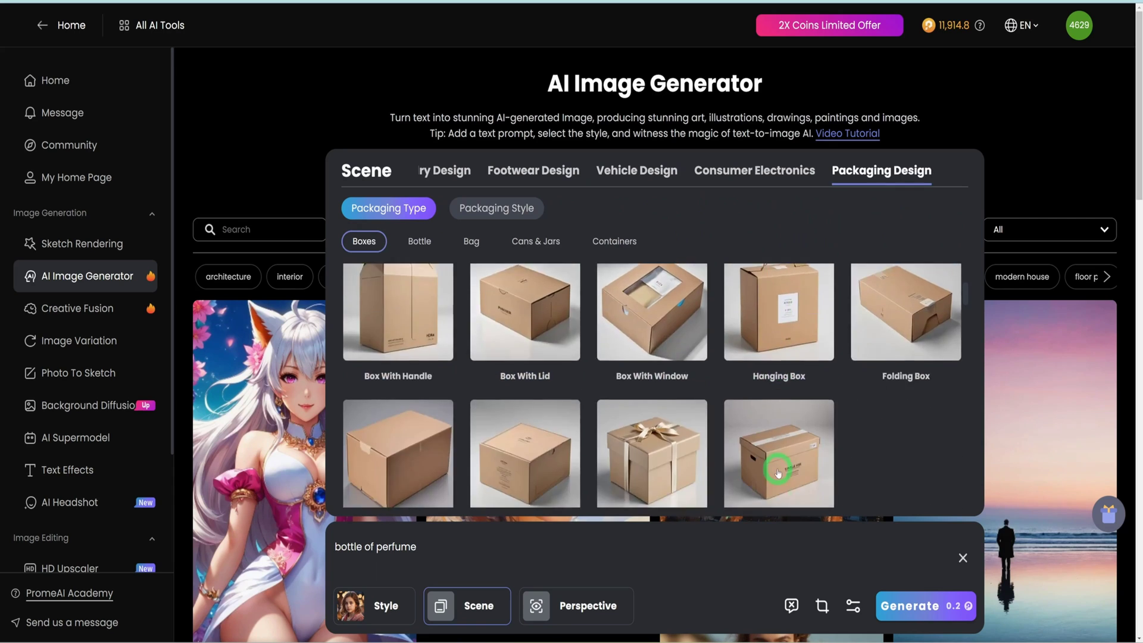
pyautogui.scroll(-2, 777, 473)
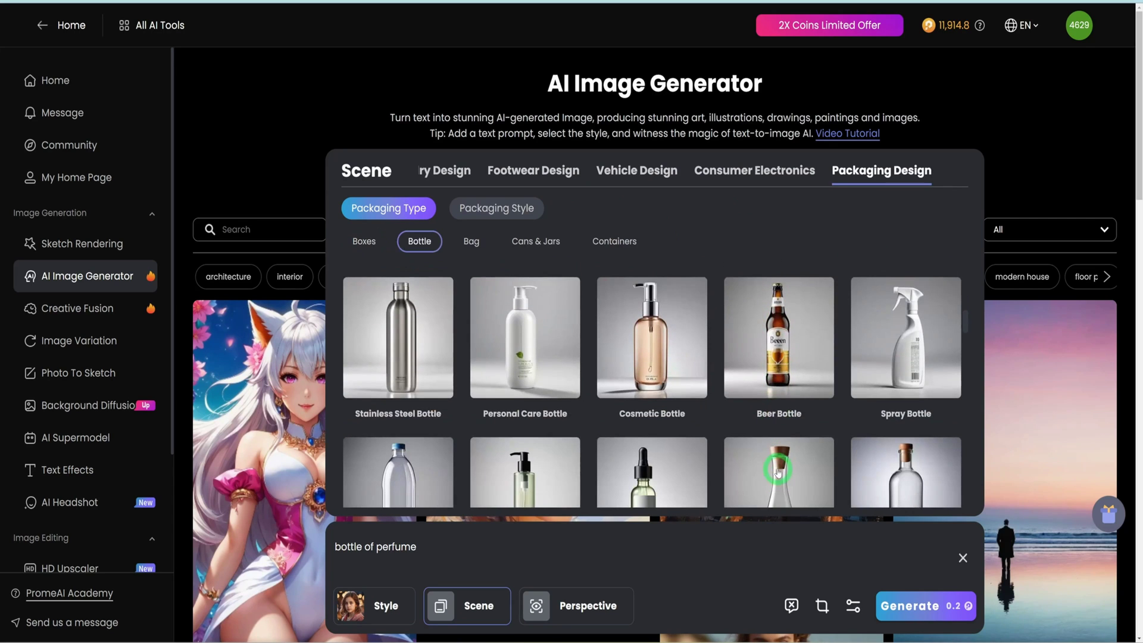
pyautogui.click(668, 365)
pyautogui.scroll(-3, 667, 381)
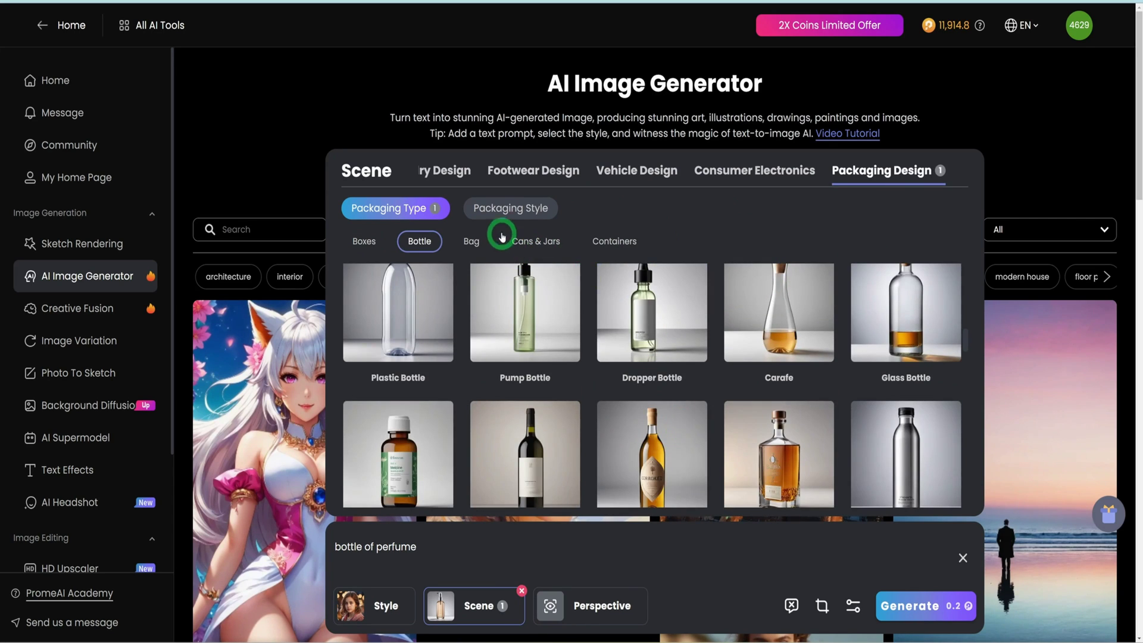
# Add the Eclectic Mix packaging style to the scene.
pyautogui.click(509, 209)
pyautogui.scroll(-3, 818, 472)
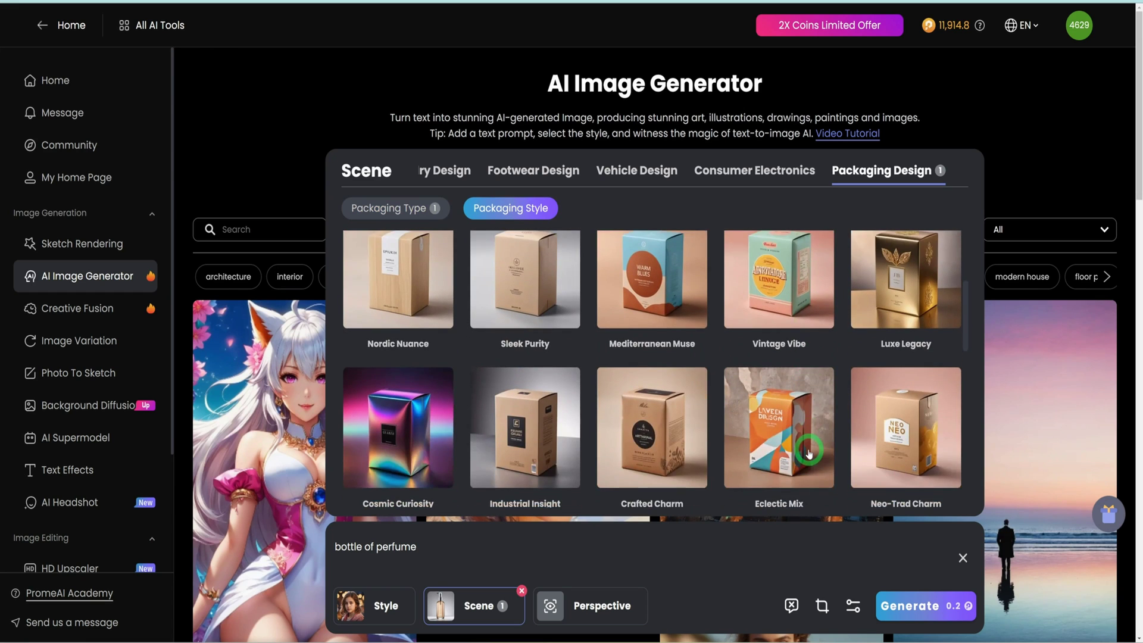
pyautogui.click(809, 454)
pyautogui.scroll(-2, 797, 357)
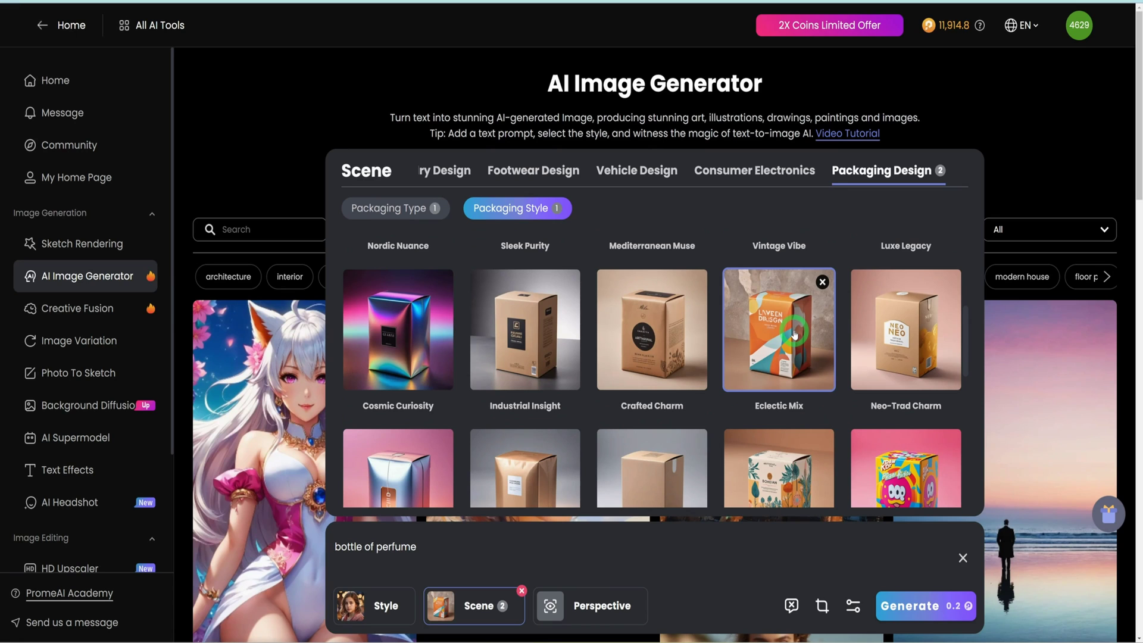
# Choose the Medium Close Up Shot perspective, set Artistry to 10, and generate the perfume bottle images.
pyautogui.click(594, 612)
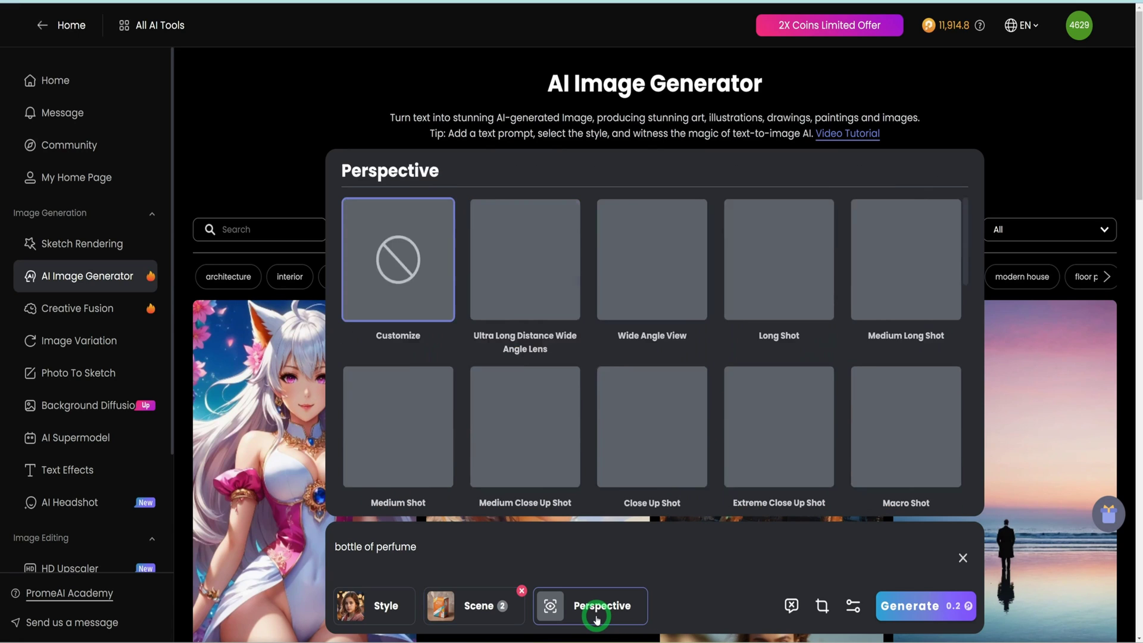
pyautogui.scroll(-1, 646, 497)
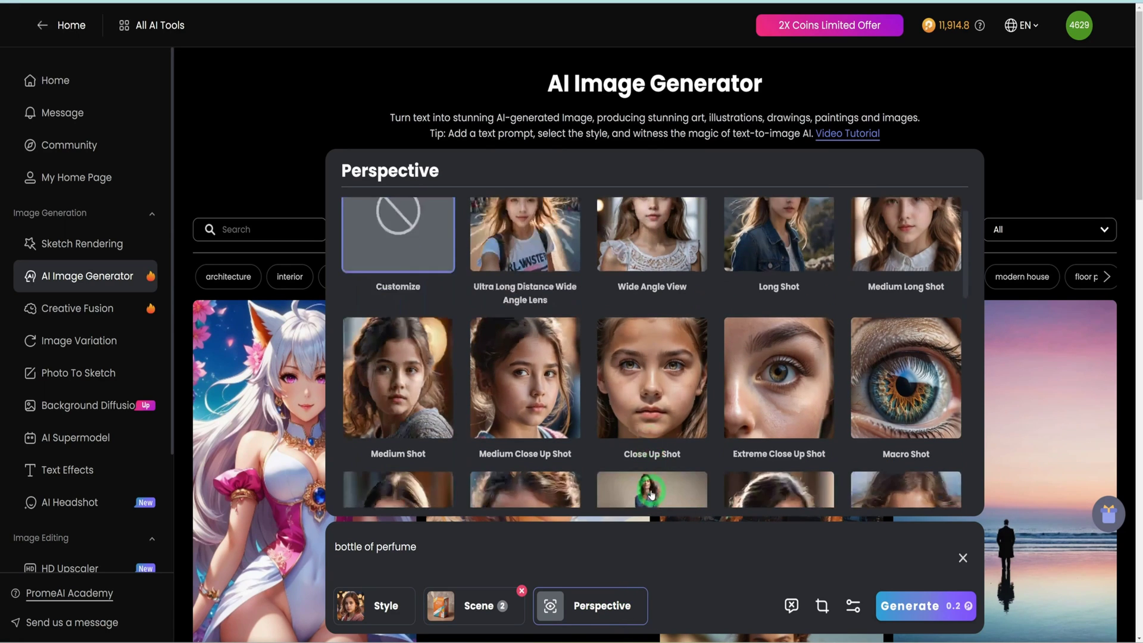
pyautogui.click(510, 410)
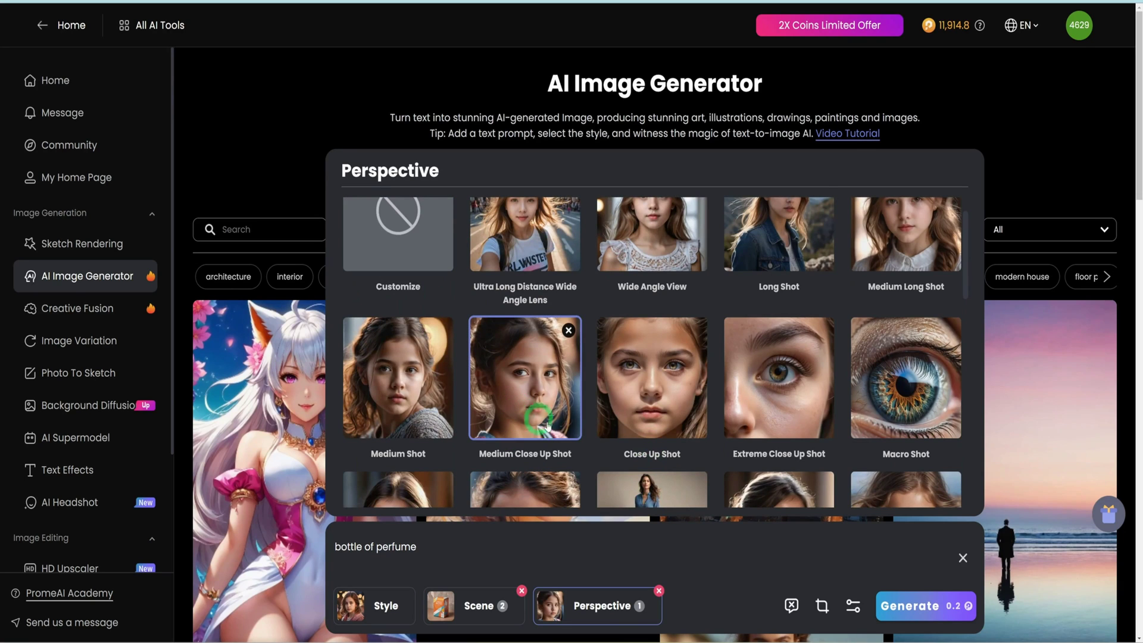
pyautogui.click(853, 607)
pyautogui.moveTo(795, 566); pyautogui.dragTo(810, 566)
pyautogui.click(946, 612)
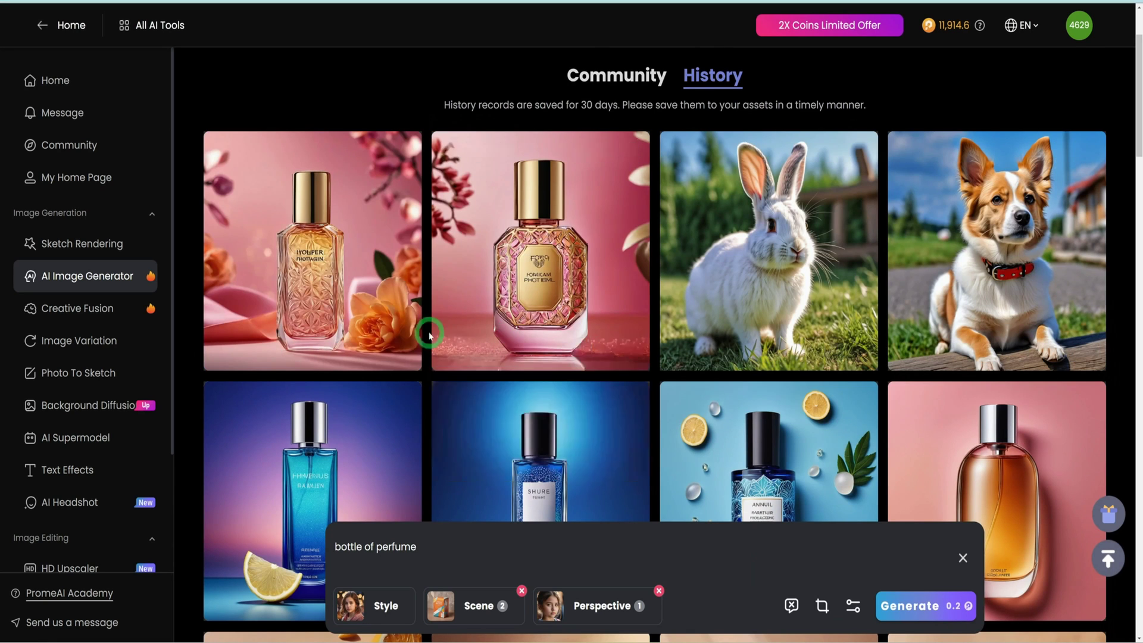
# Preview both newly generated pink perfume bottle images at larger size, then close the preview.
pyautogui.click(519, 275)
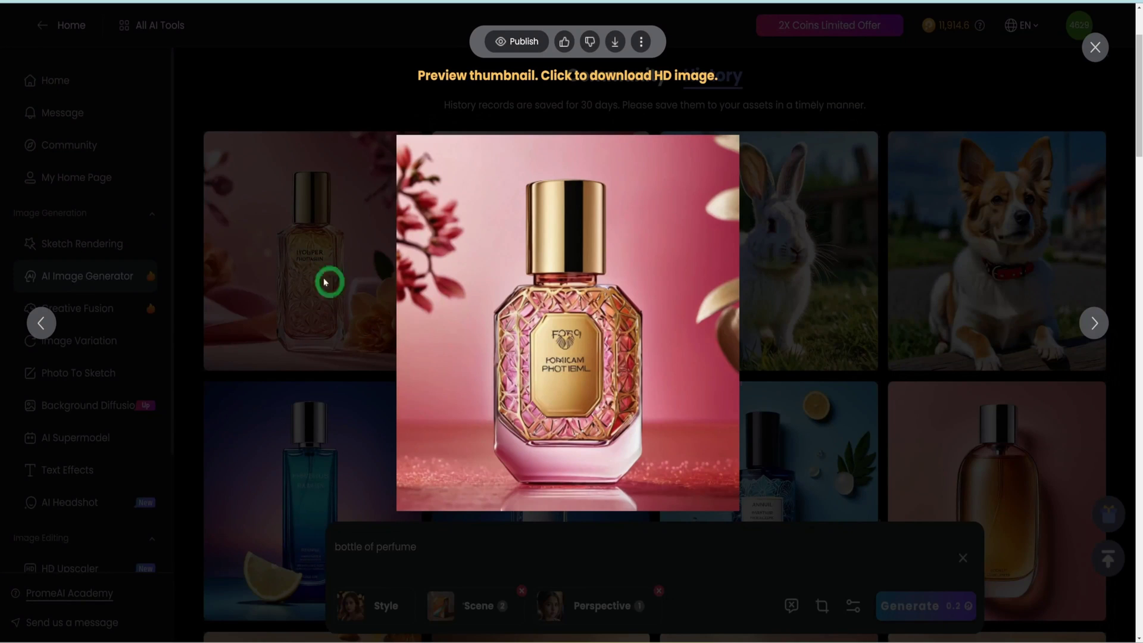
pyautogui.click(41, 323)
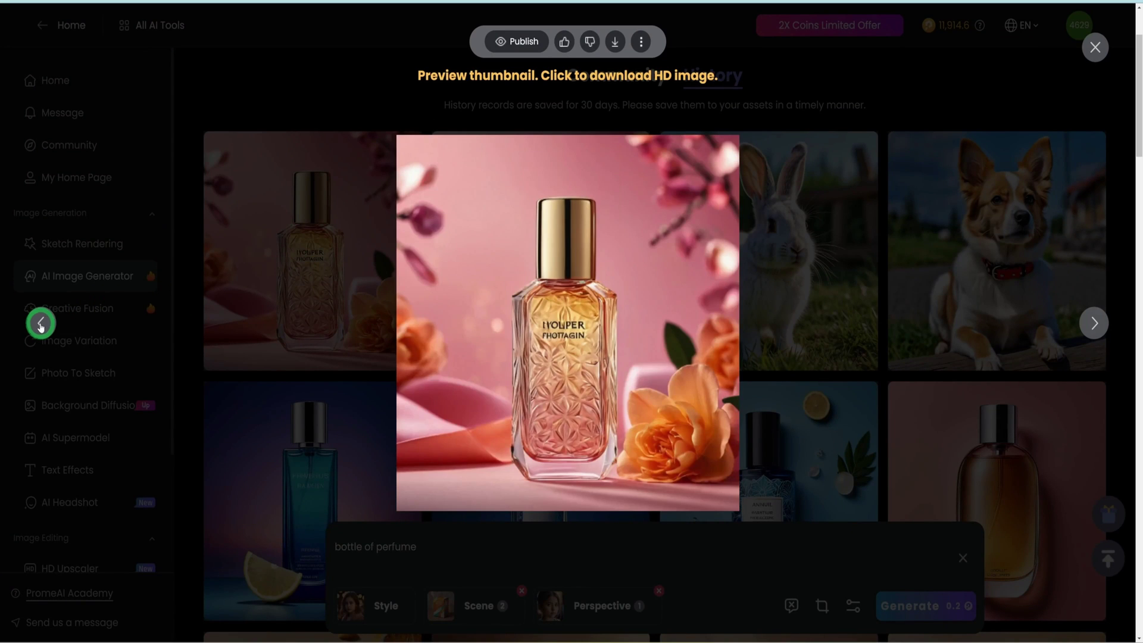
pyautogui.click(268, 268)
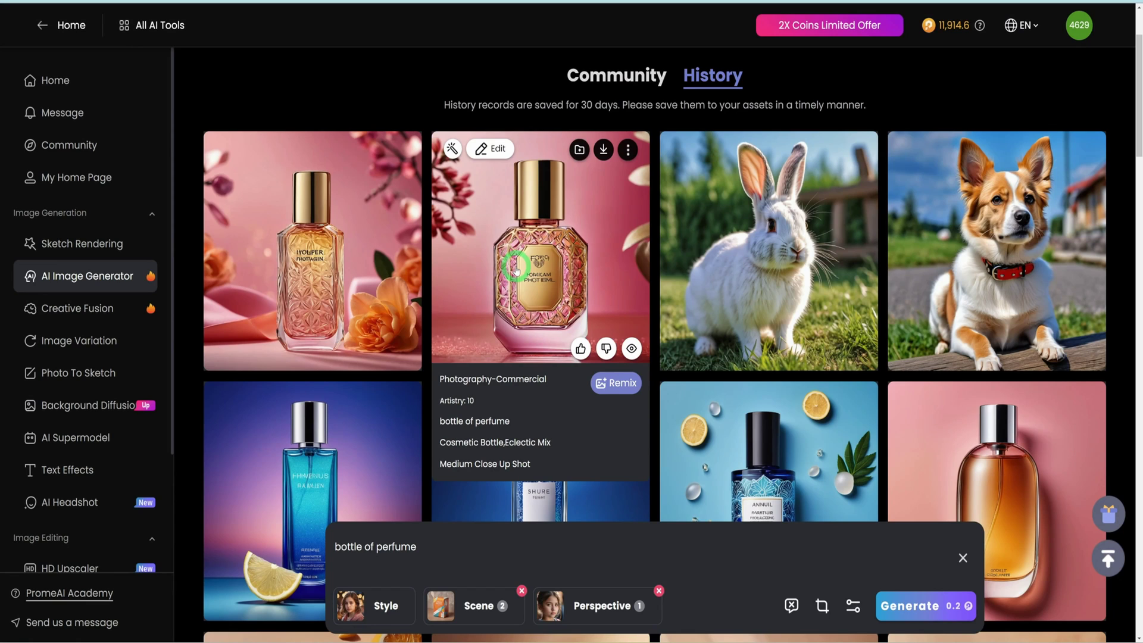
# Open the octagonal pink bottle image in Outpainting and select the 3:4 scale.
pyautogui.click(487, 149)
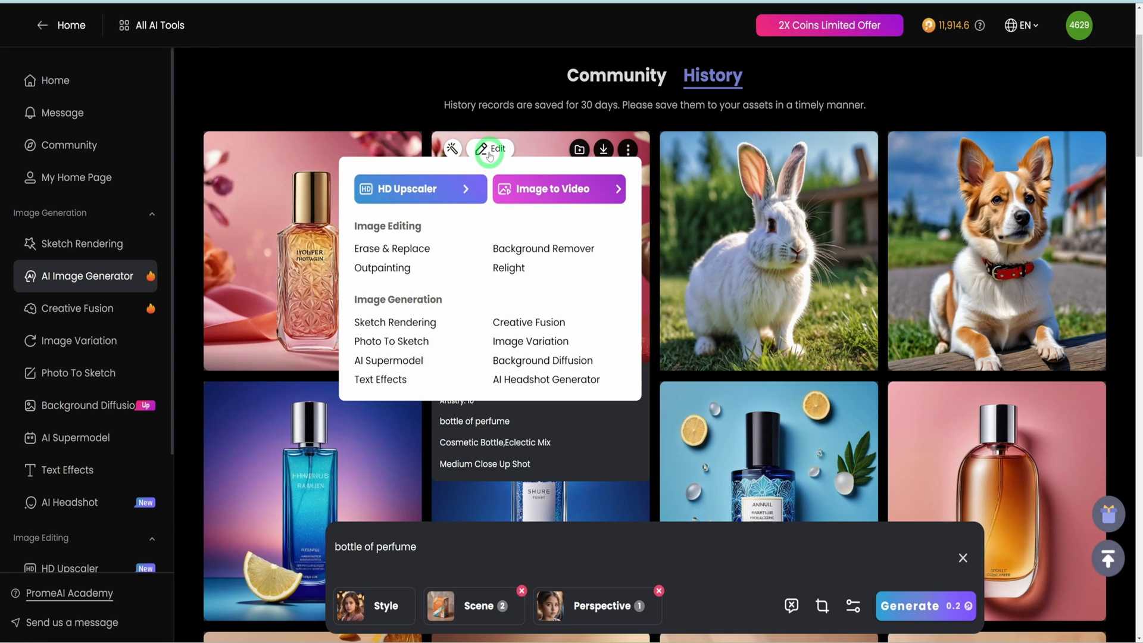
pyautogui.click(403, 271)
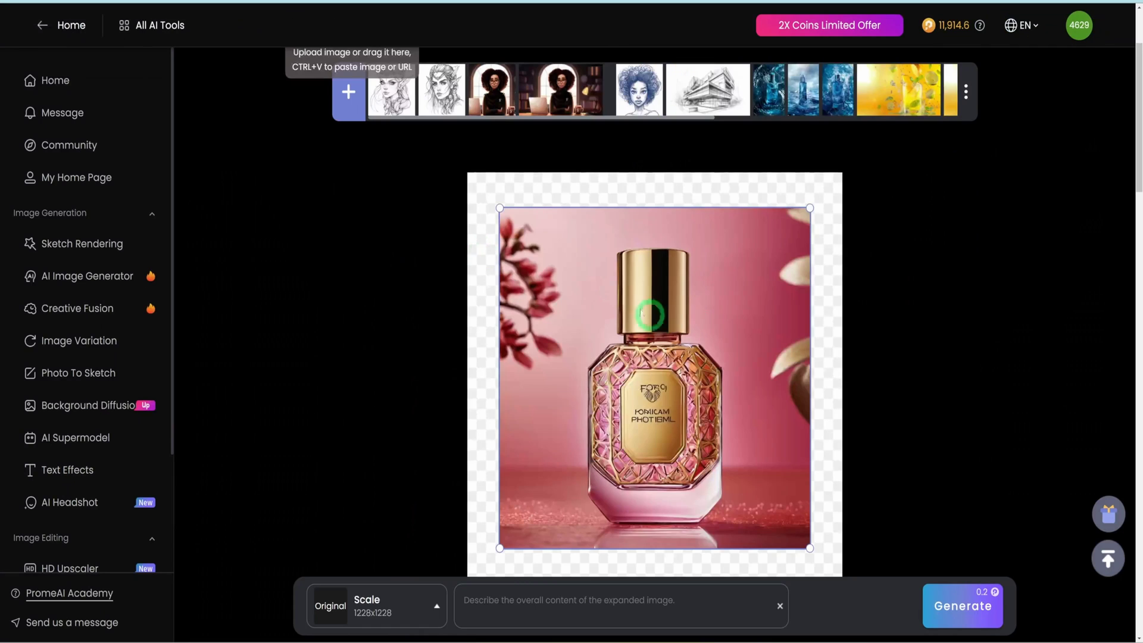
pyautogui.click(369, 594)
pyautogui.click(565, 415)
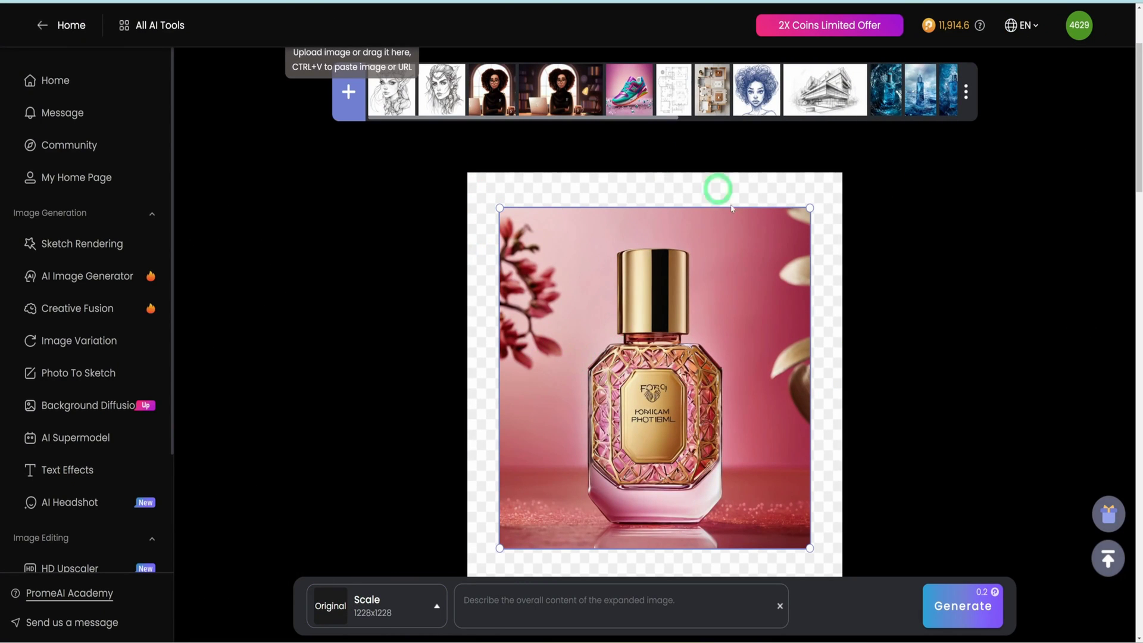
pyautogui.click(371, 611)
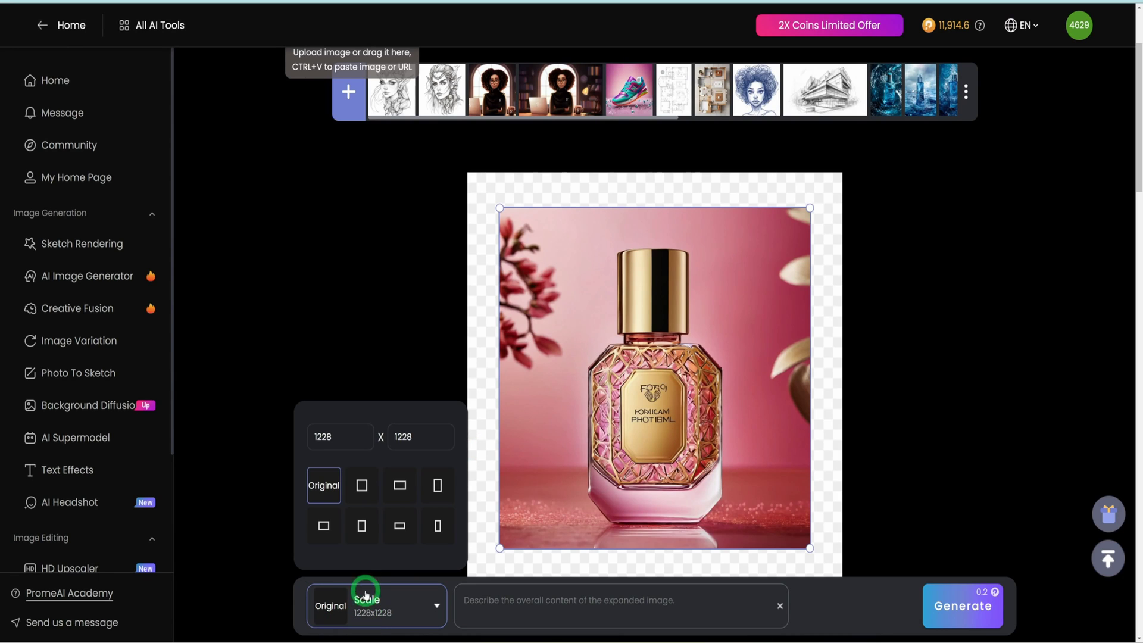
pyautogui.click(361, 487)
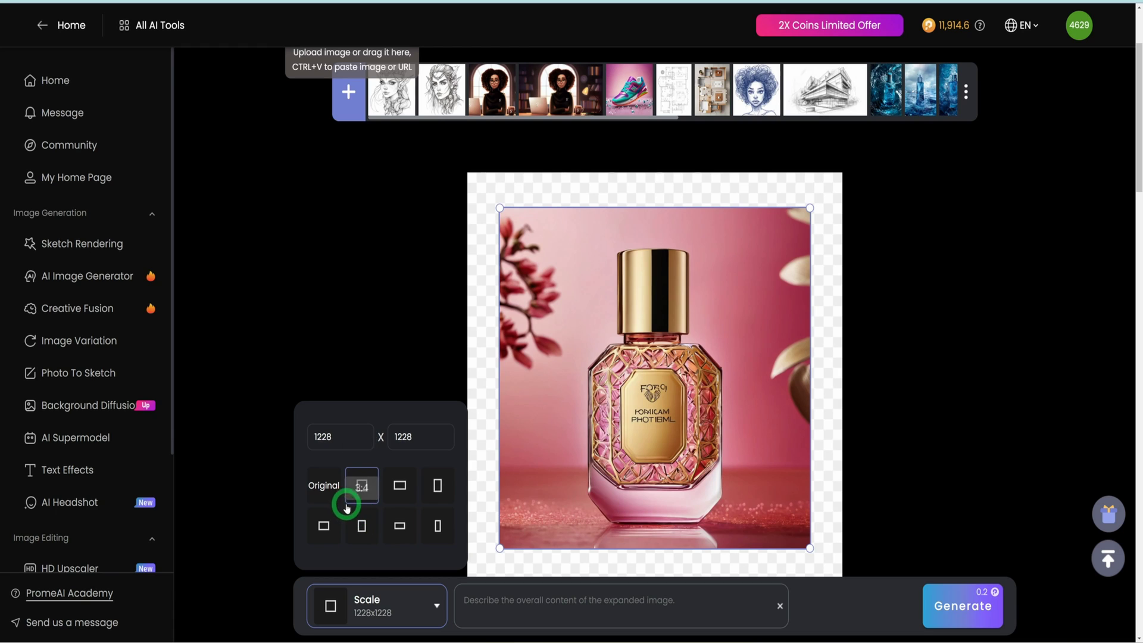
# Enter "bottle of perfume" as the description of the expanded image and generate the outpainted versions.
pyautogui.moveTo(417, 611)
pyautogui.click(532, 600)
pyautogui.write('bottle of perfum')
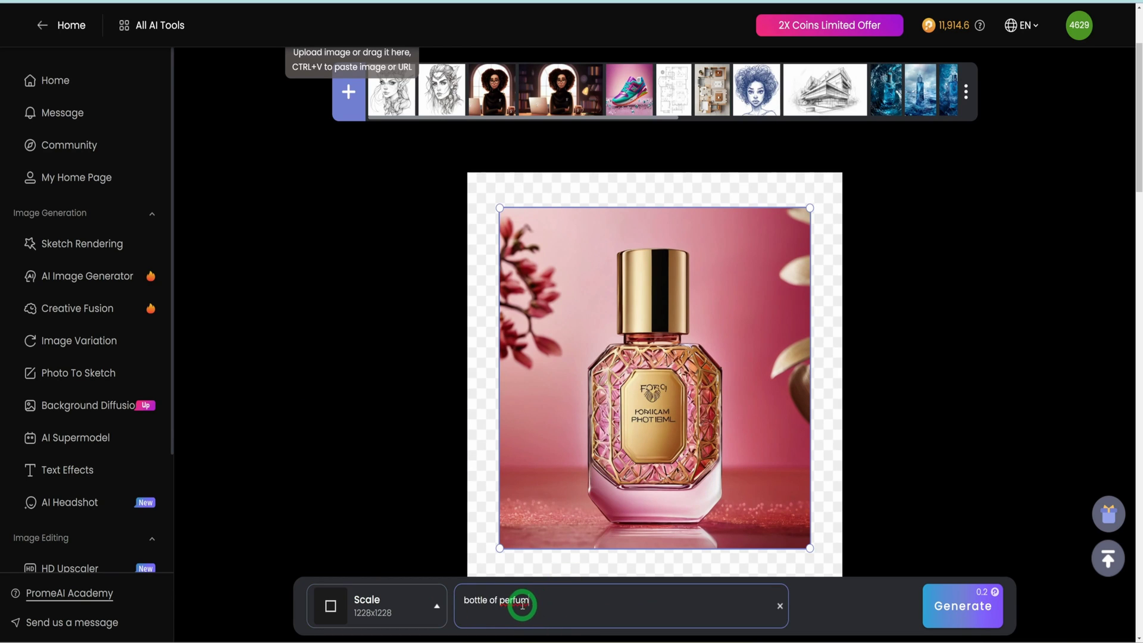
pyautogui.write('e')
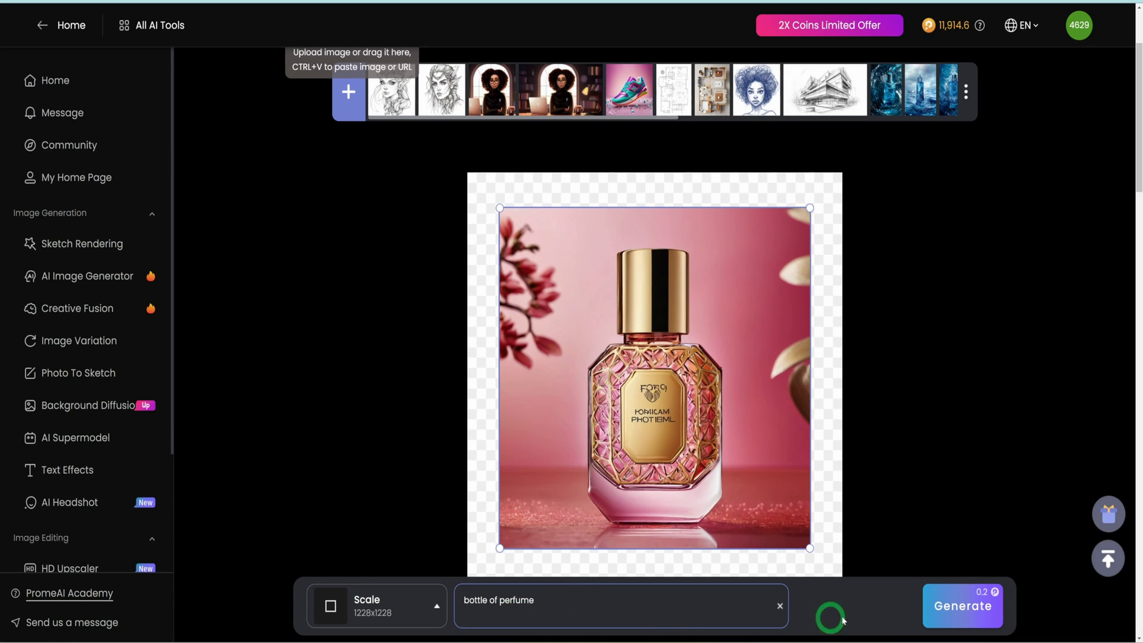
pyautogui.click(965, 618)
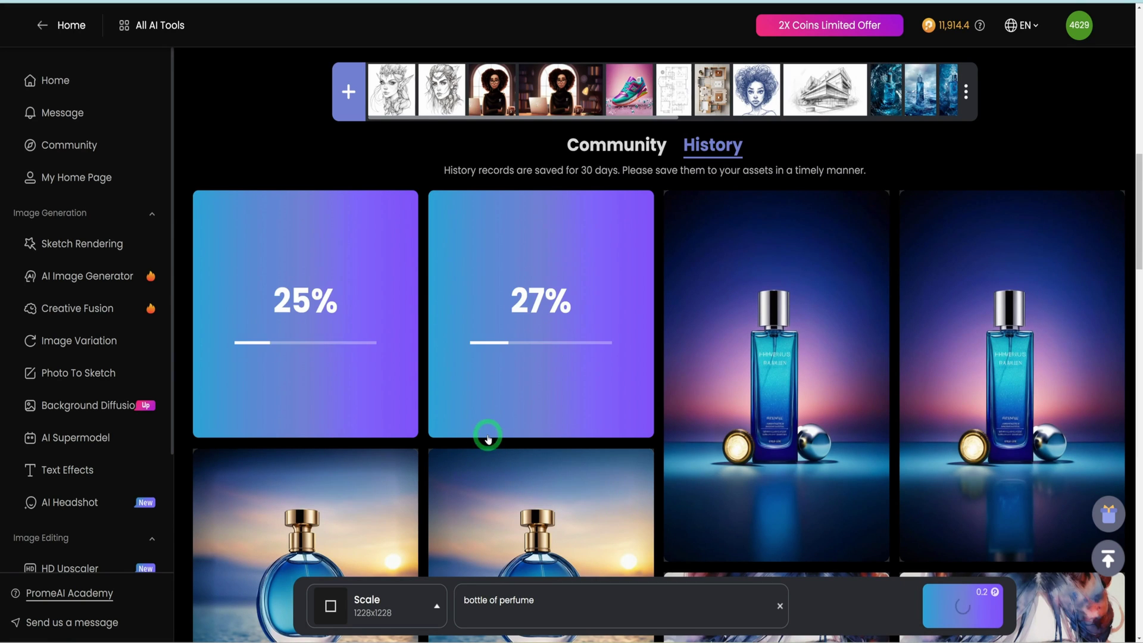
pyautogui.click(449, 299)
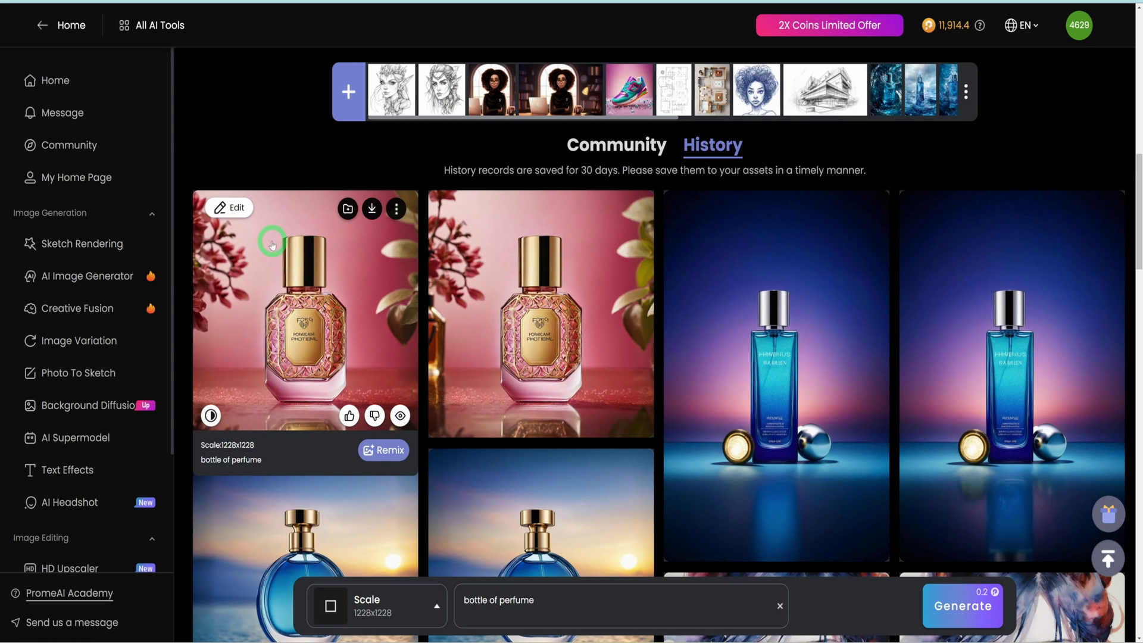
# Open the first outpainted image in Erase & Replace and generate versions with the bottle's gold label removed.
pyautogui.click(235, 208)
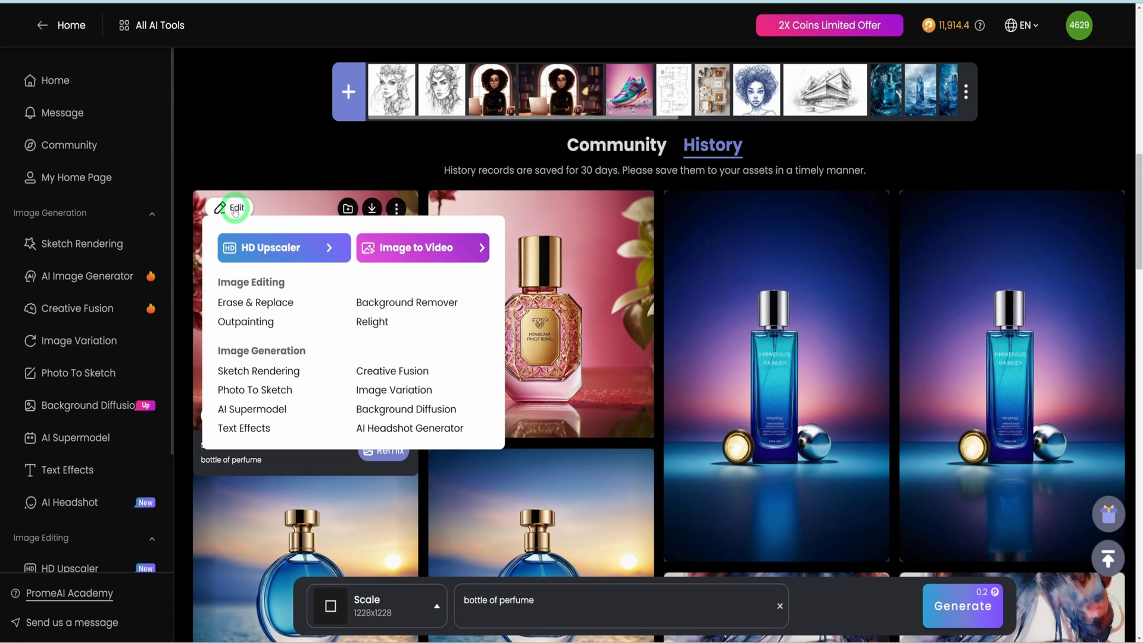
pyautogui.click(261, 305)
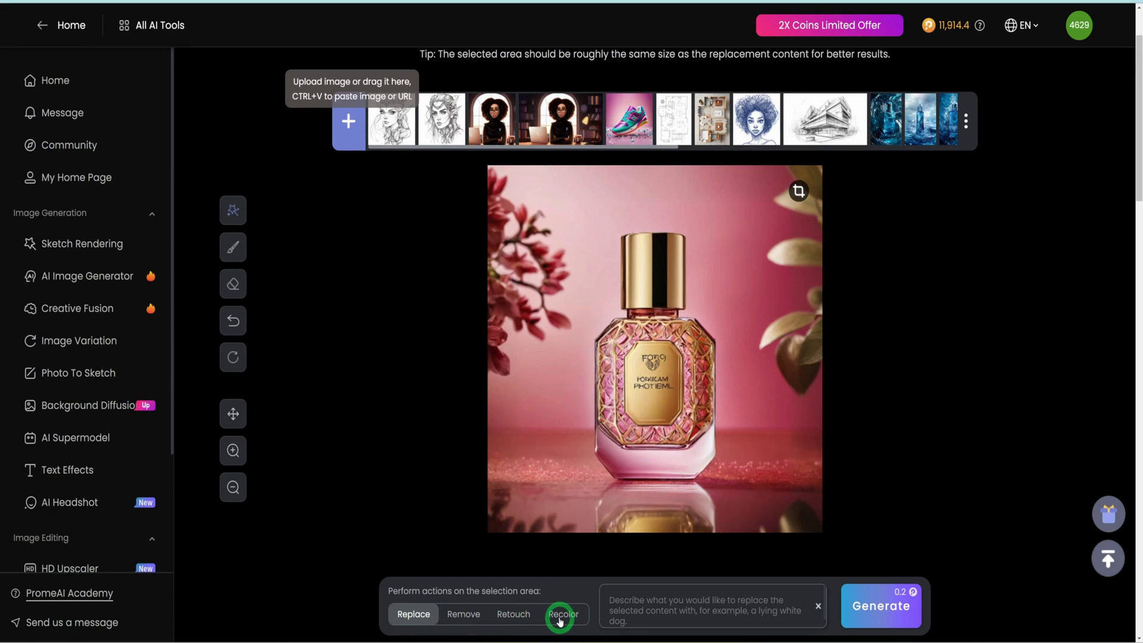
pyautogui.click(467, 618)
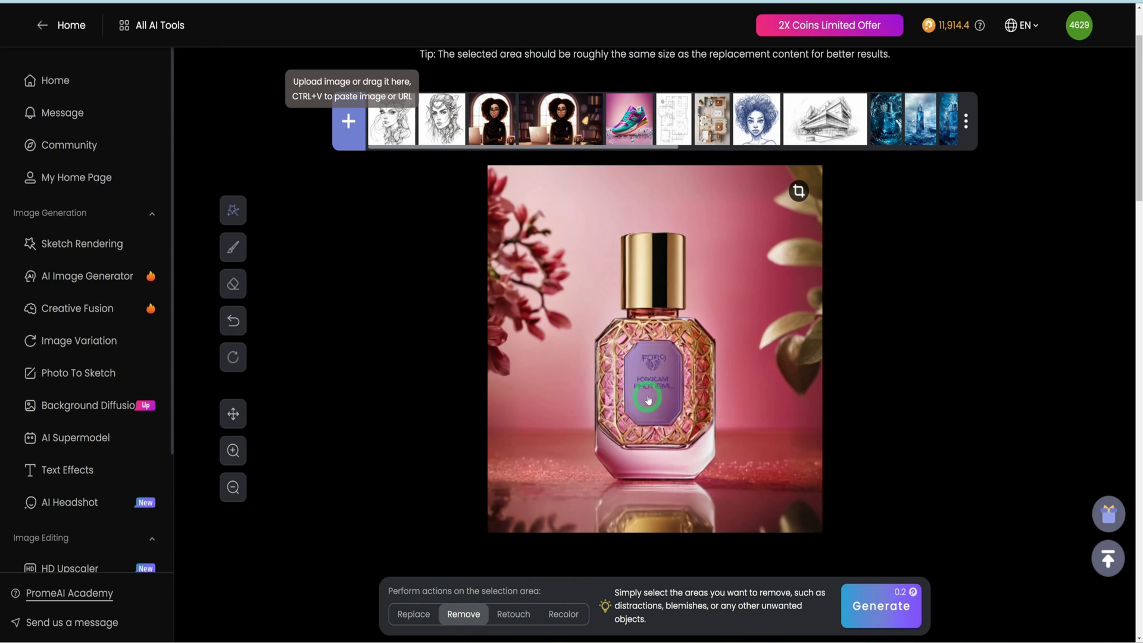
pyautogui.click(659, 372)
pyautogui.click(882, 620)
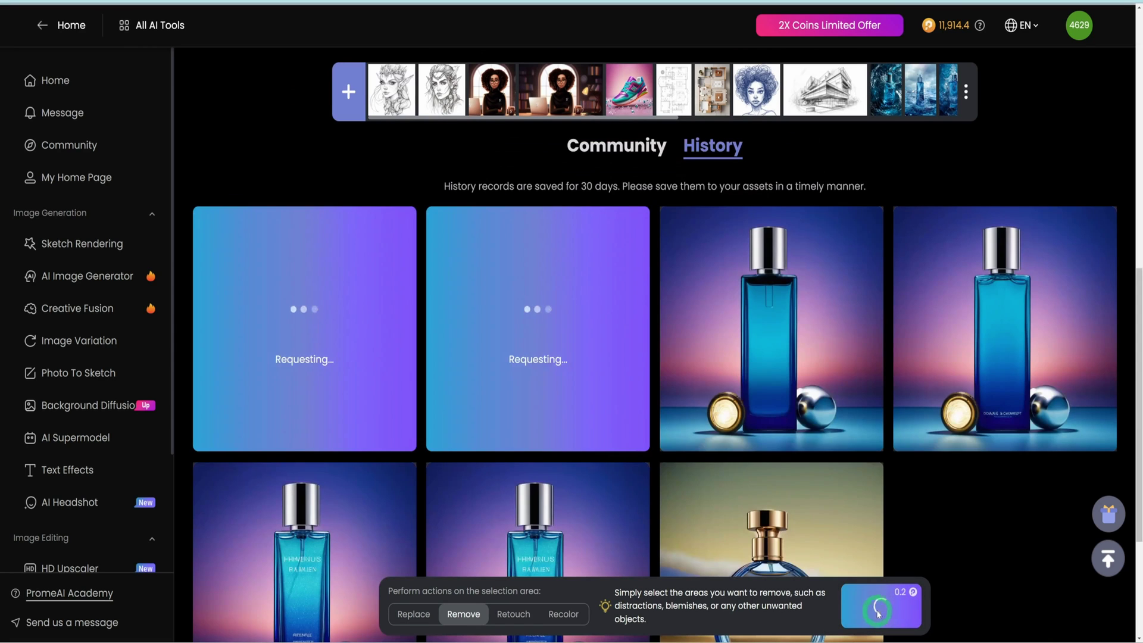
# Compare the second label-removal result with the original image side by side.
pyautogui.click(307, 261)
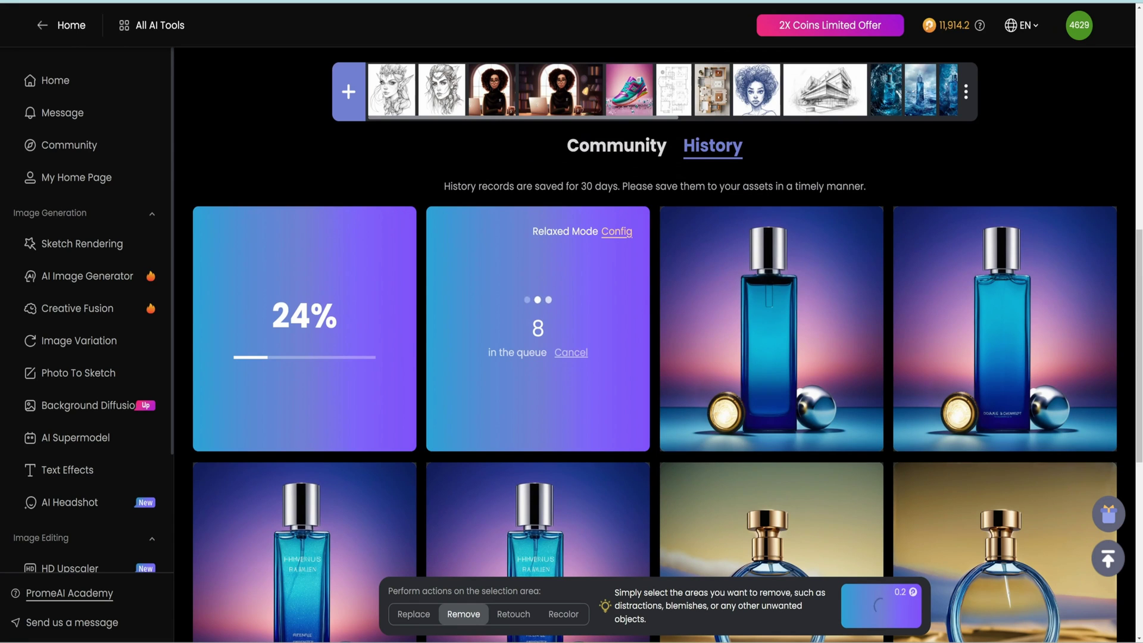
pyautogui.click(517, 352)
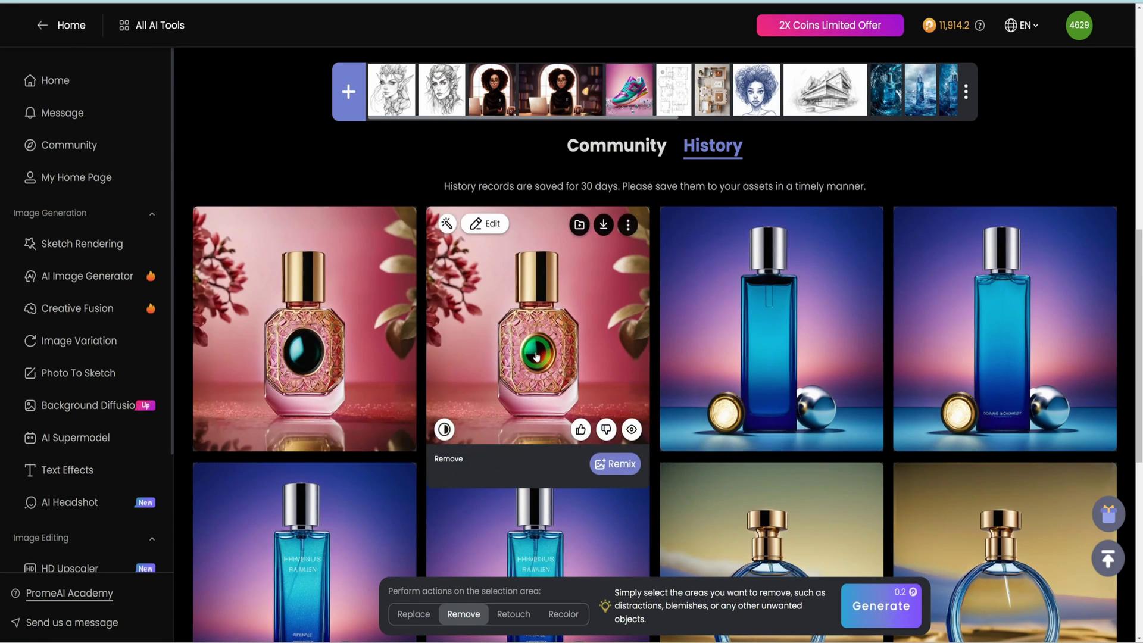
pyautogui.click(571, 365)
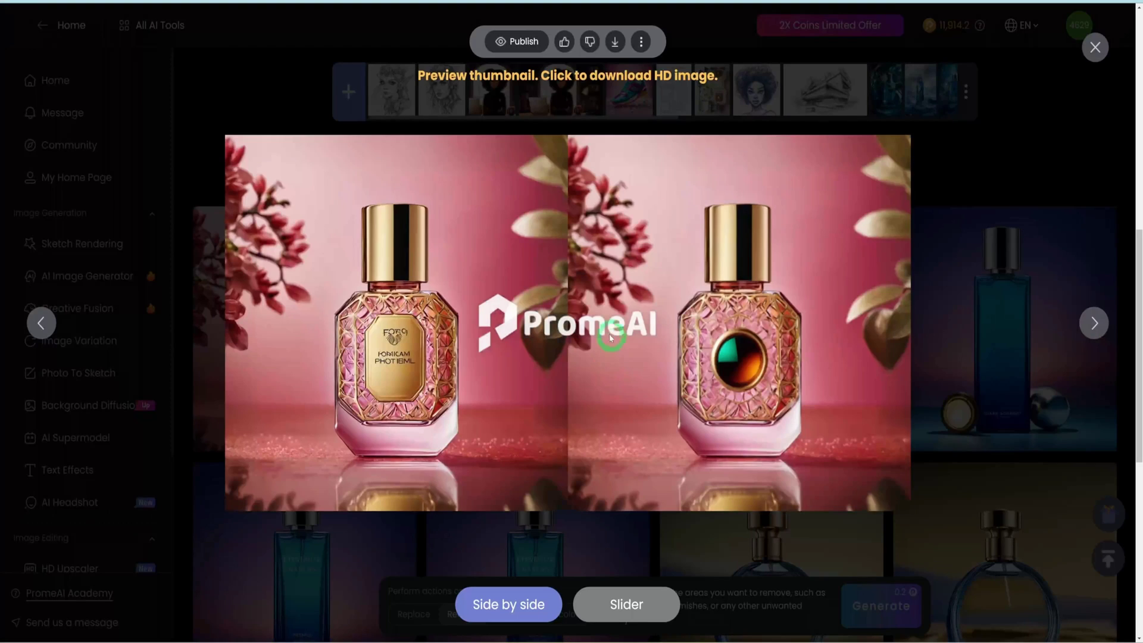
pyautogui.click(914, 258)
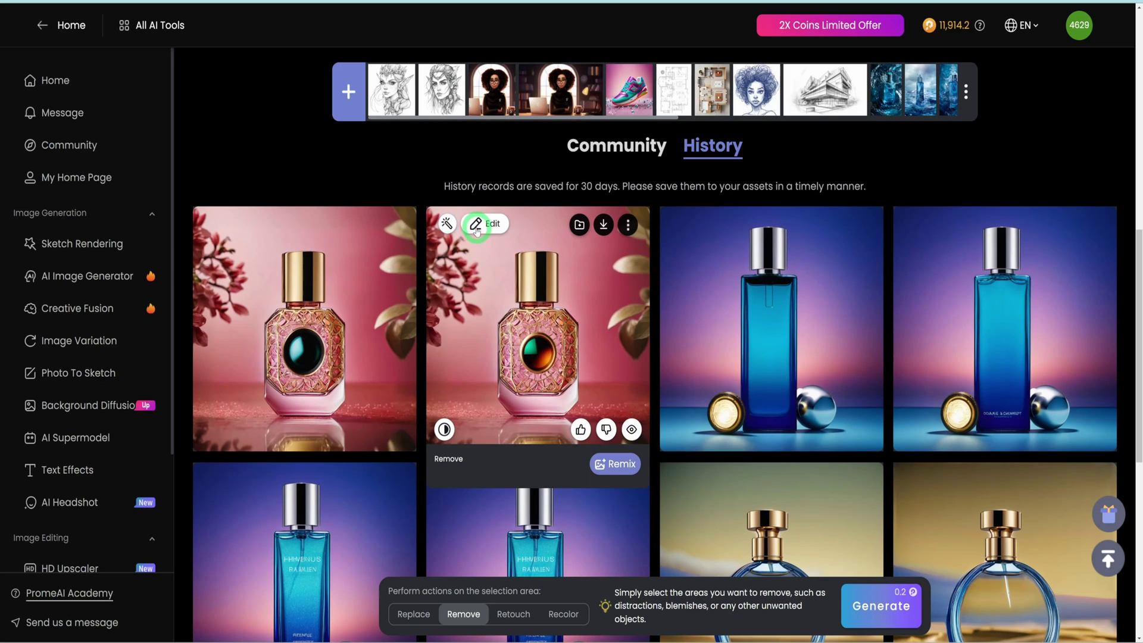
# Review the editing tools and download sizes offered for the second label-removal result.
pyautogui.click(477, 226)
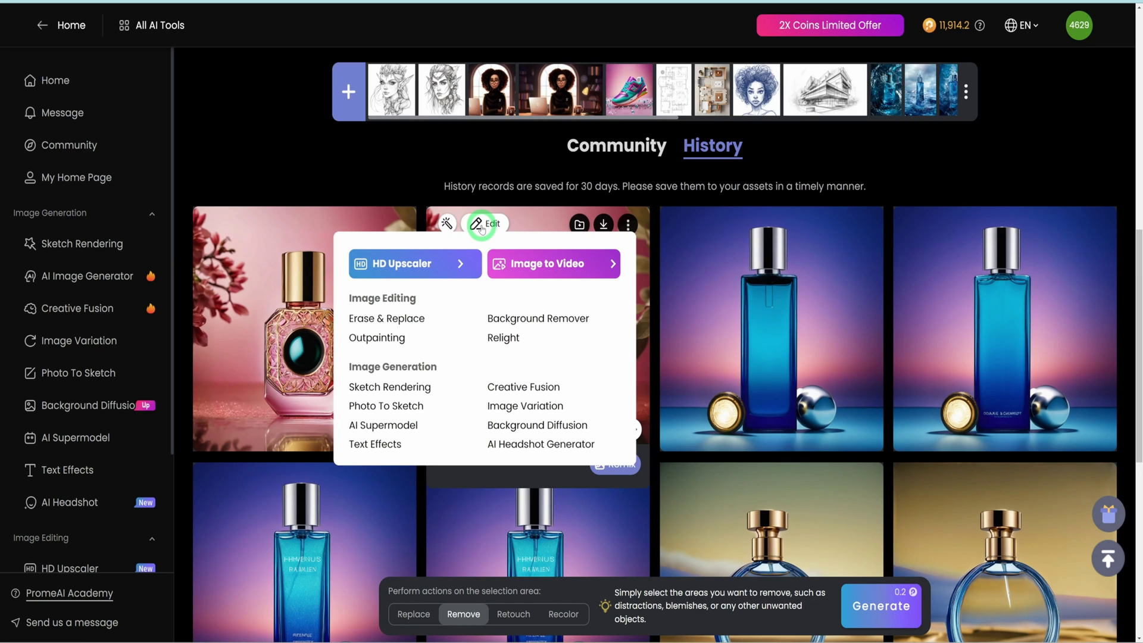
pyautogui.click(481, 227)
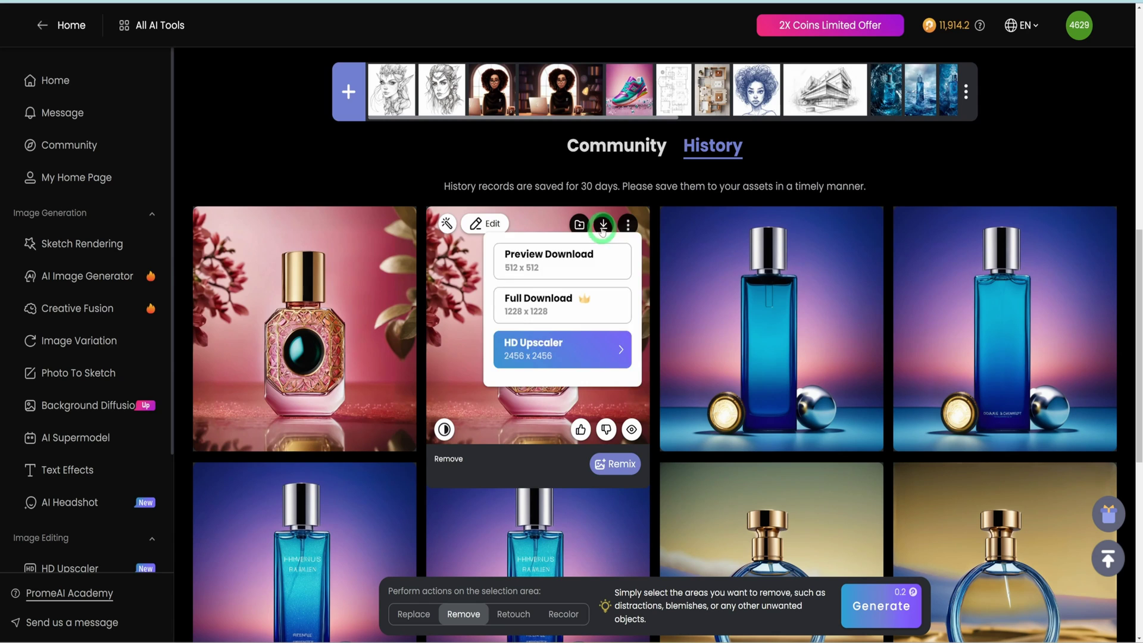
pyautogui.click(488, 224)
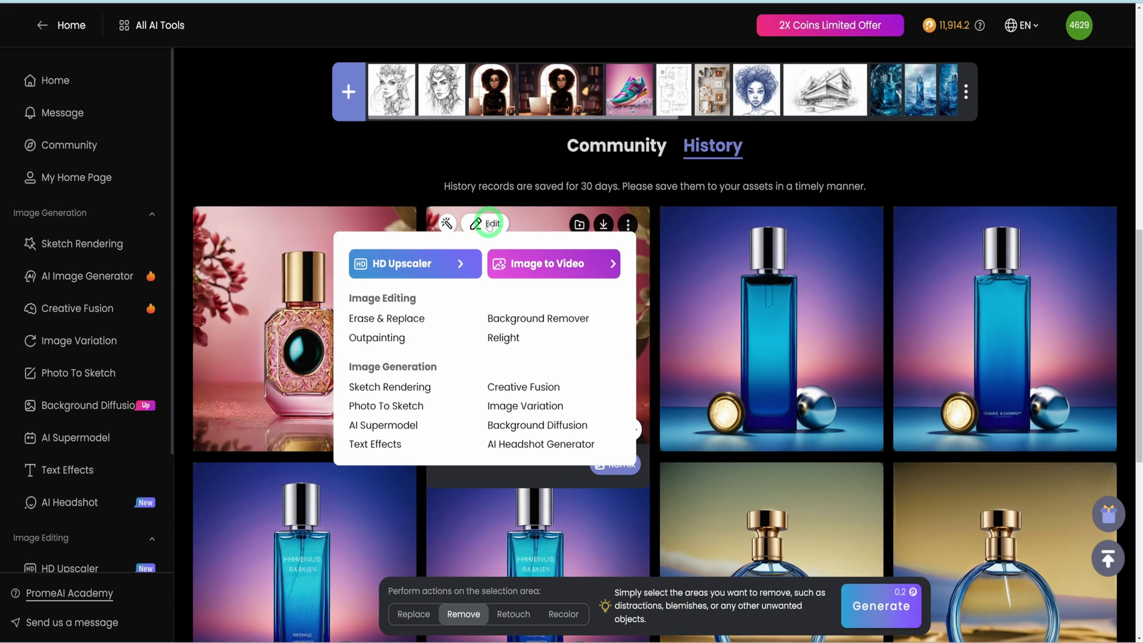
pyautogui.click(442, 269)
pyautogui.click(600, 227)
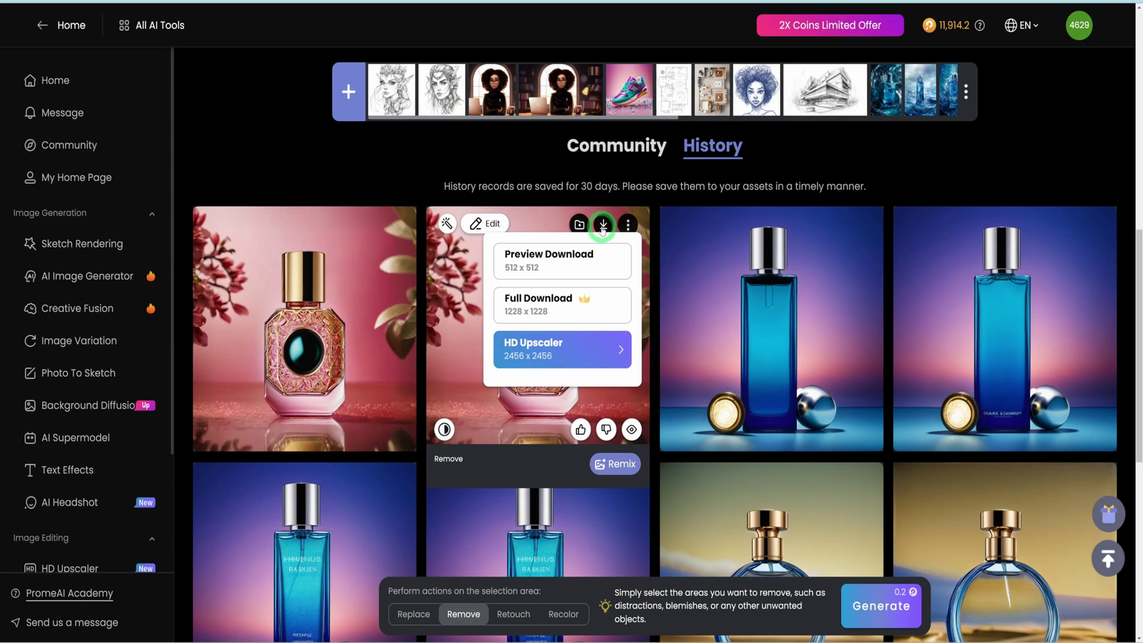
# Open the second label-removal result in HD Upscaler and generate an upscaled version with Creative Options at High.
pyautogui.click(548, 355)
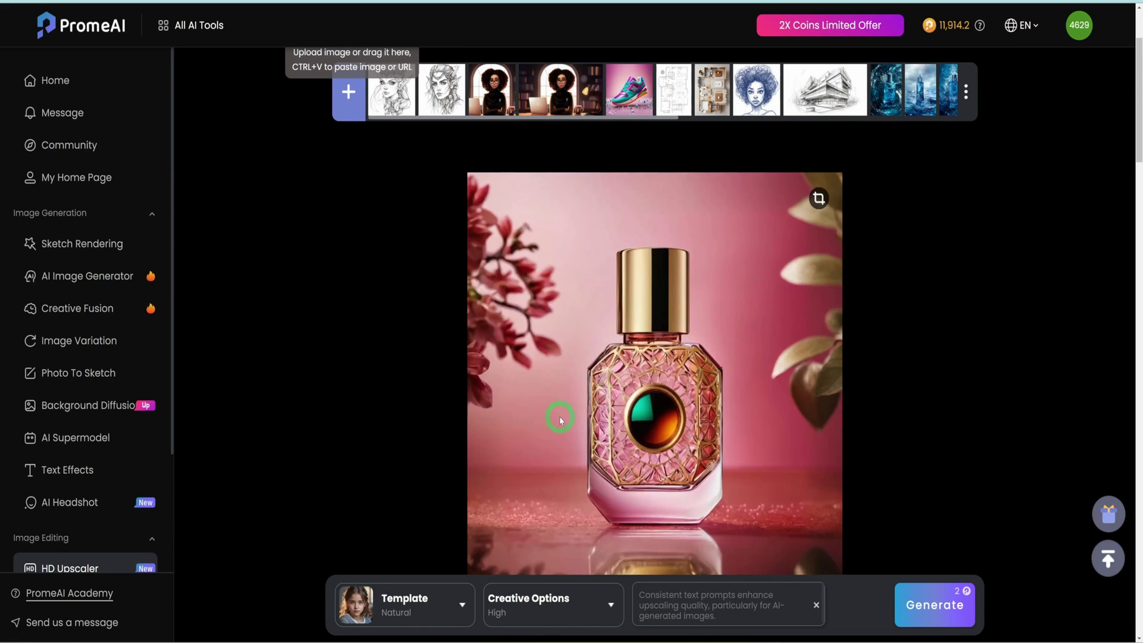
pyautogui.click(565, 613)
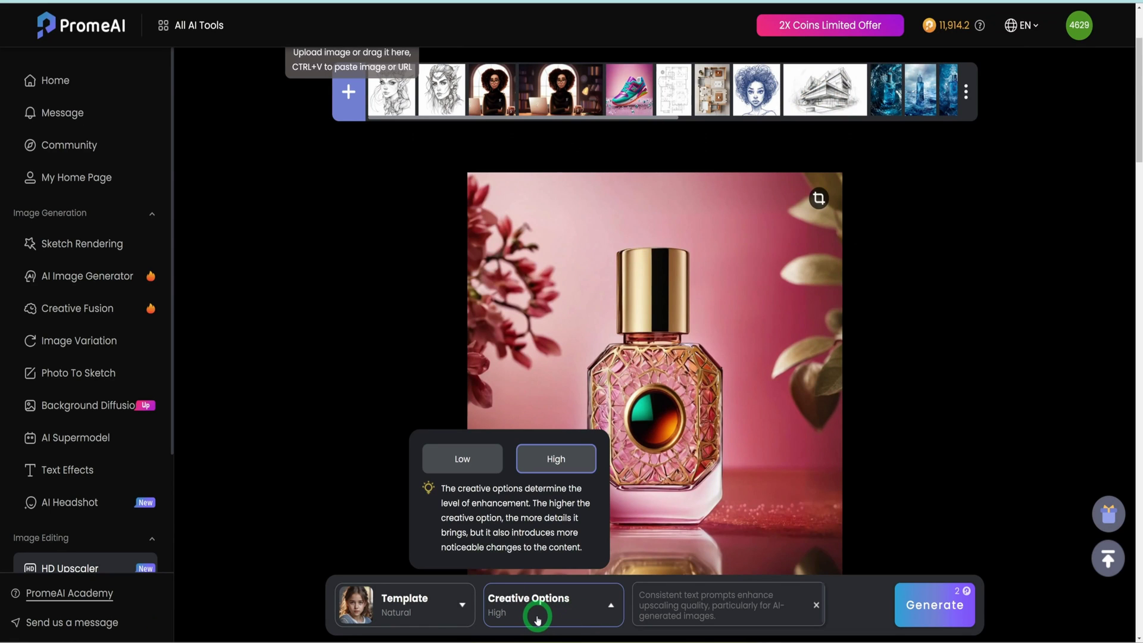
pyautogui.click(952, 610)
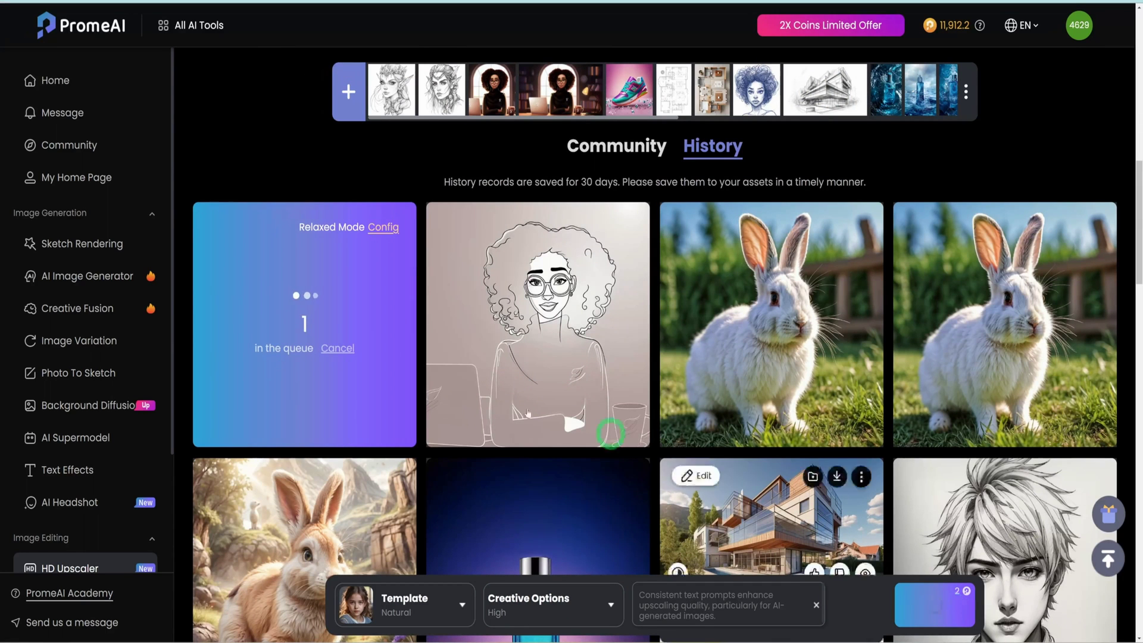
# Compare the upscaled perfume bottle with its original using the before/after slider, and close the comparison.
pyautogui.click(327, 265)
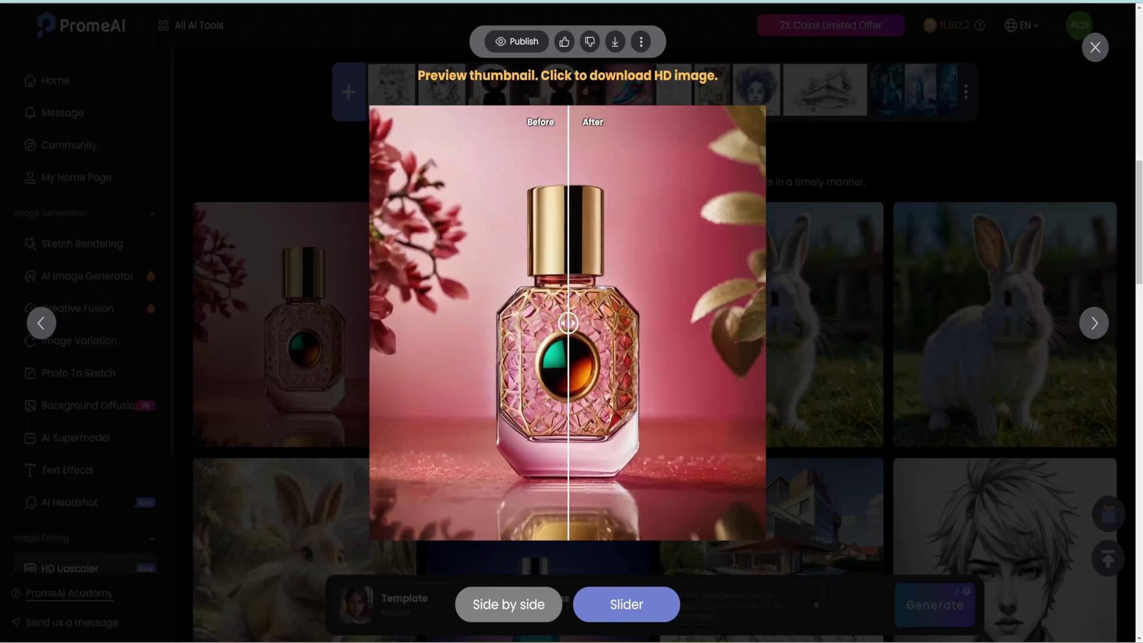
pyautogui.click(781, 356)
pyautogui.moveTo(781, 356); pyautogui.dragTo(343, 320)
pyautogui.click(841, 132)
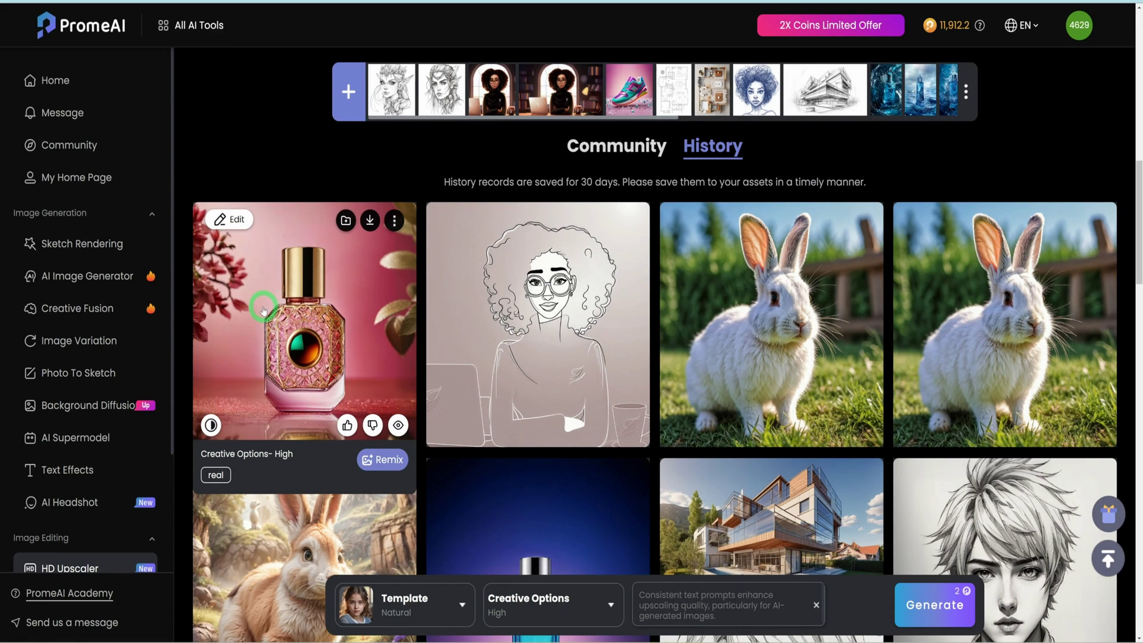
# Open the upscaled perfume bottle image in Background Remover and generate a version with a transparent background.
pyautogui.click(229, 228)
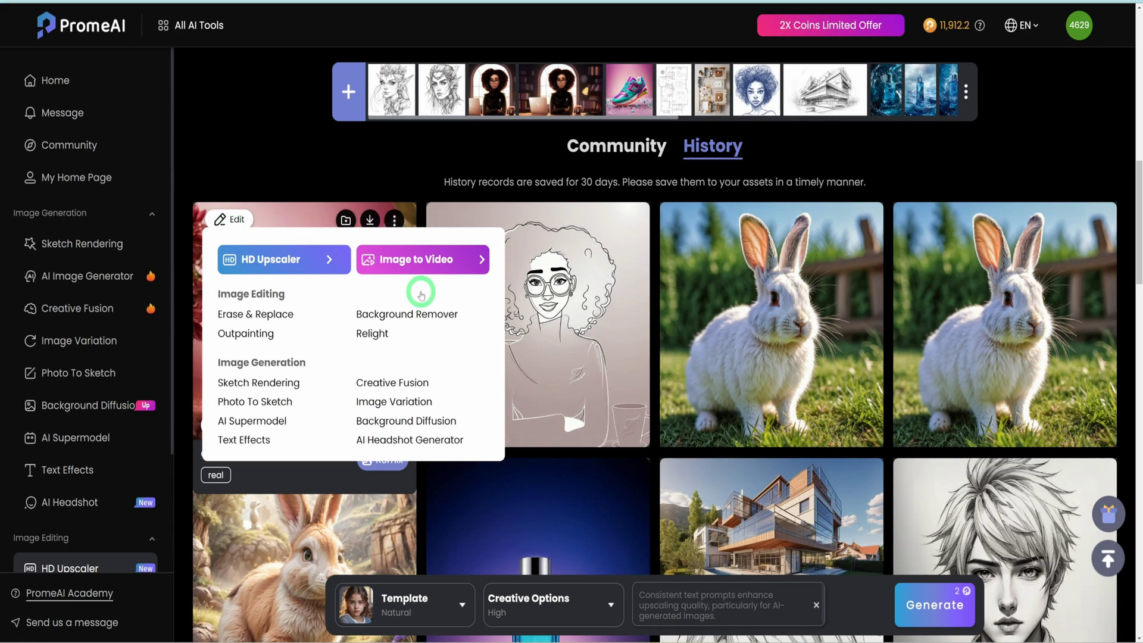
pyautogui.click(419, 315)
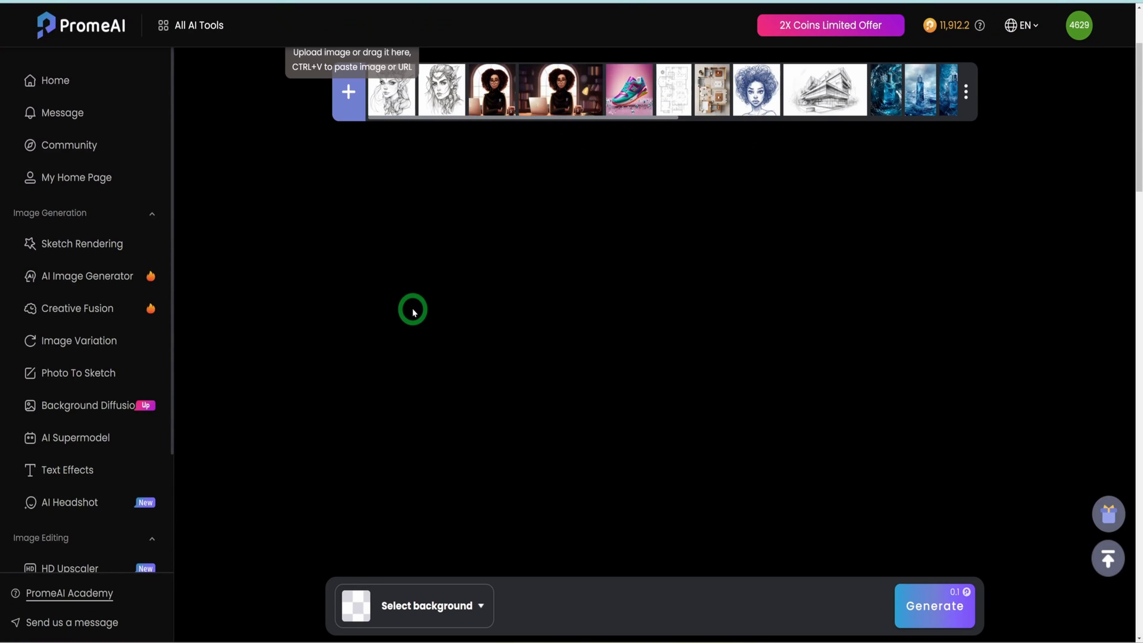
pyautogui.click(384, 614)
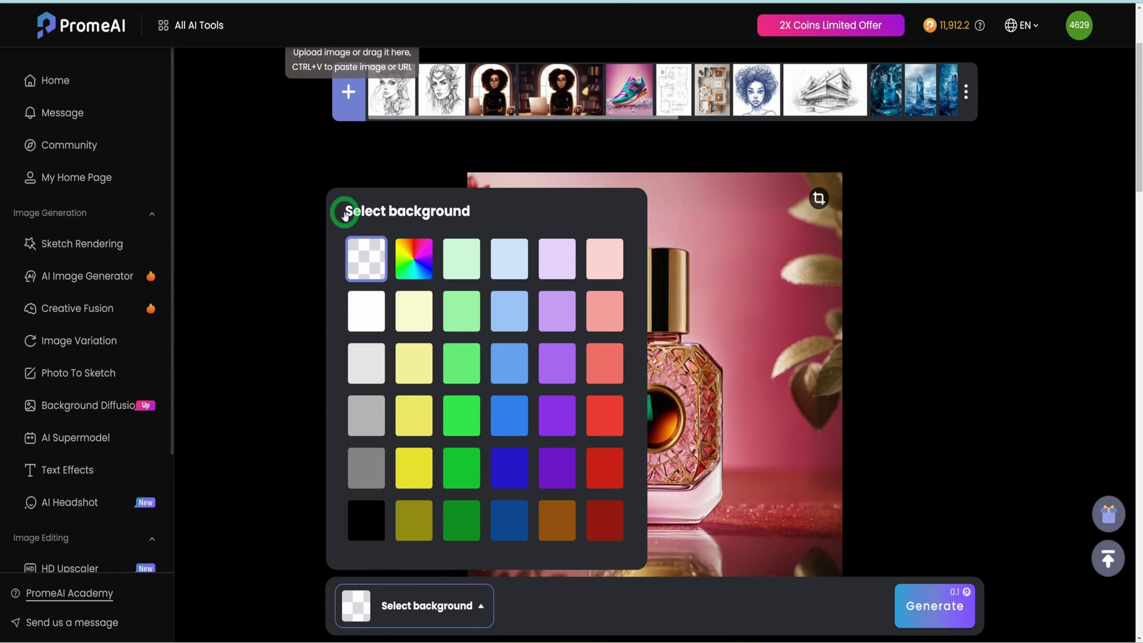
pyautogui.click(364, 270)
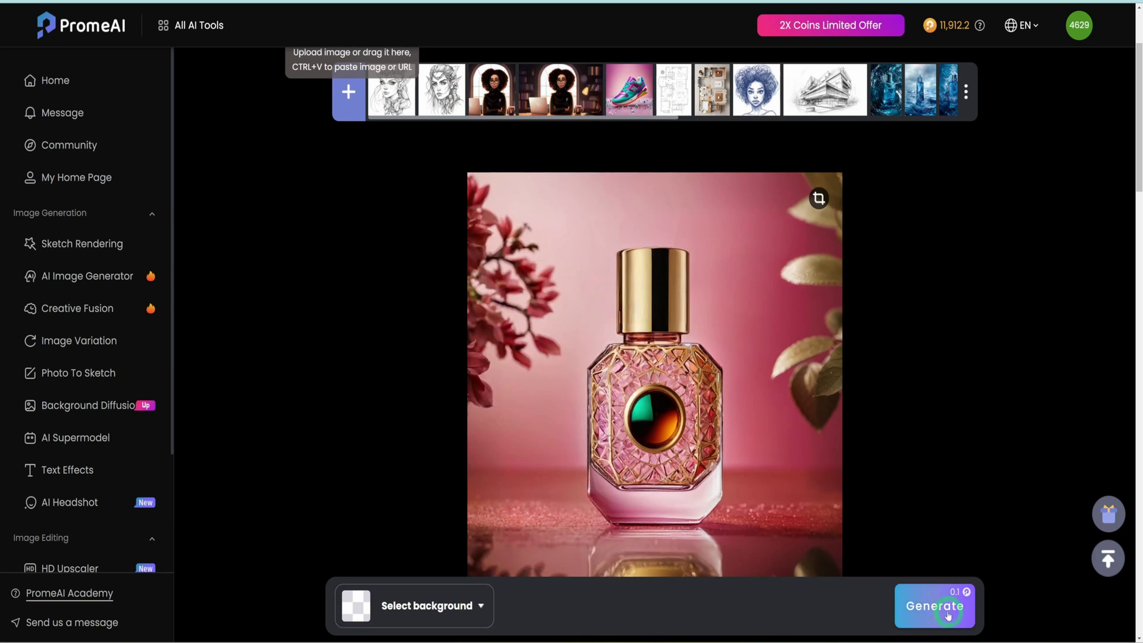
pyautogui.click(920, 608)
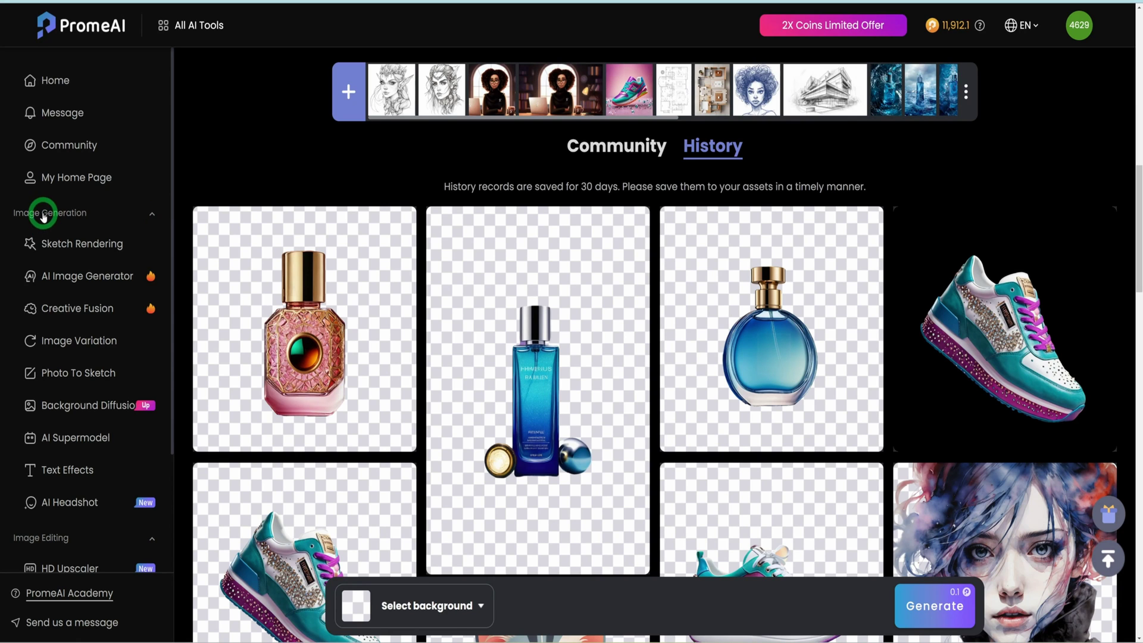
# Switch to Creative Fusion and load the first elf portrait sketch as the source image.
pyautogui.click(66, 309)
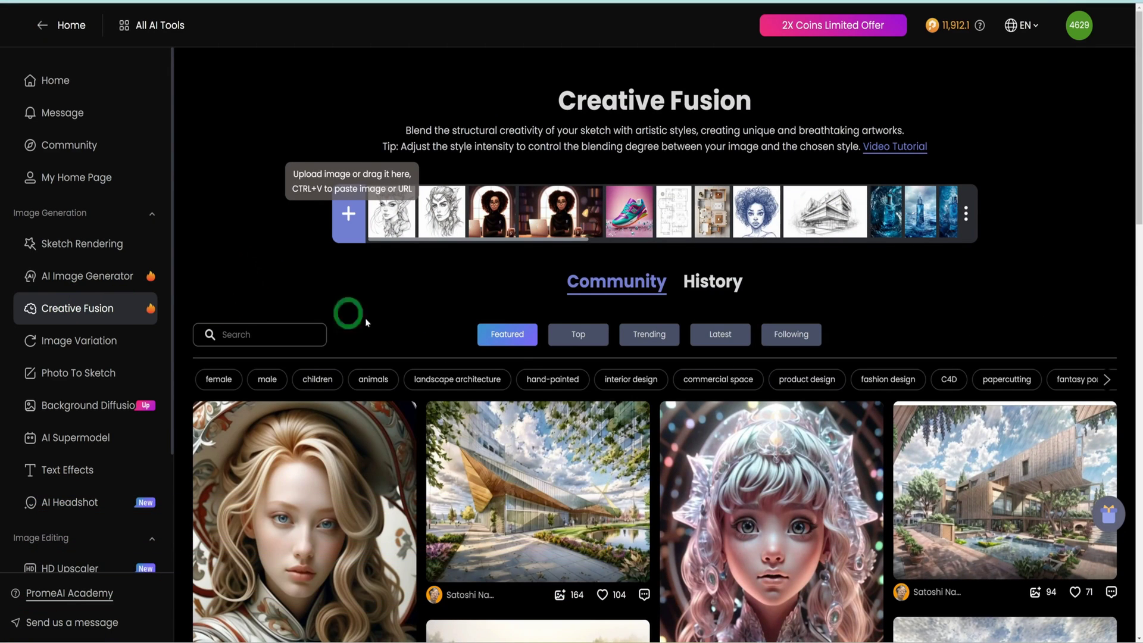
pyautogui.scroll(-2, 760, 480)
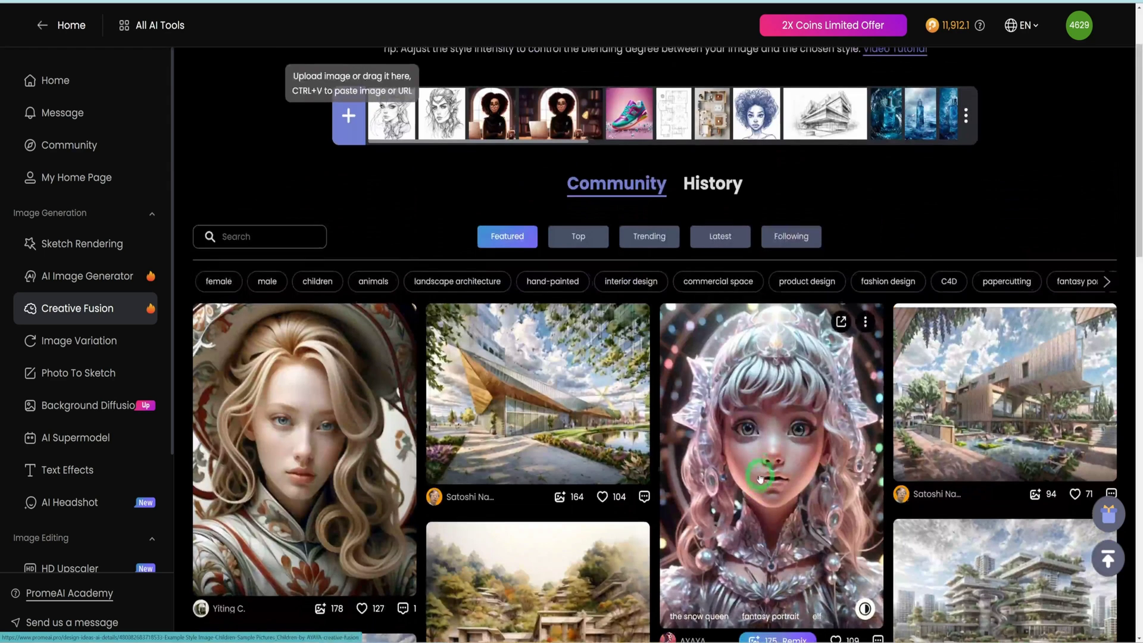
pyautogui.scroll(-1, 837, 456)
pyautogui.scroll(1, 837, 455)
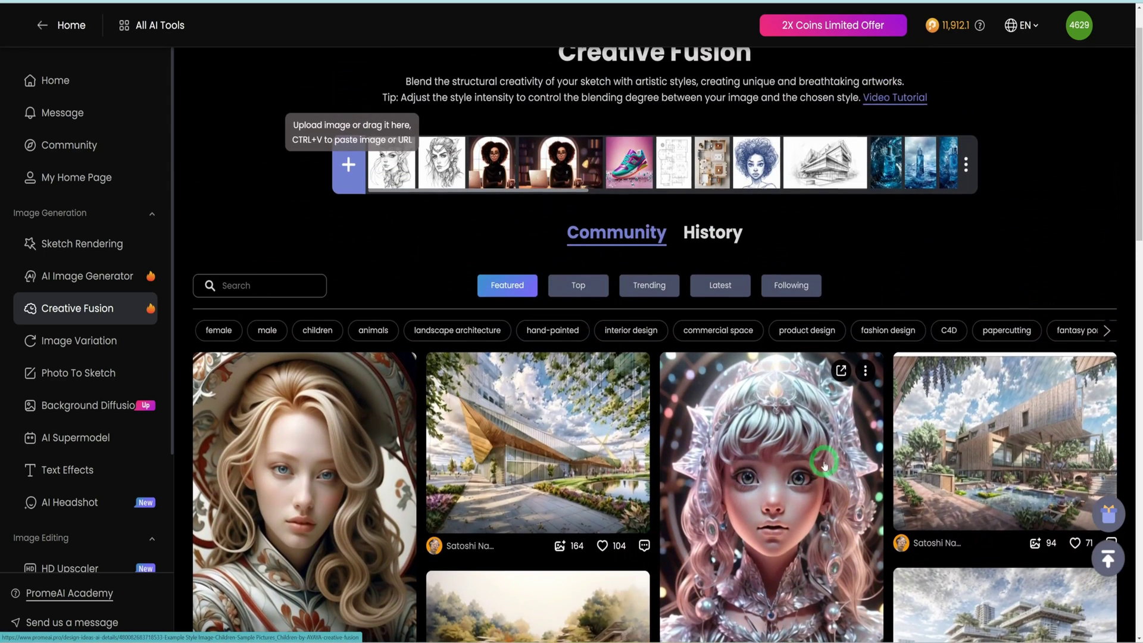
pyautogui.scroll(1, 811, 505)
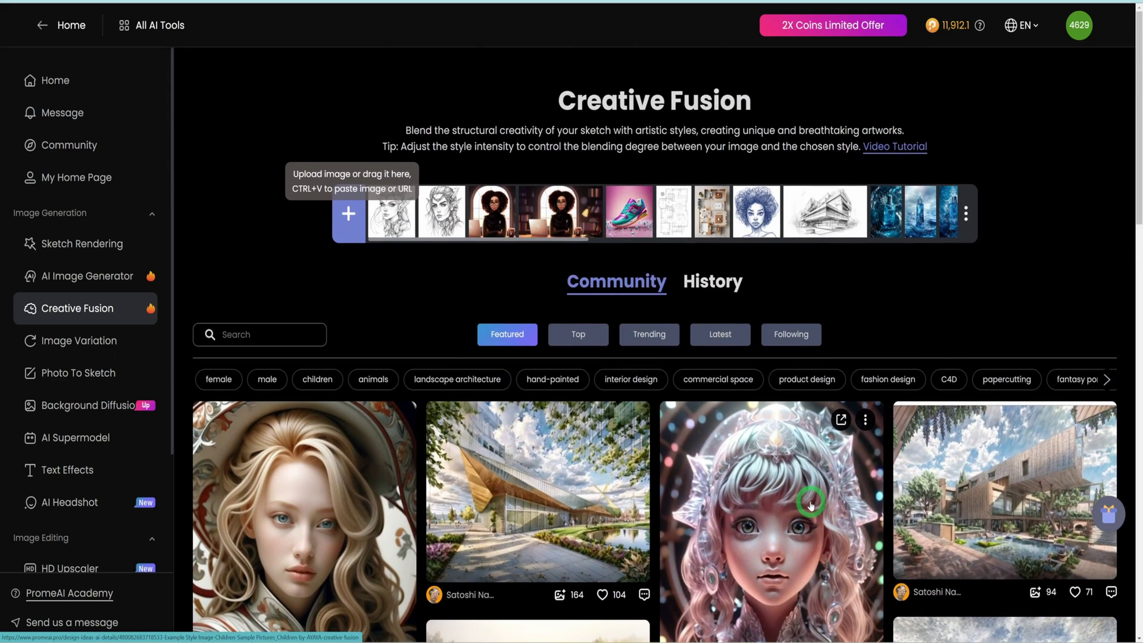
pyautogui.click(388, 224)
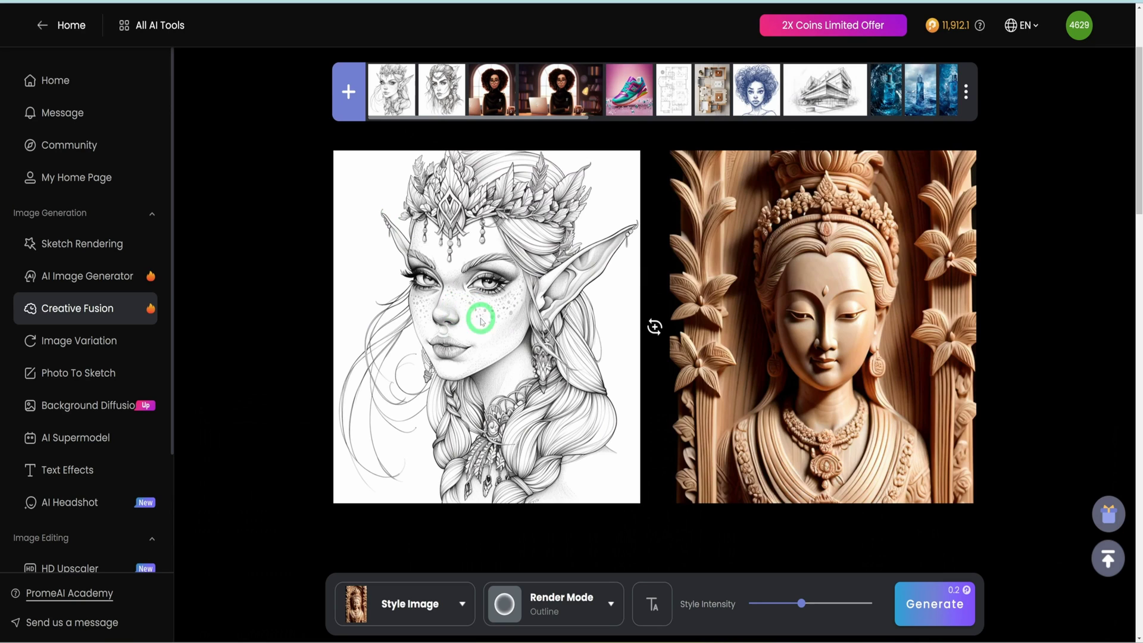
# Choose the pale woman's head with white porous lattice structures from the Female example styles as the style image.
pyautogui.moveTo(868, 387)
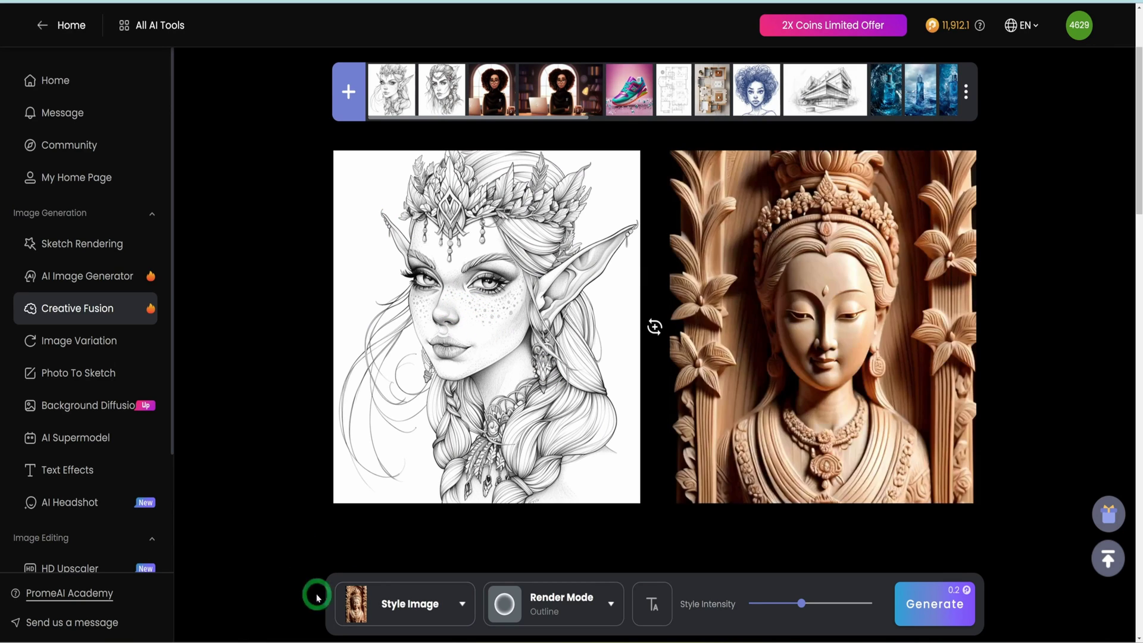
pyautogui.click(389, 610)
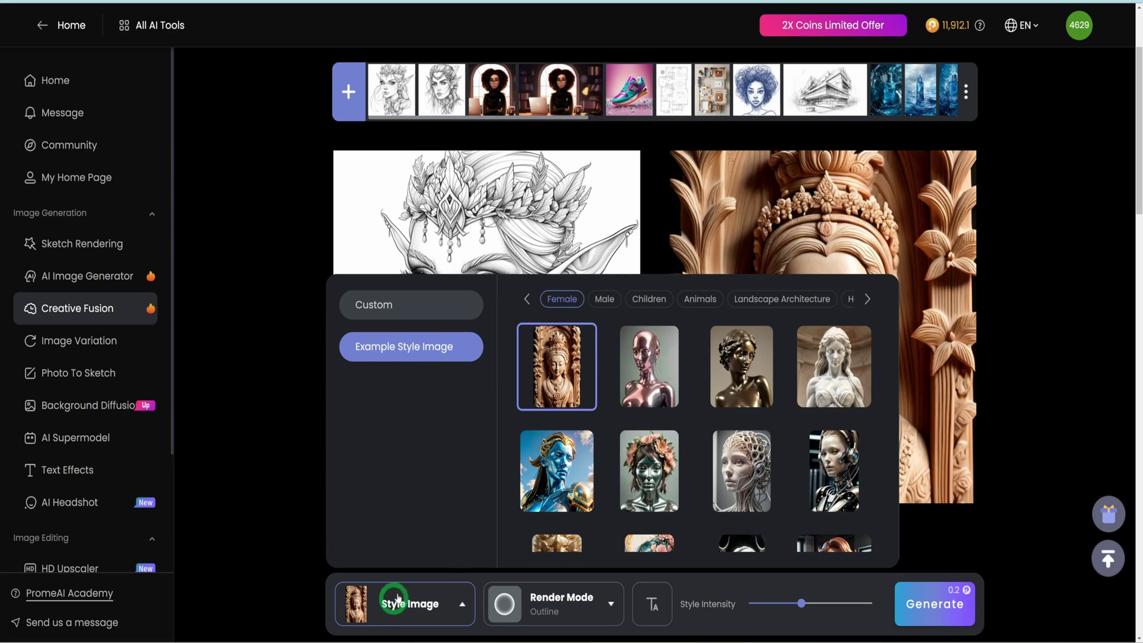
pyautogui.scroll(-1, 839, 306)
pyautogui.click(838, 304)
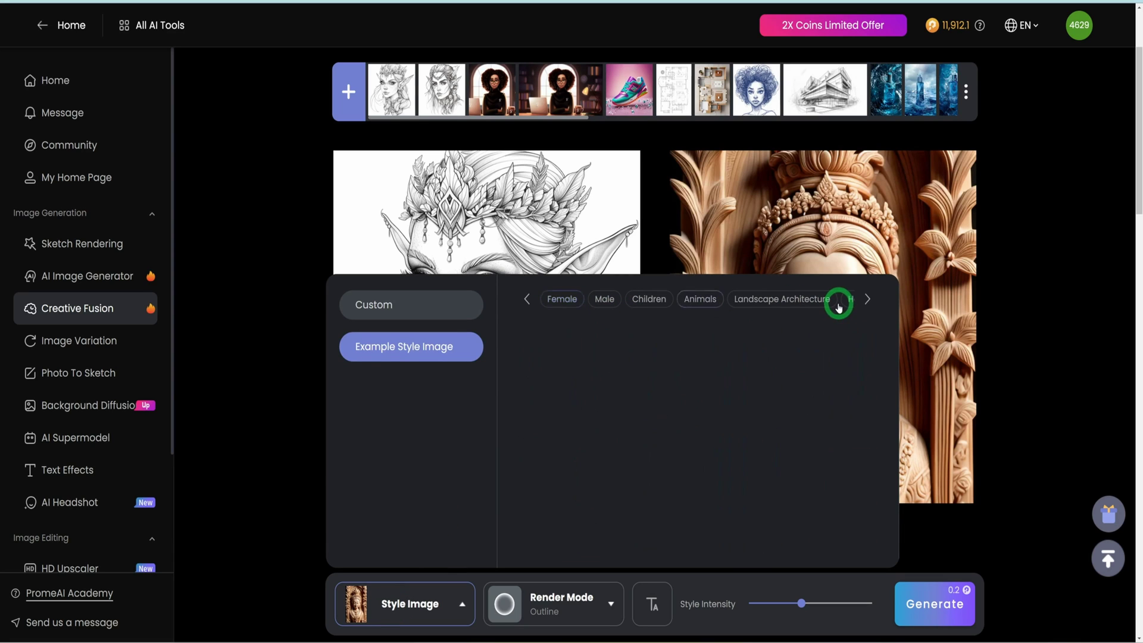
pyautogui.click(555, 307)
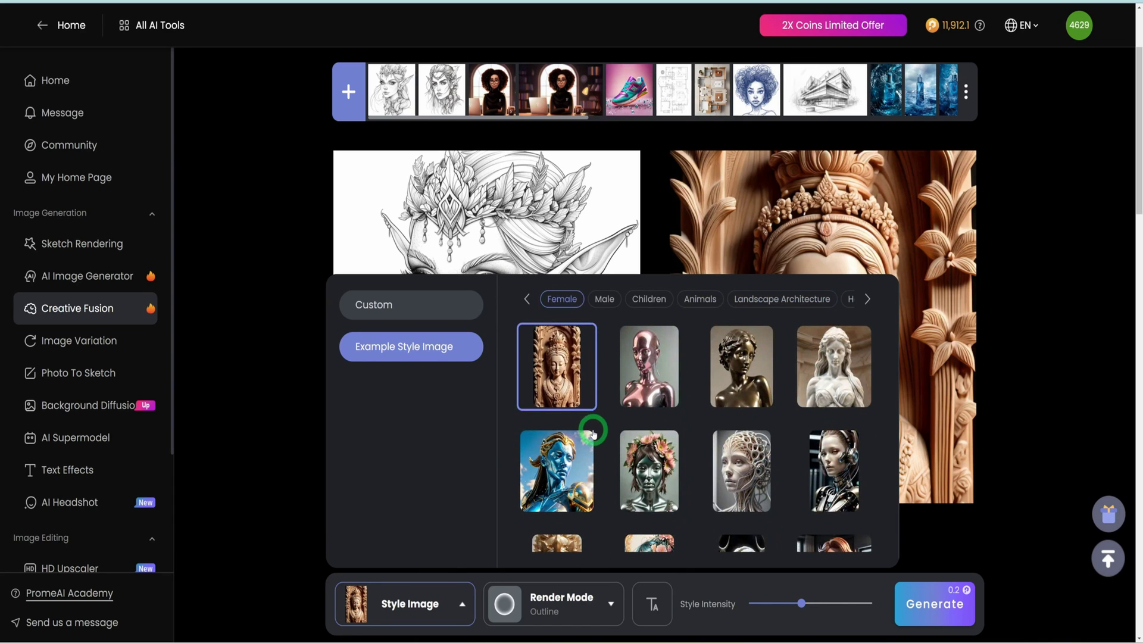
pyautogui.scroll(-3, 593, 433)
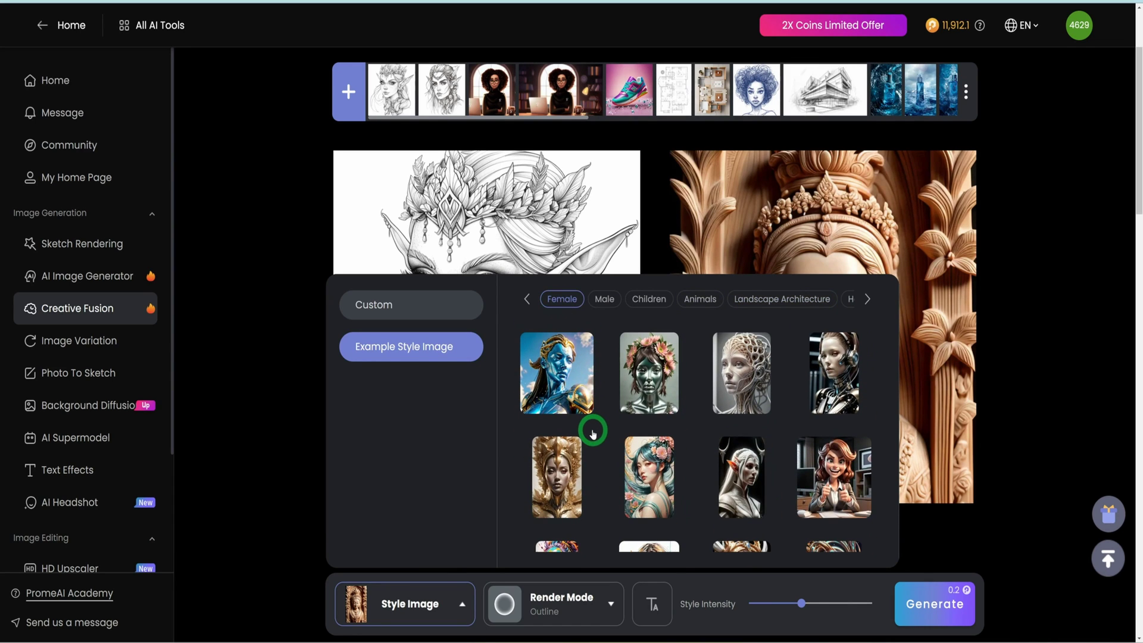
pyautogui.click(744, 380)
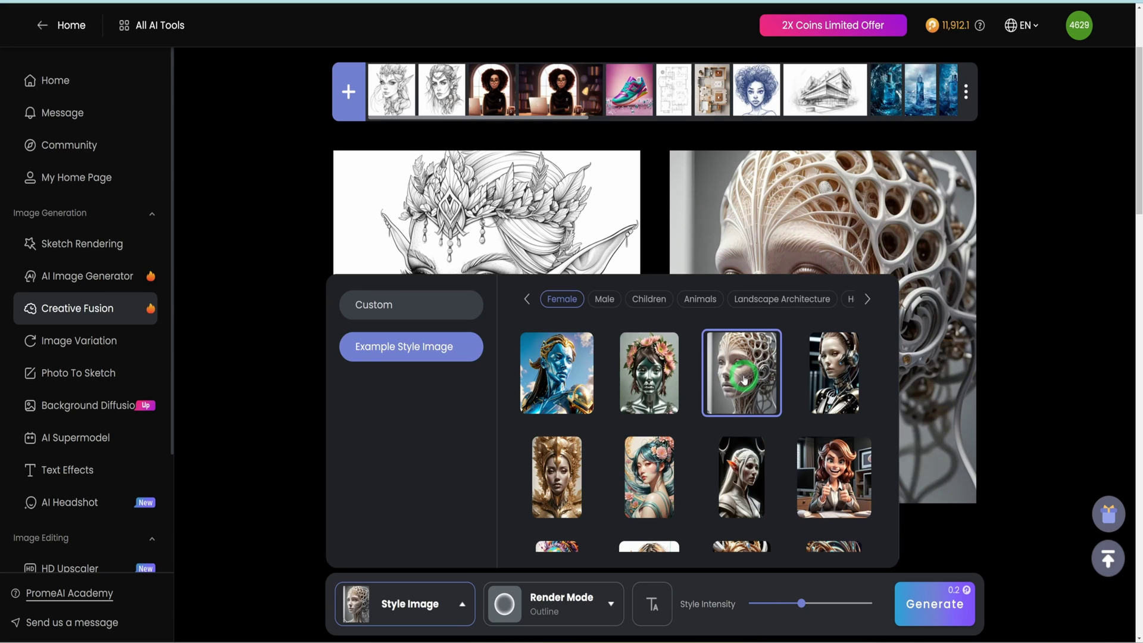
# Set the render mode to Soft edge and generate the fusion of the elf sketch with the style image.
pyautogui.click(533, 613)
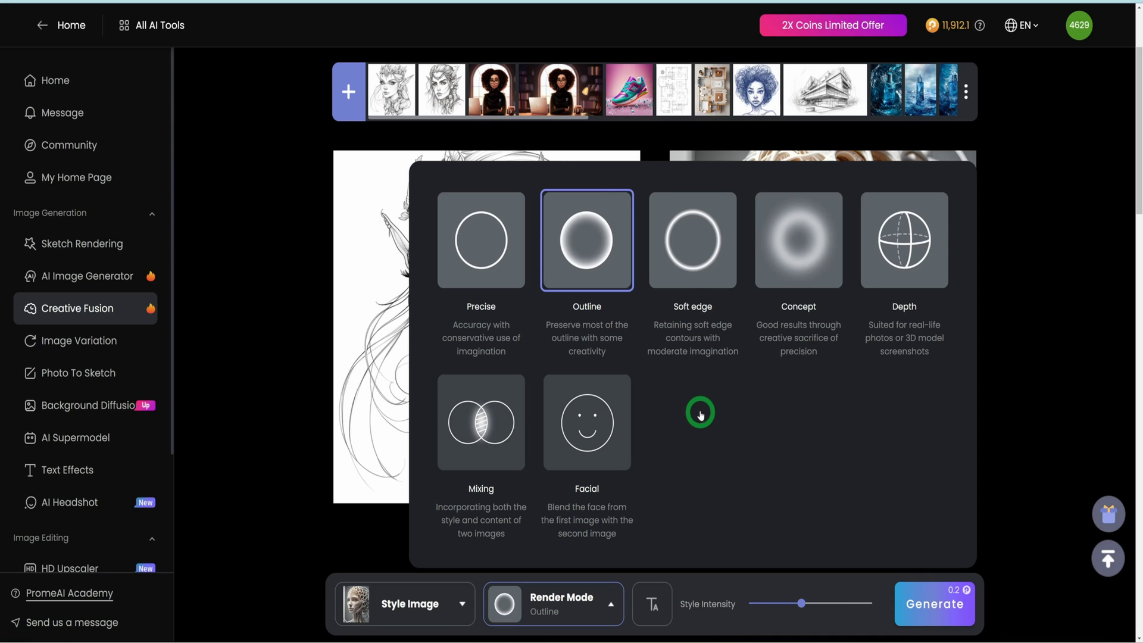
pyautogui.click(714, 257)
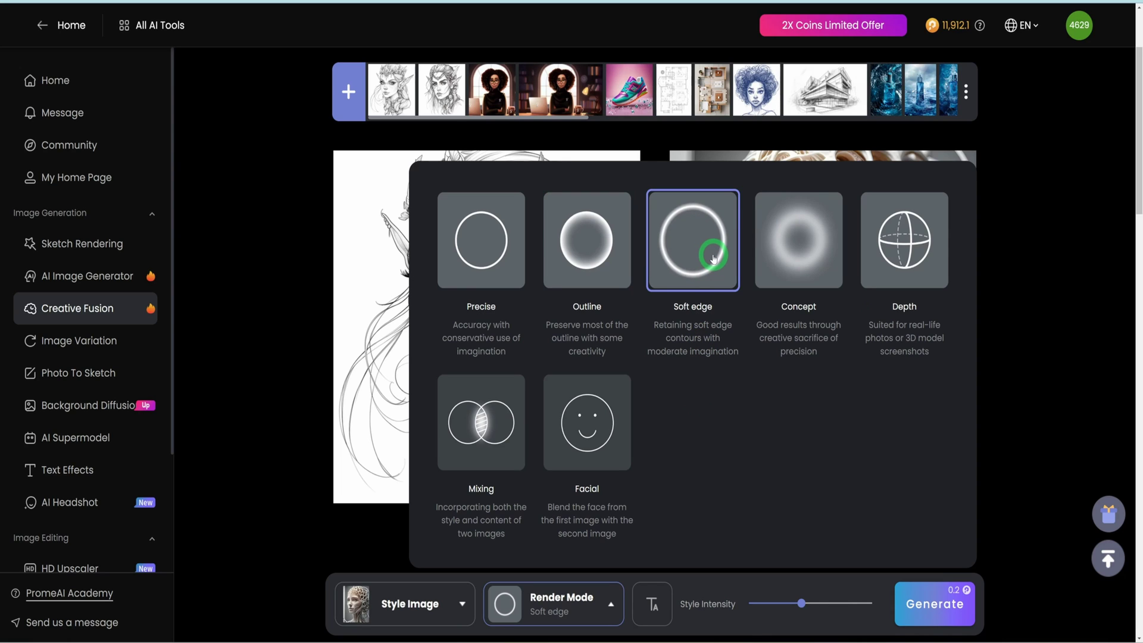
pyautogui.click(652, 604)
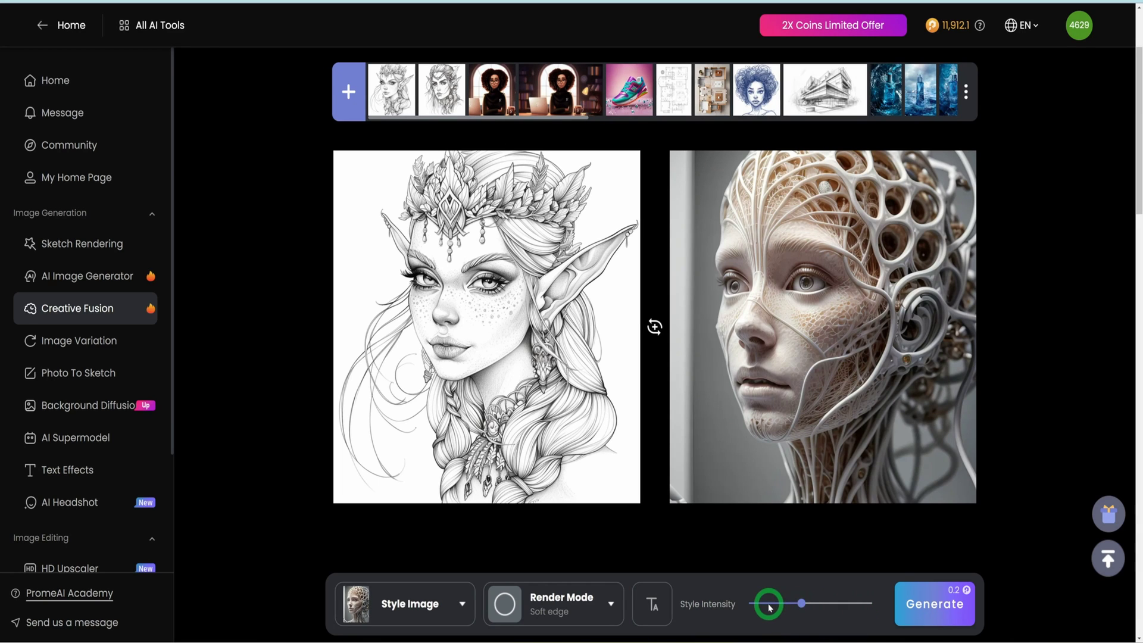
pyautogui.moveTo(852, 348)
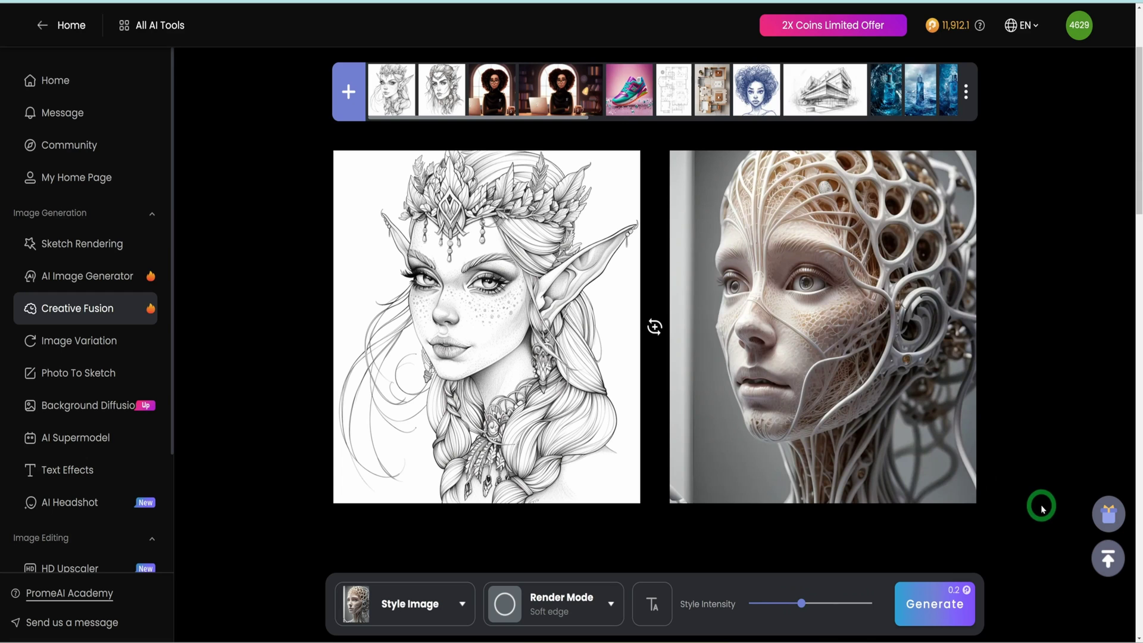
pyautogui.click(945, 613)
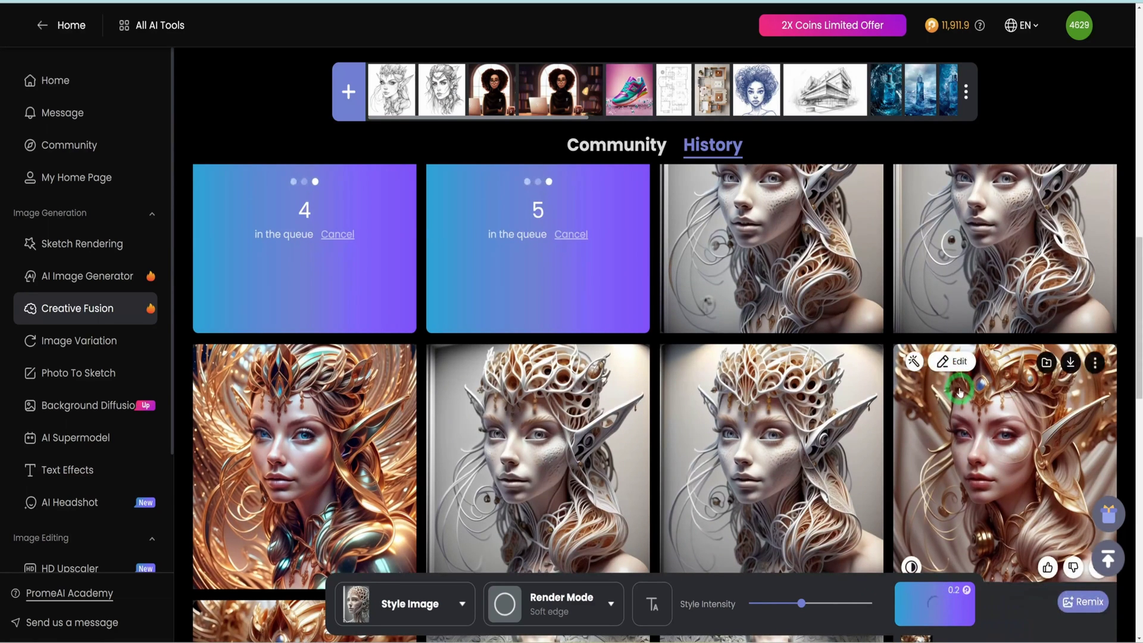
# Compare the elf fusion results with the original sketch side by side.
pyautogui.scroll(-2, 960, 393)
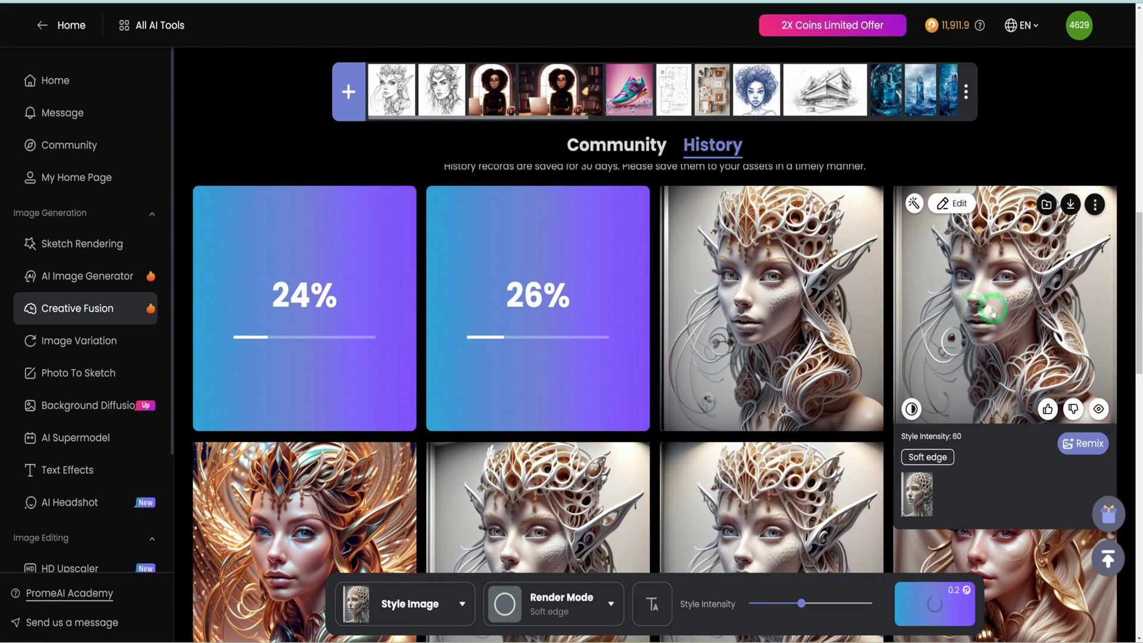
pyautogui.click(821, 331)
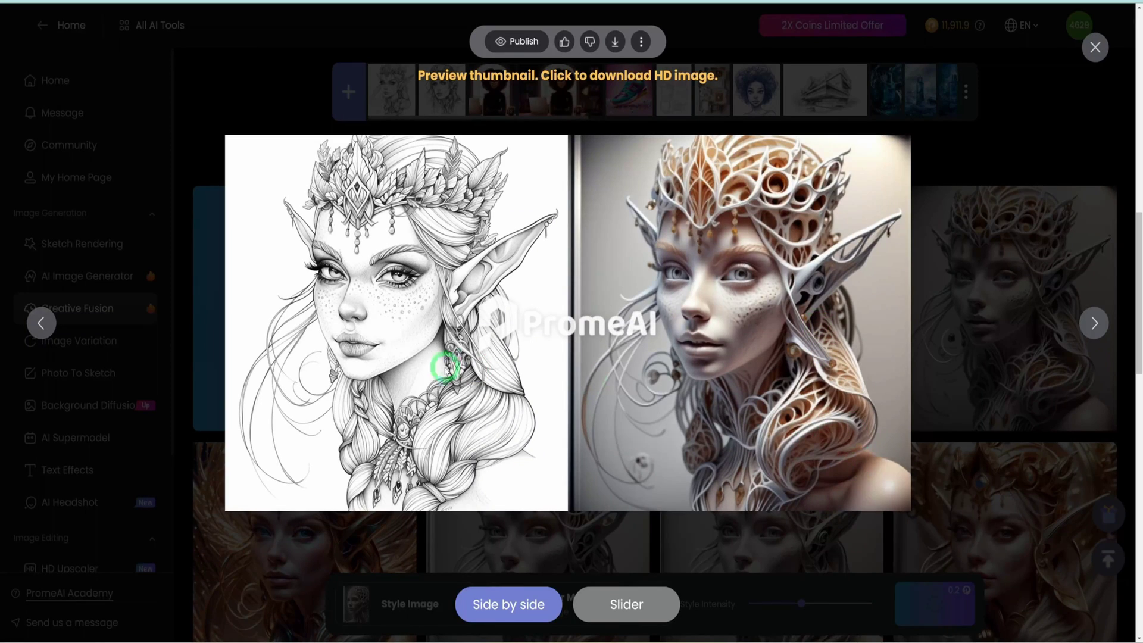
pyautogui.click(967, 168)
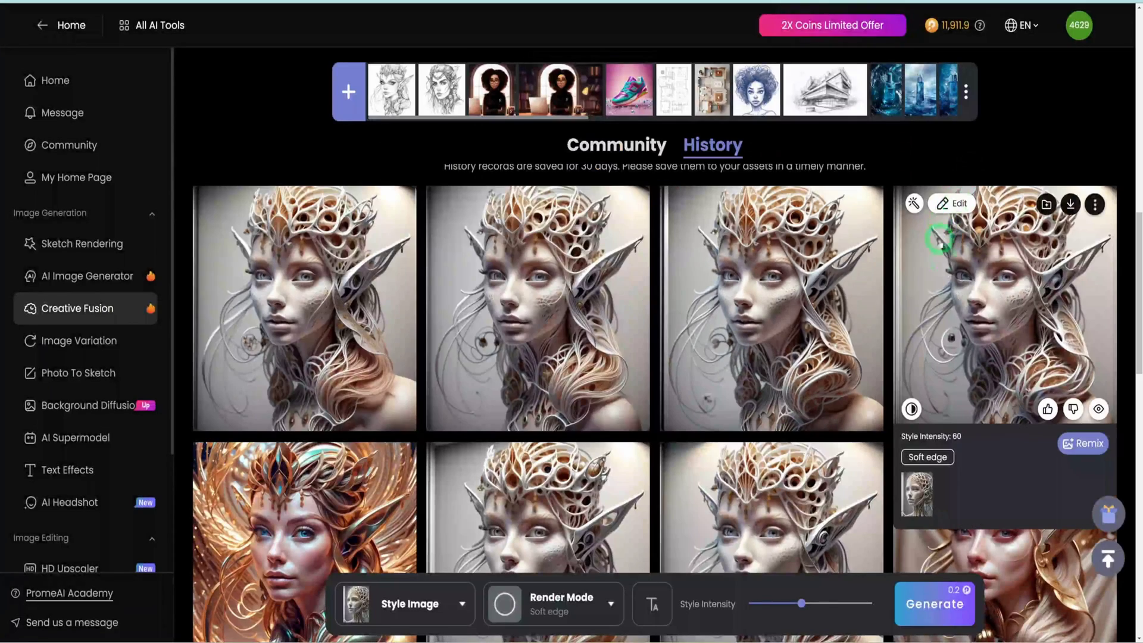
pyautogui.click(531, 315)
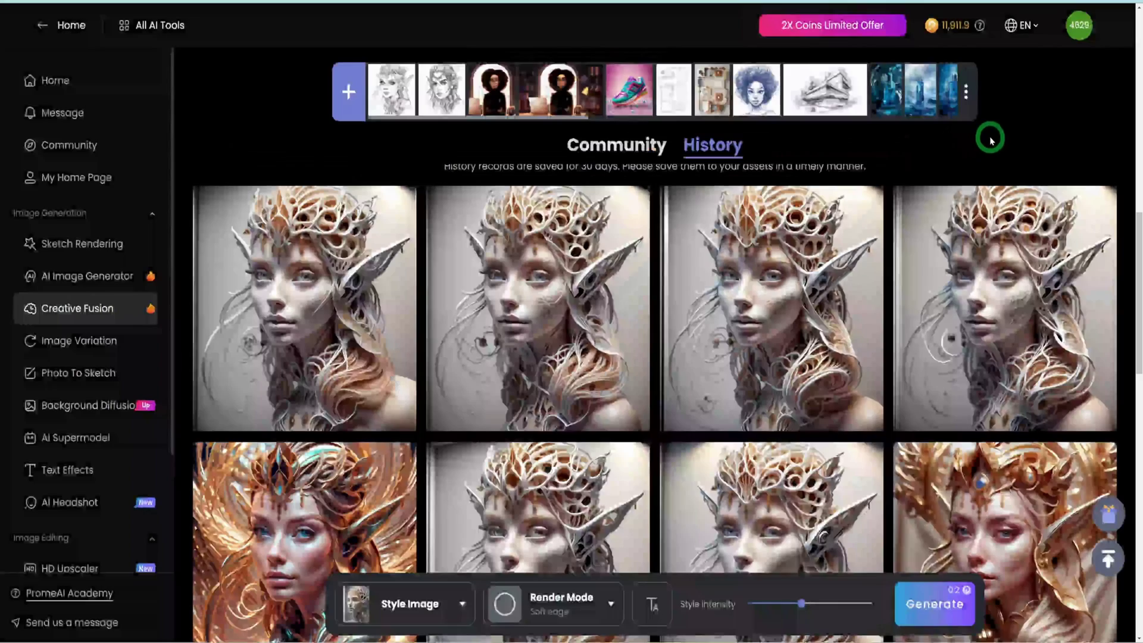
pyautogui.click(990, 138)
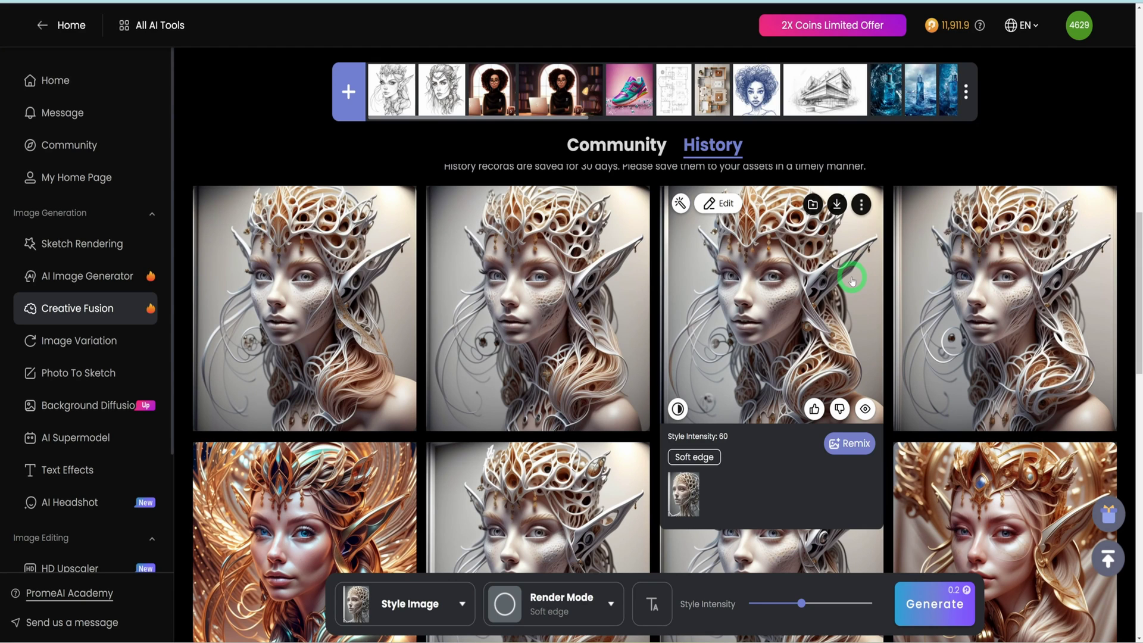
# Open the cute dog image from the AI Image Generator history in Creative Fusion.
pyautogui.click(87, 276)
pyautogui.click(709, 173)
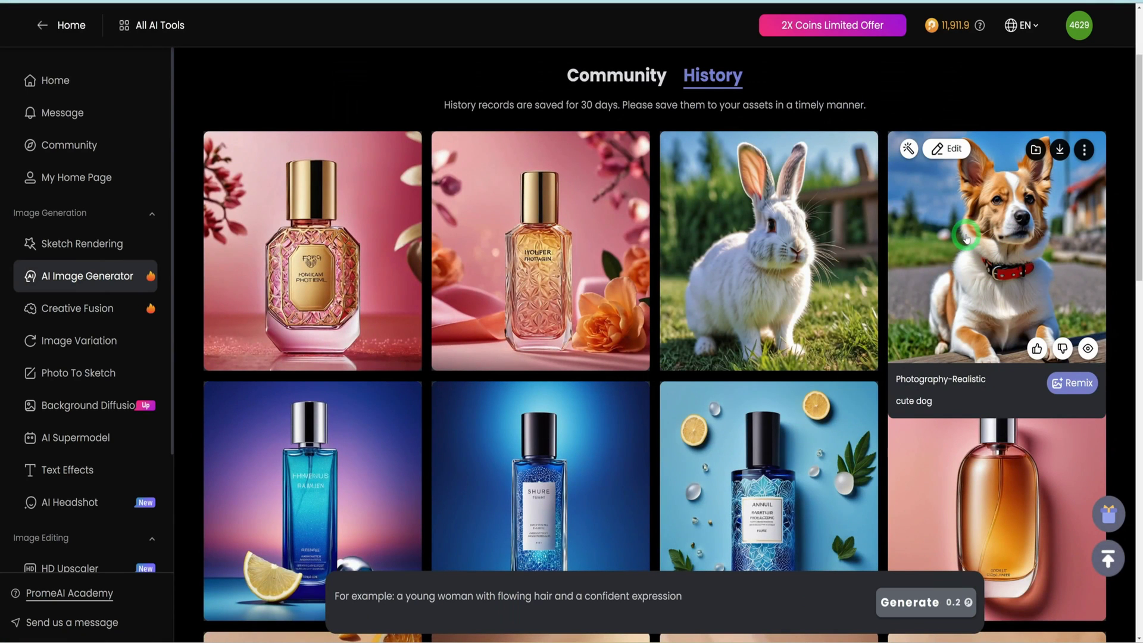
pyautogui.moveTo(951, 156)
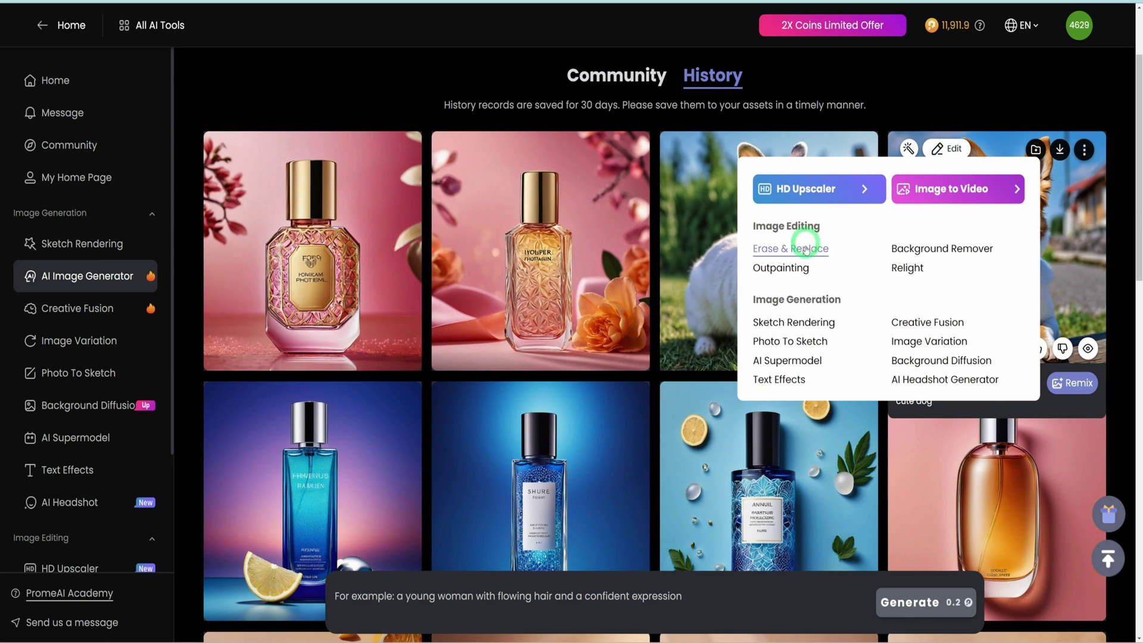
pyautogui.click(909, 325)
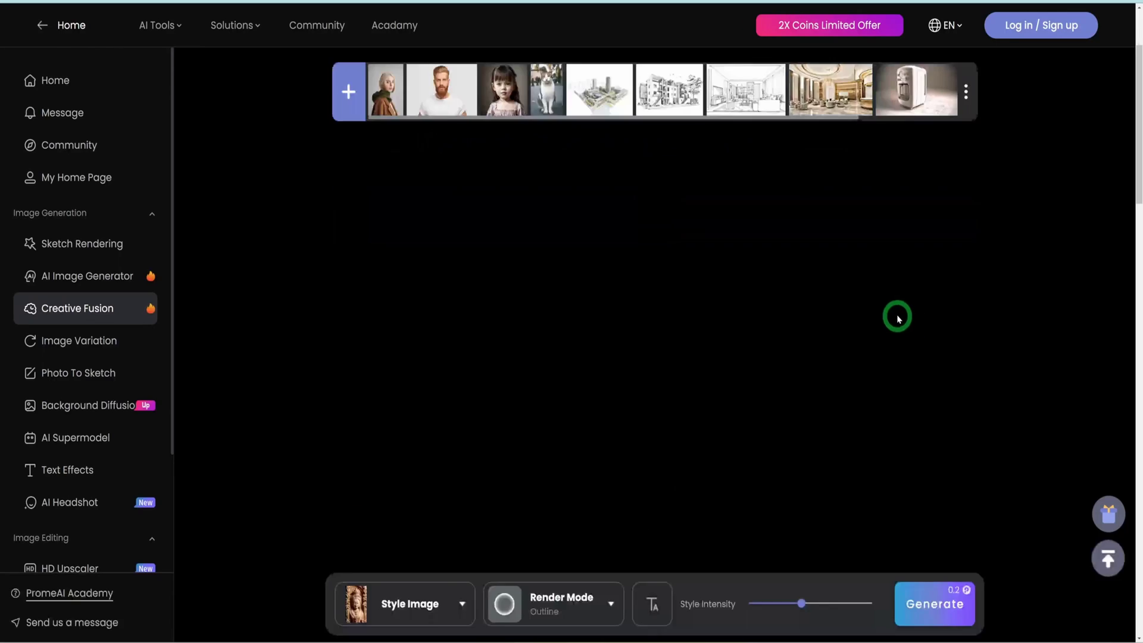
# Choose the orange fox in the misty forest from the Animals example styles as the style image.
pyautogui.click(417, 604)
pyautogui.scroll(-6, 740, 493)
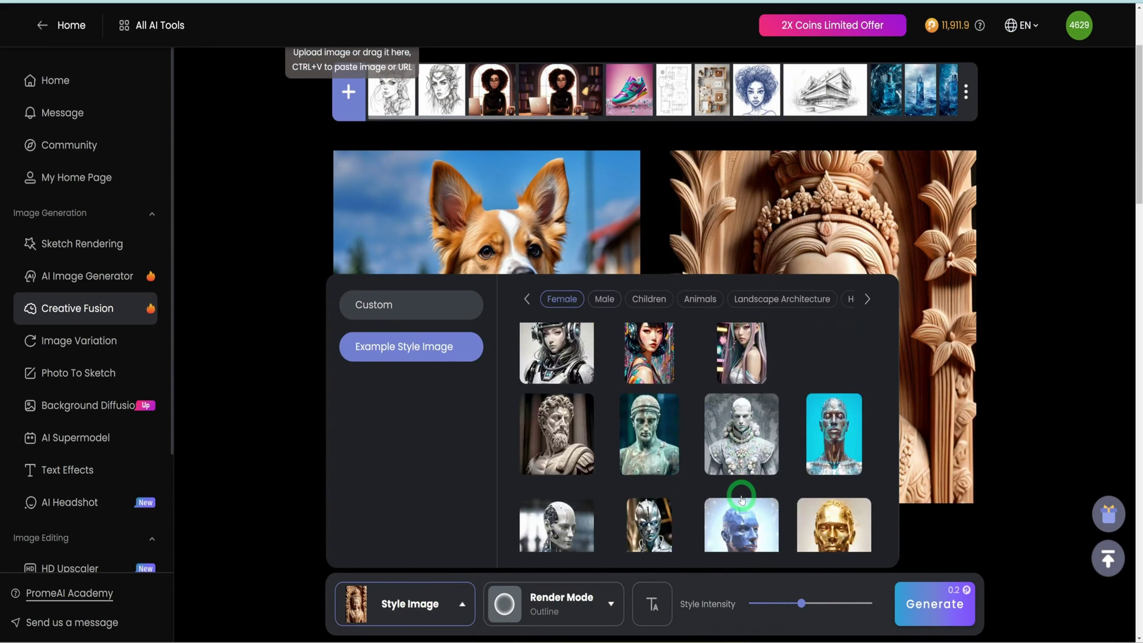
pyautogui.click(714, 299)
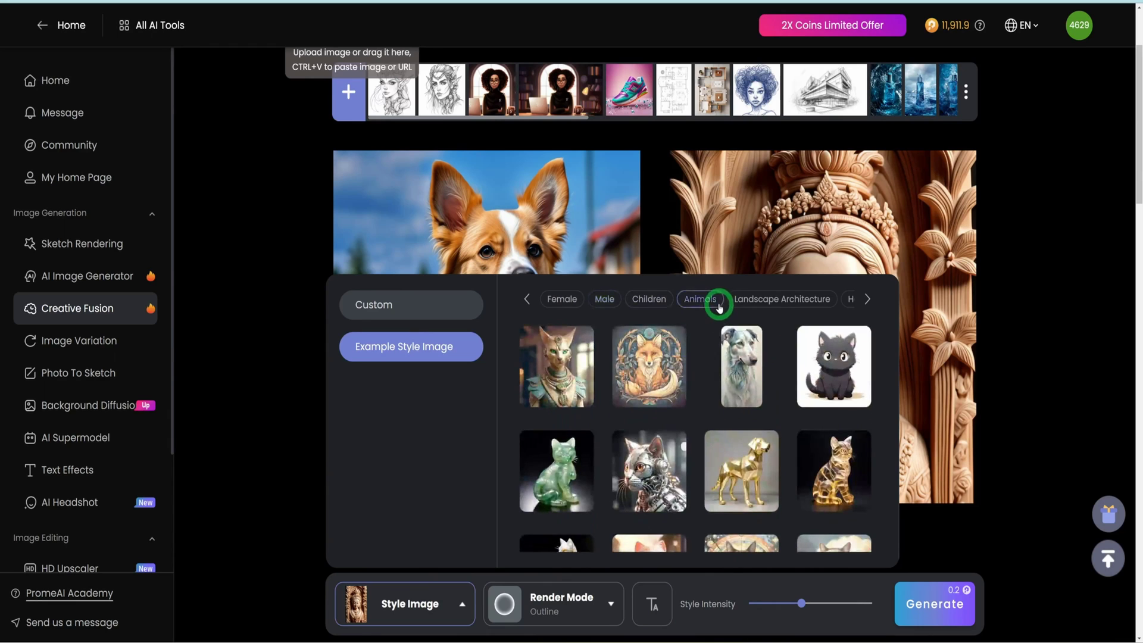
pyautogui.scroll(-2, 784, 456)
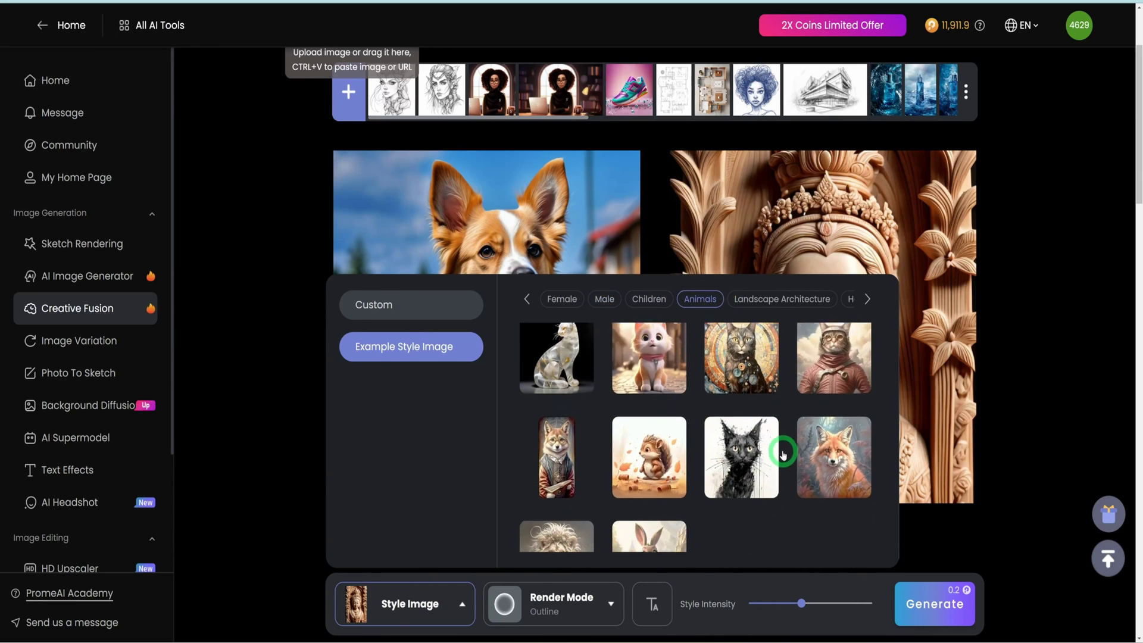
pyautogui.click(834, 453)
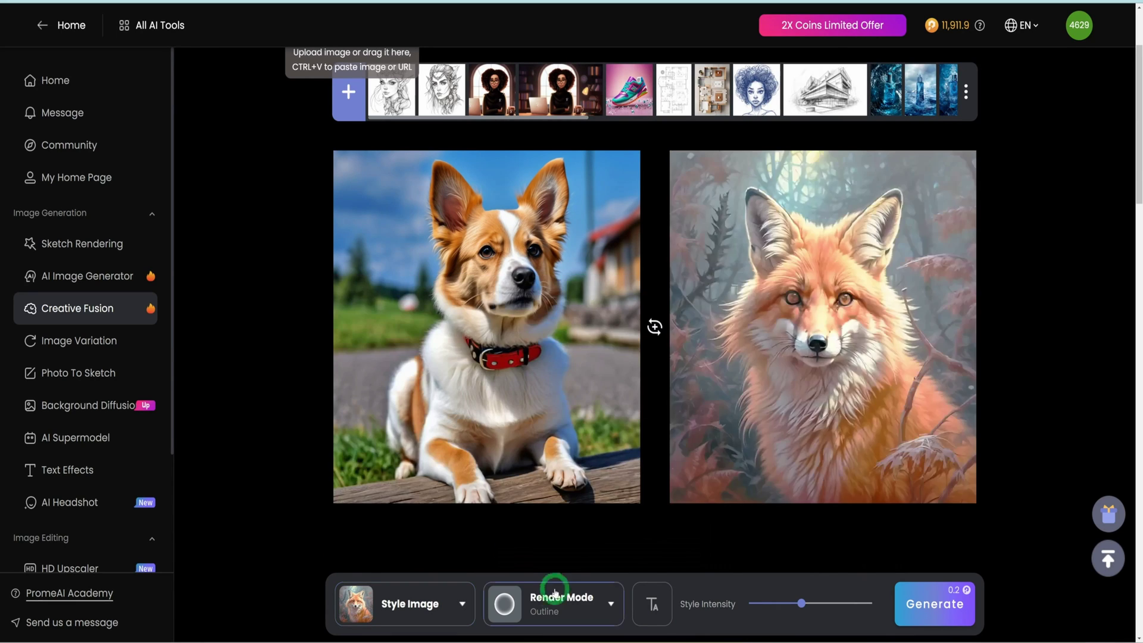
# Set the render mode to Soft edge and generate the fusion of the dog image with the fox style.
pyautogui.click(551, 586)
pyautogui.click(688, 257)
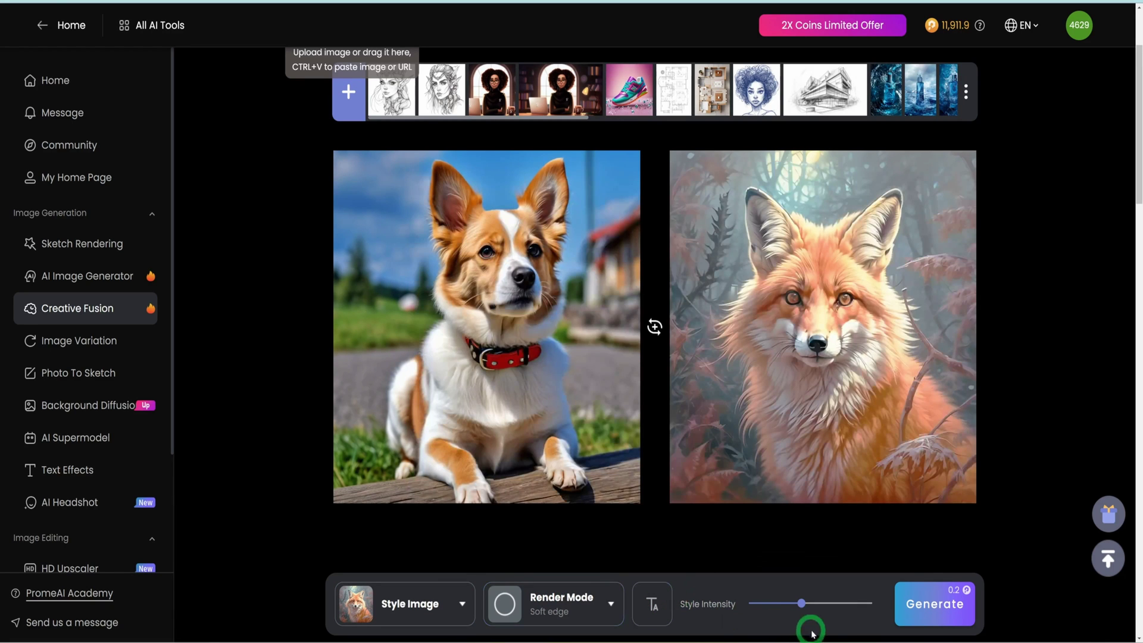
pyautogui.click(934, 608)
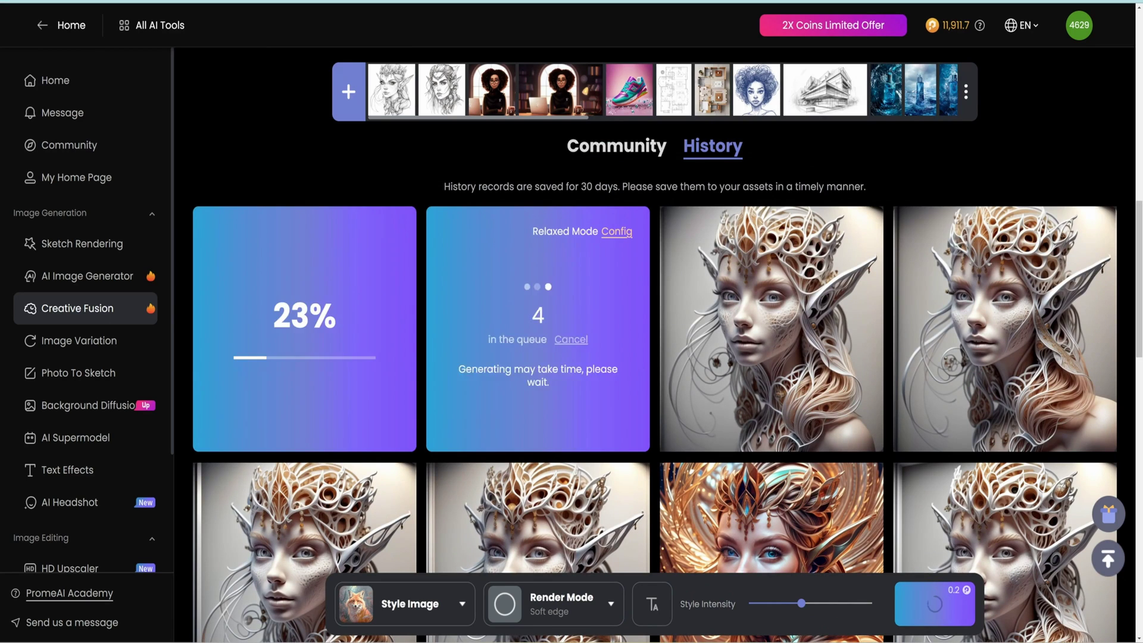
# Compare the second dog fusion result with the original dog image side by side.
pyautogui.click(575, 325)
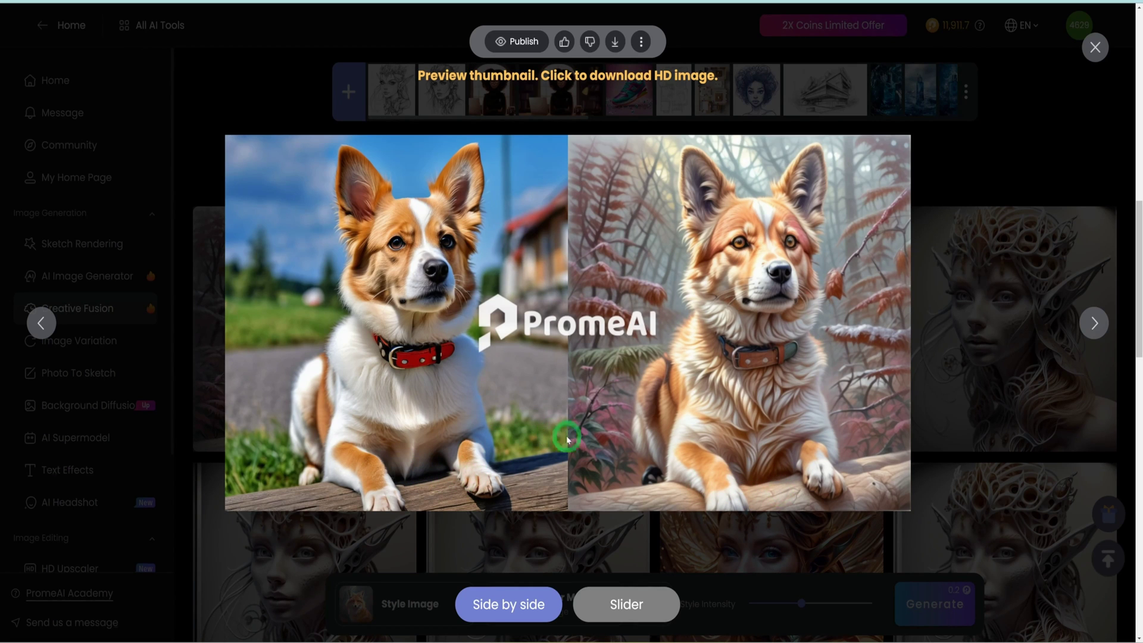
pyautogui.click(1021, 149)
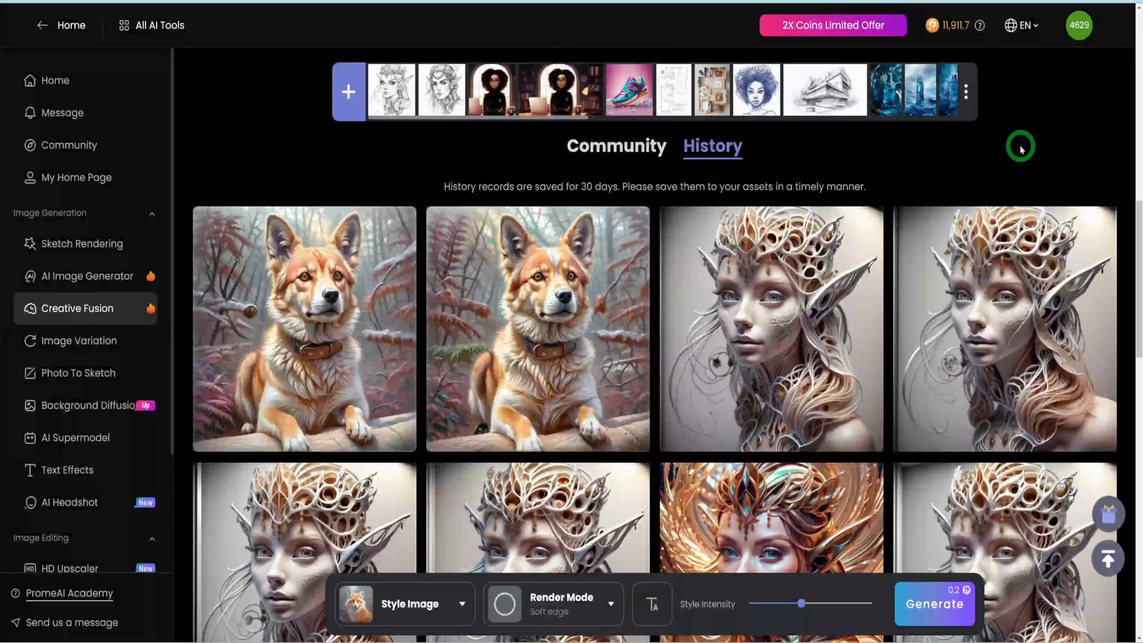
pyautogui.moveTo(783, 390)
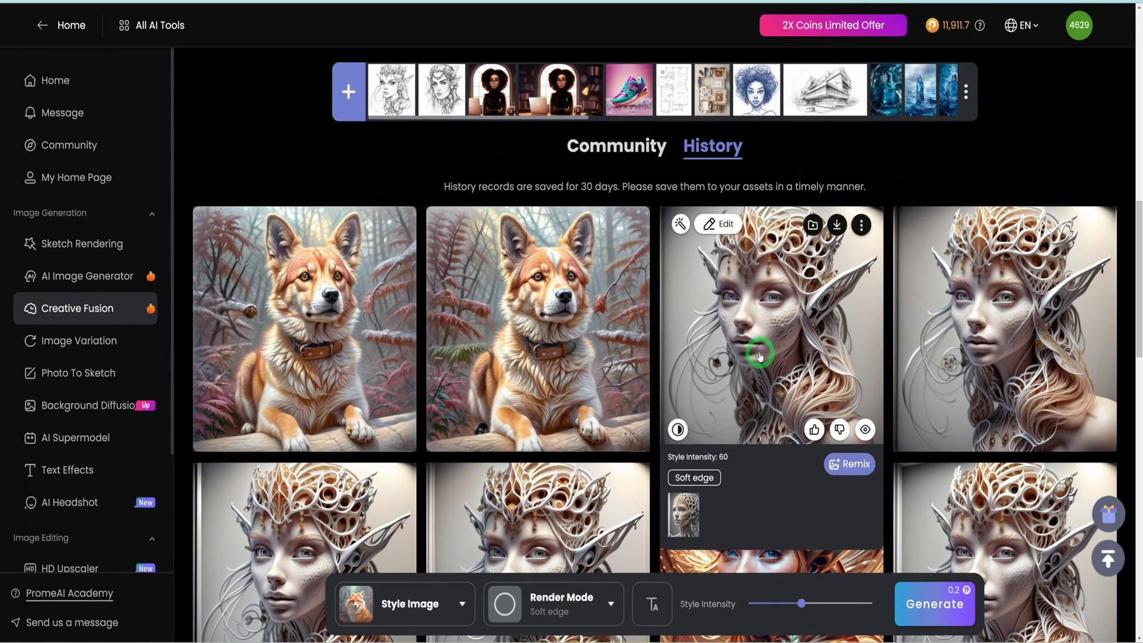
# Open the Image to Video tool and browse its featured community examples.
pyautogui.scroll(-6, 113, 387)
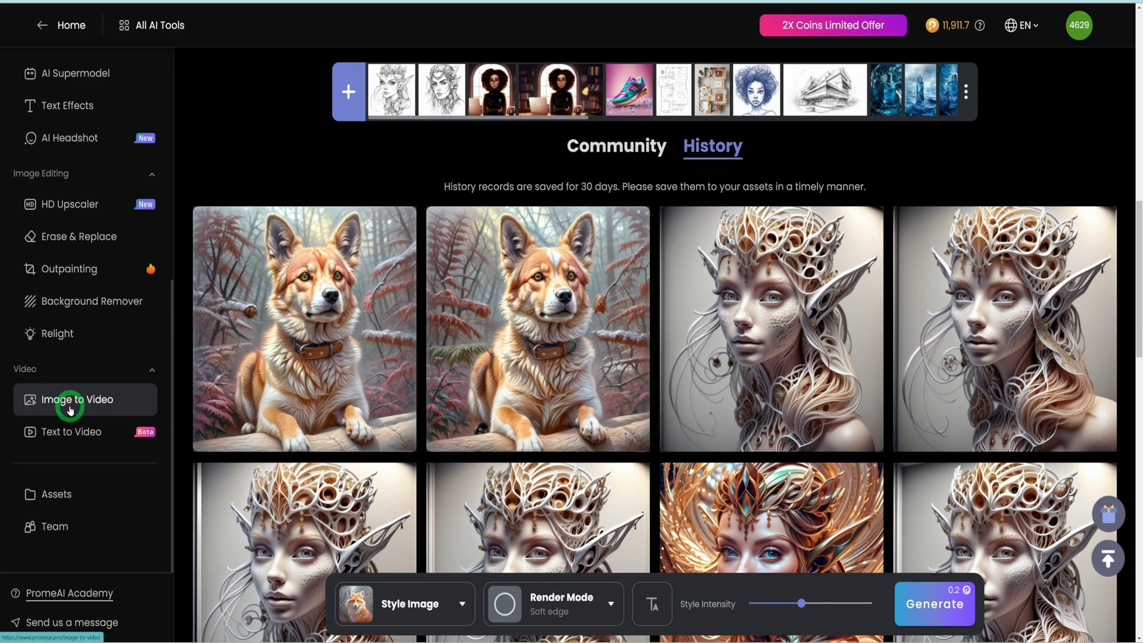
pyautogui.click(65, 405)
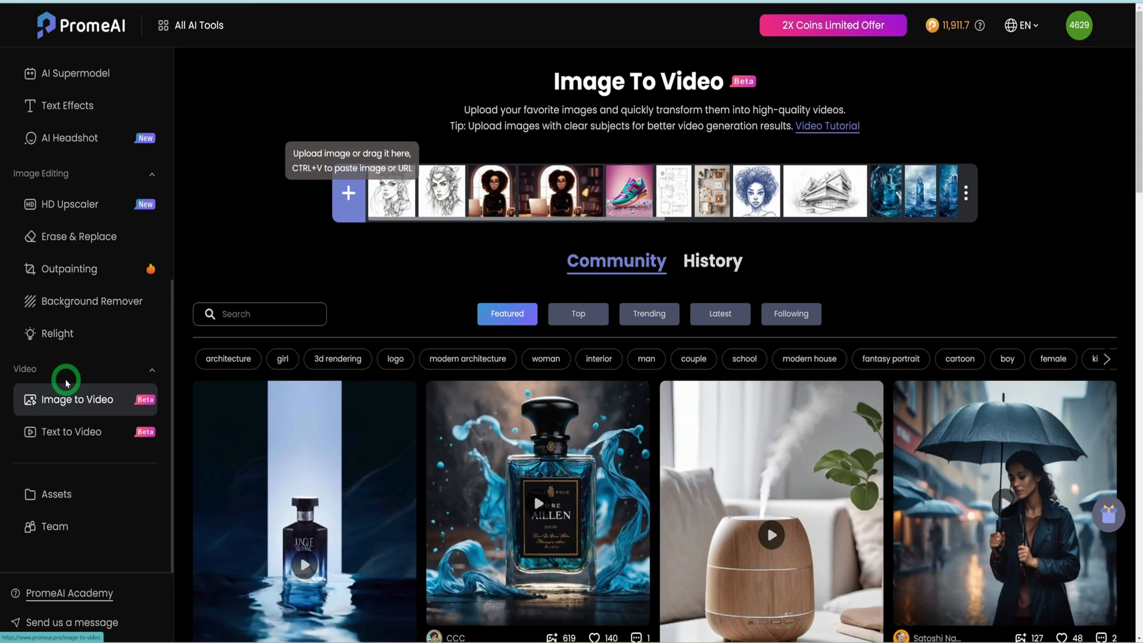
pyautogui.moveTo(635, 500)
pyautogui.scroll(-2, 636, 501)
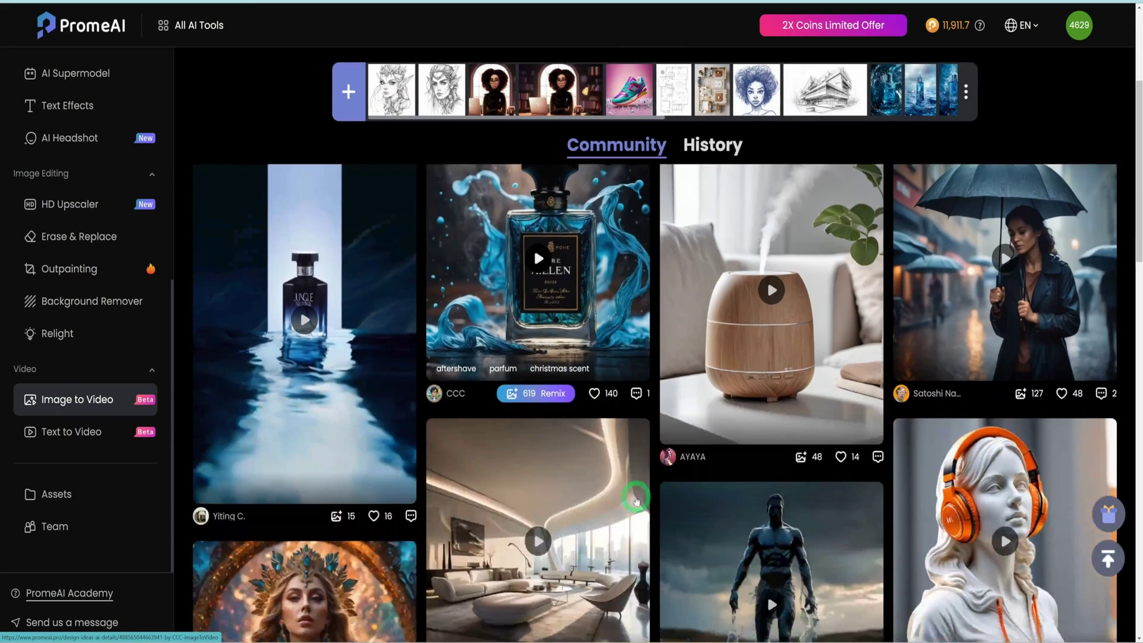
pyautogui.scroll(1, 655, 467)
pyautogui.scroll(1, 657, 468)
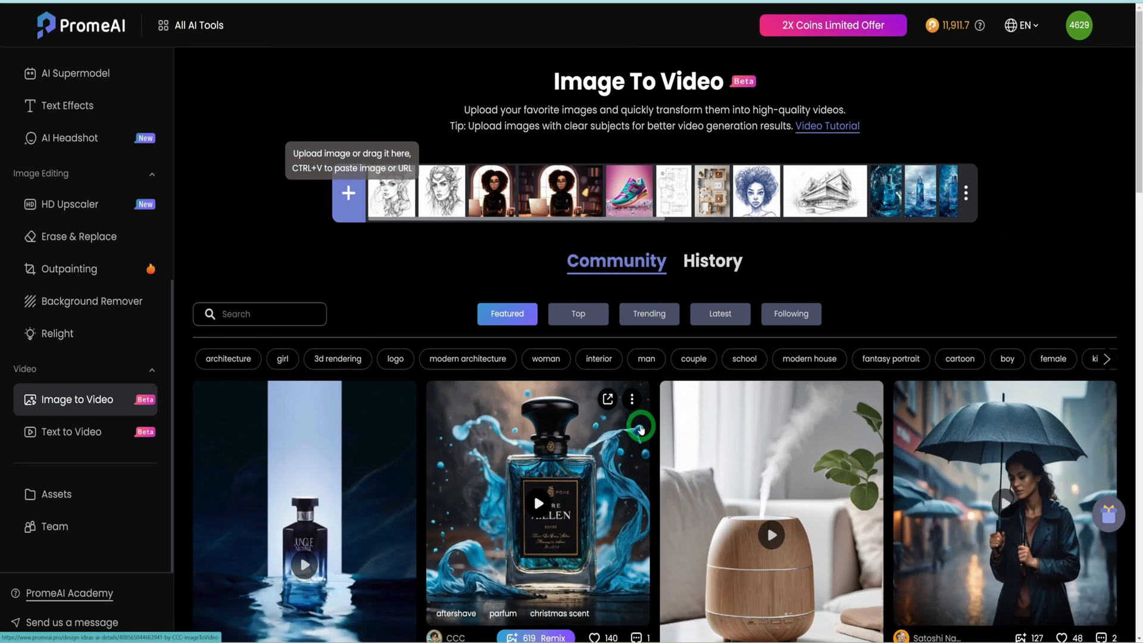
# Generate a video with High motion from the blue perfume bottle image with splashing water, and preview the result.
pyautogui.click(951, 203)
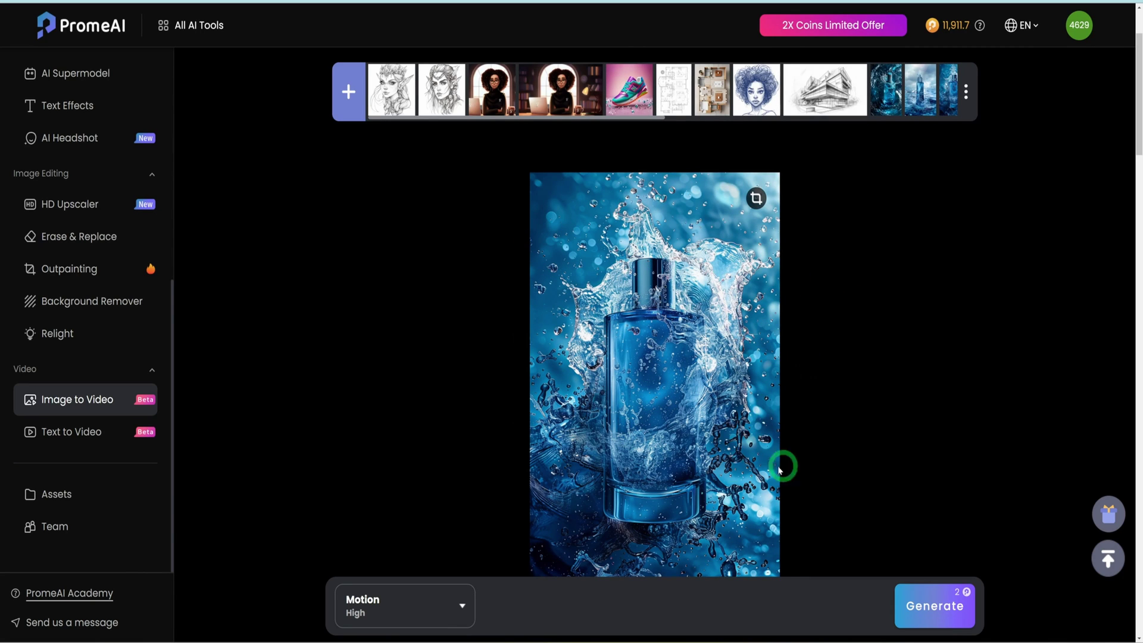
pyautogui.click(397, 619)
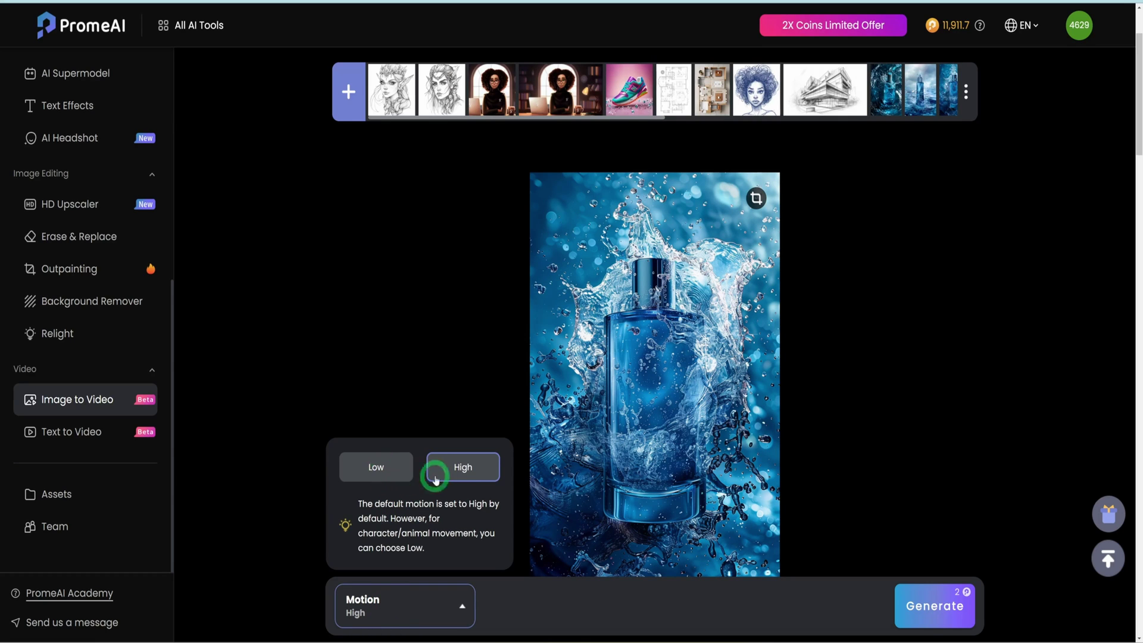
pyautogui.click(989, 623)
pyautogui.click(949, 613)
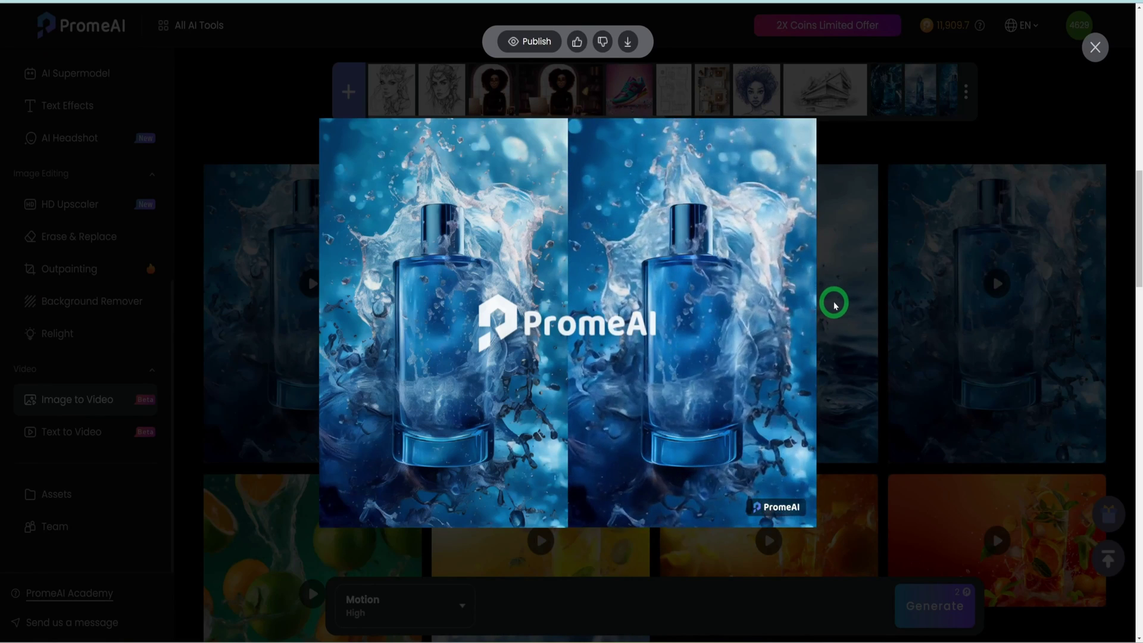
pyautogui.click(1003, 118)
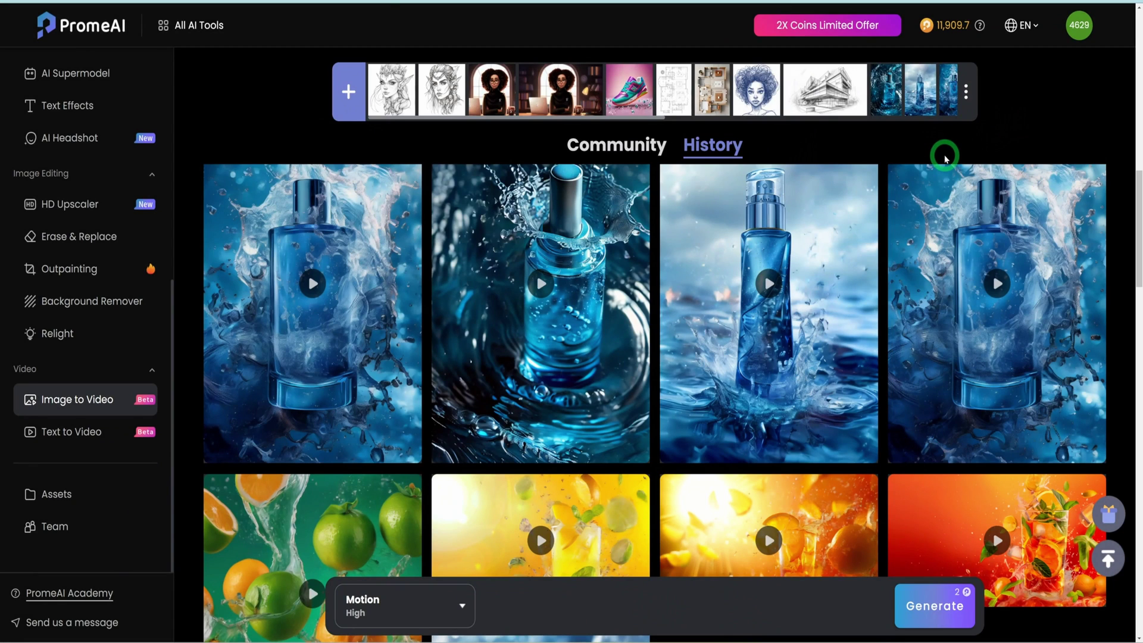
# Open the 2X Coins Limited Offer page and examine the monthly plans' prices, coin allowances and features, especially the Free plan.
pyautogui.click(827, 25)
pyautogui.scroll(-1, 1076, 184)
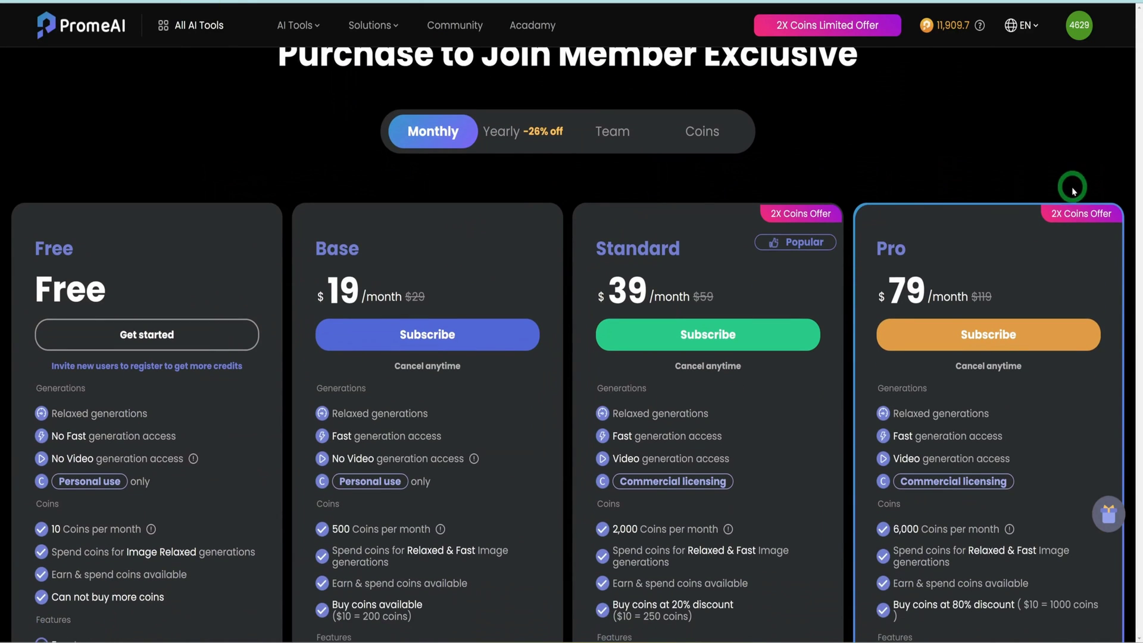
pyautogui.scroll(-2, 727, 140)
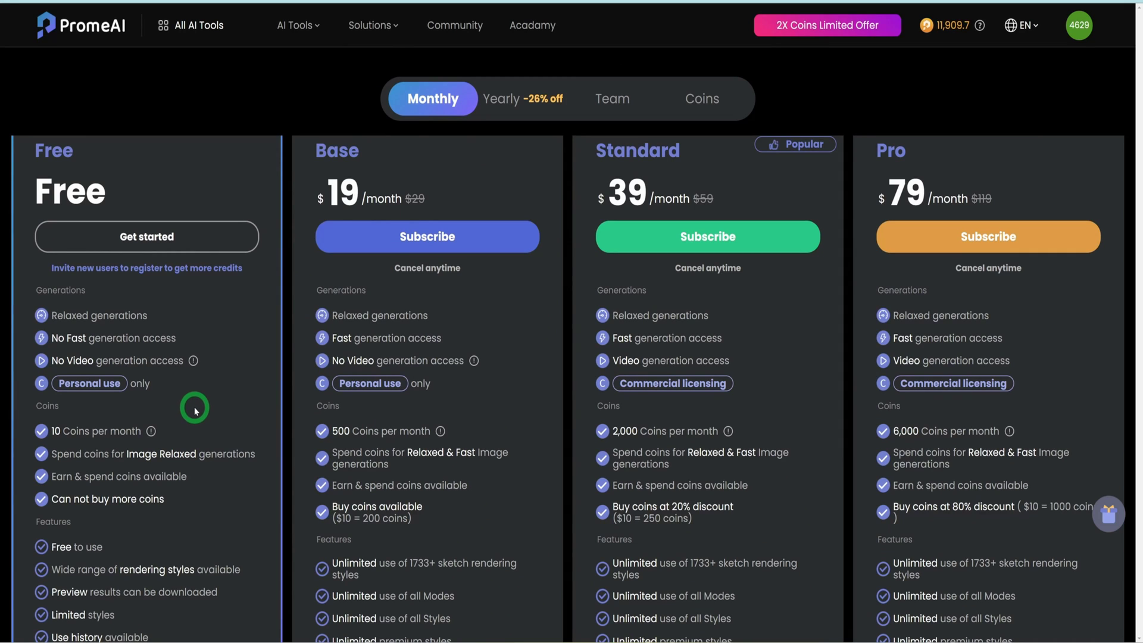
pyautogui.scroll(-2, 191, 409)
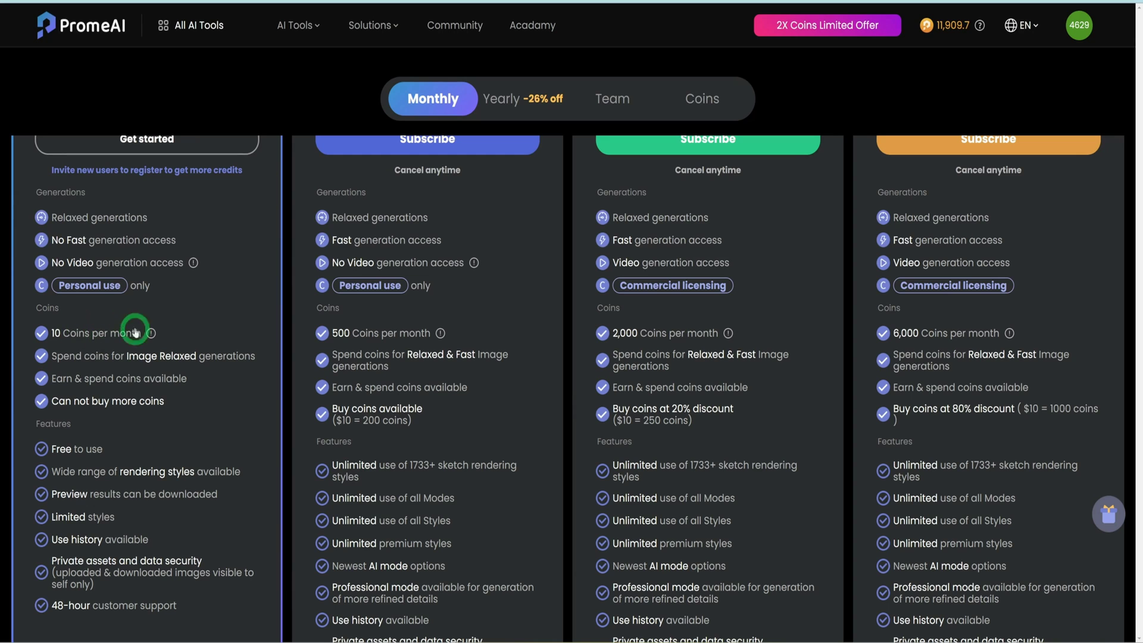
pyautogui.scroll(-3, 154, 414)
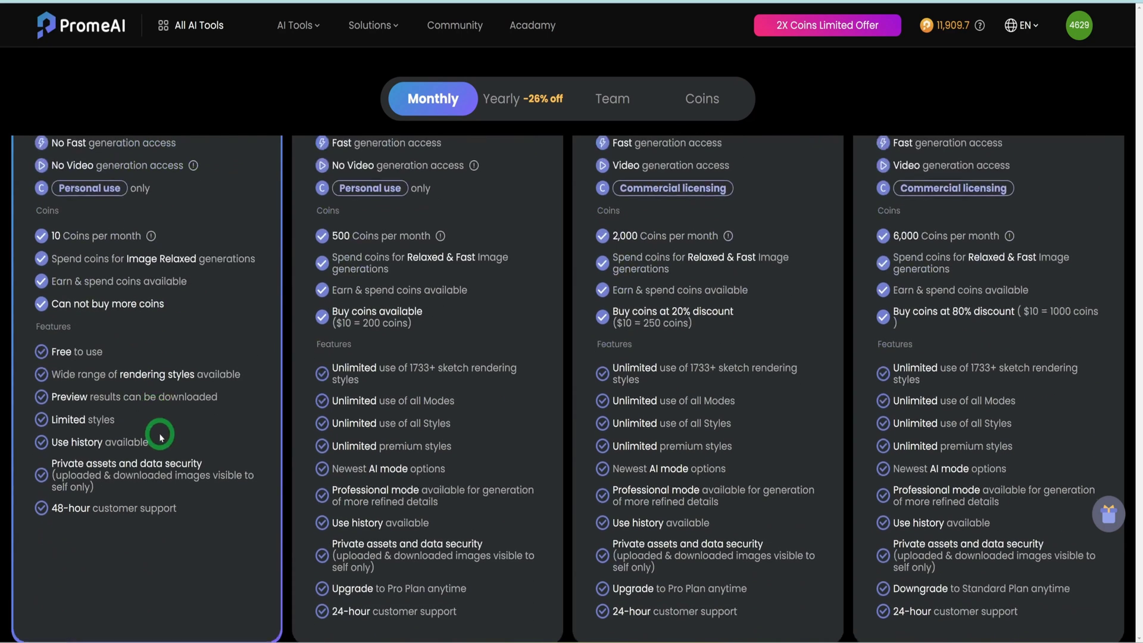
pyautogui.scroll(4, 158, 432)
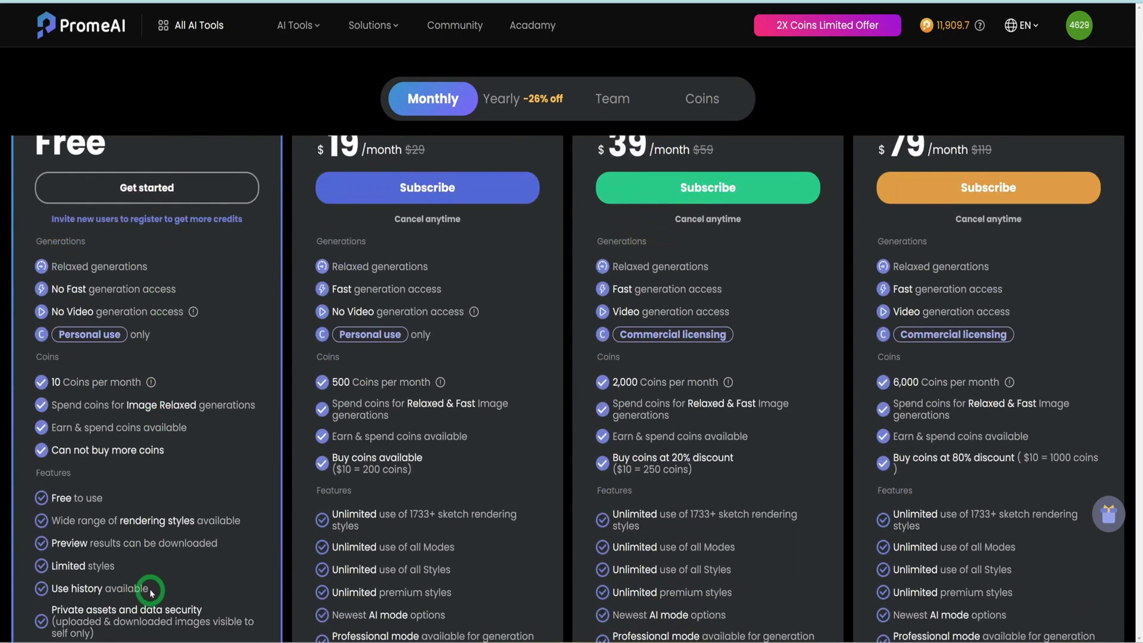
pyautogui.scroll(-1, 149, 583)
pyautogui.scroll(3, 153, 585)
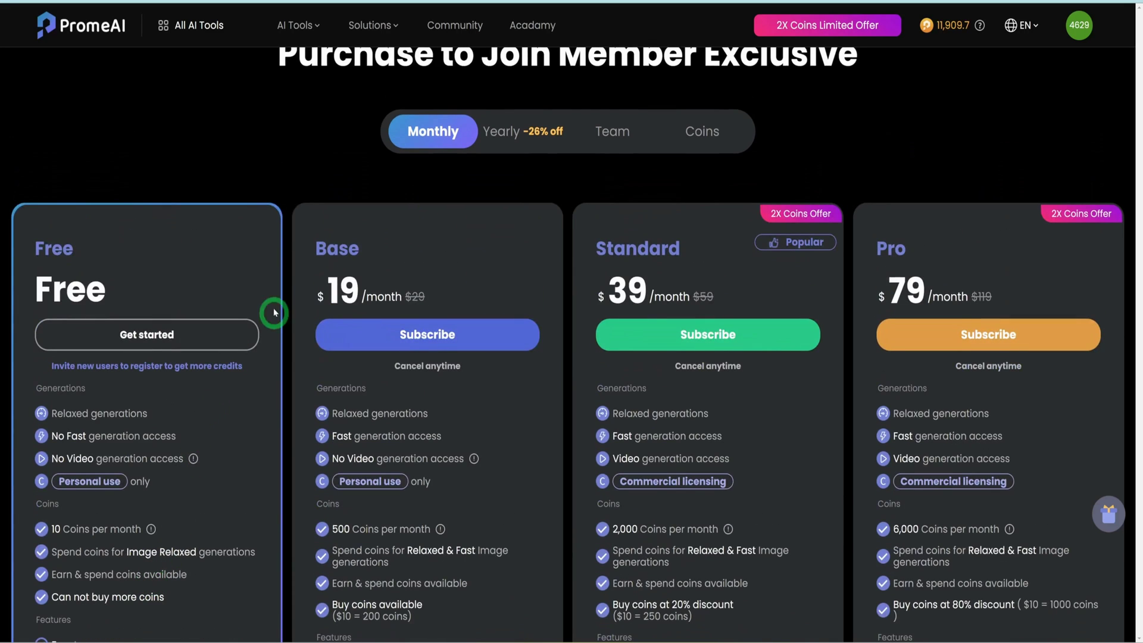